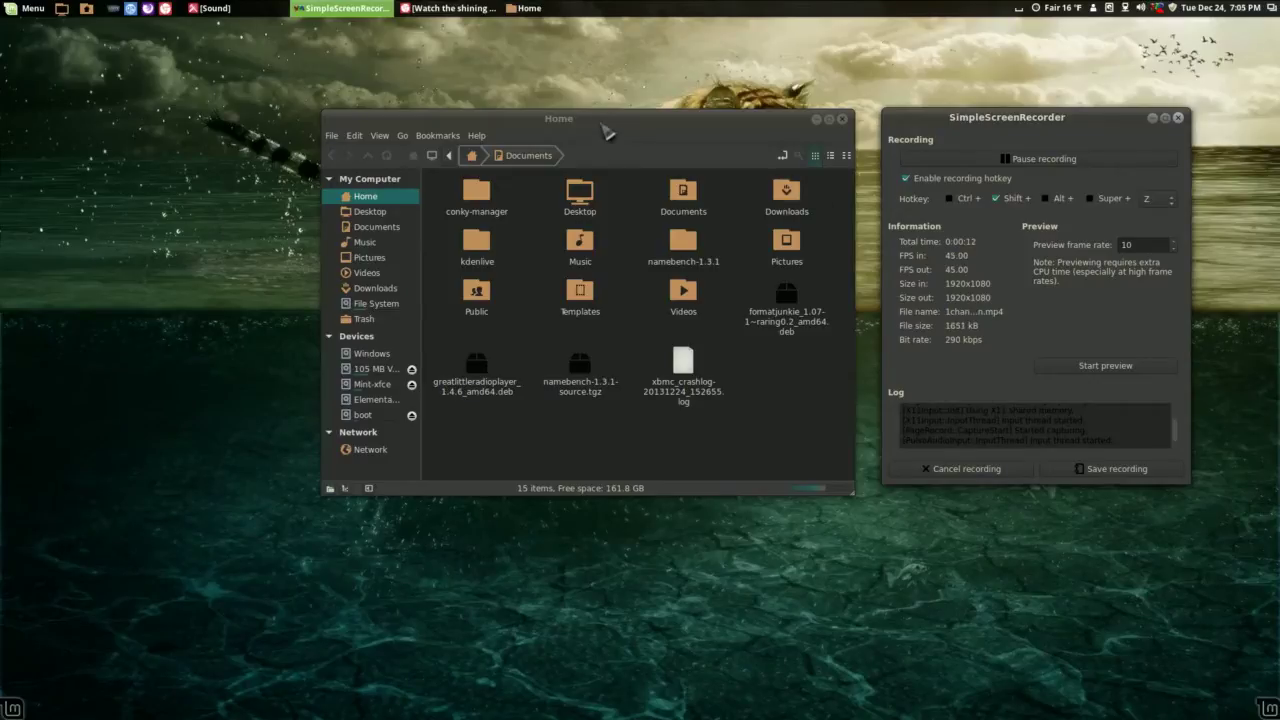
Step: Create a new folder named "TV Shows" inside the Downloads folder
click(609, 130)
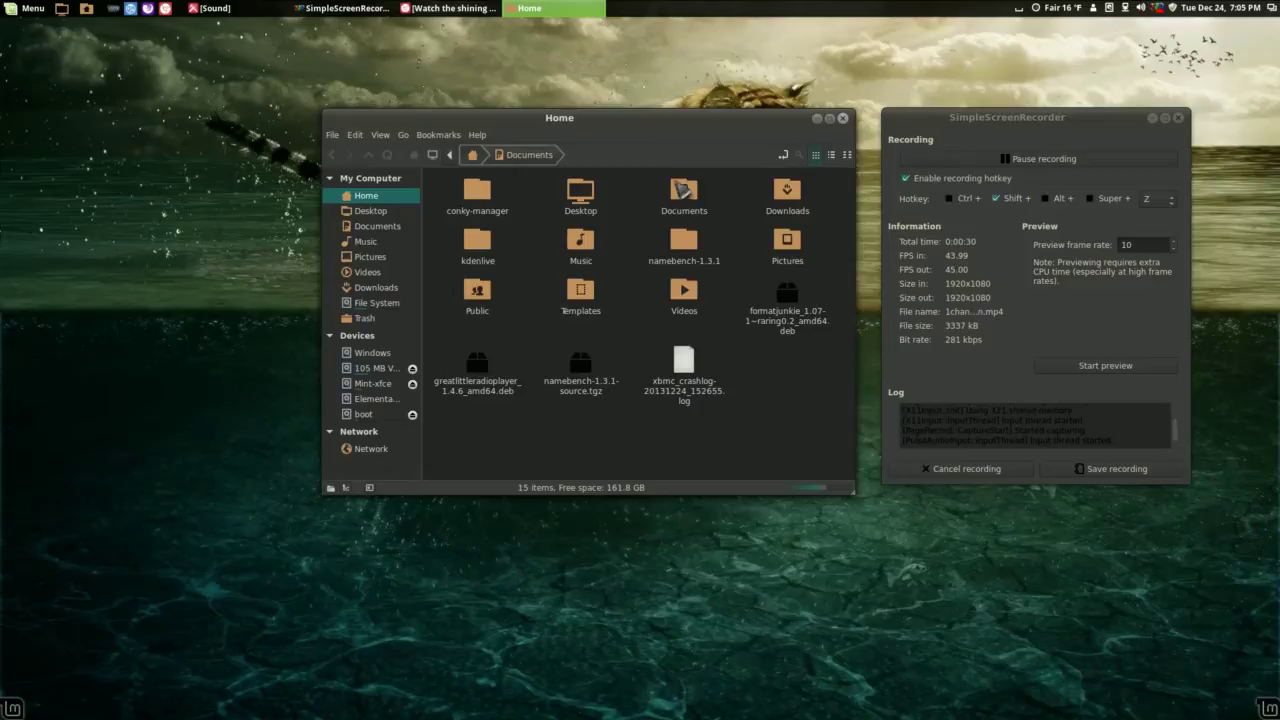
drag(626, 120, 630, 121)
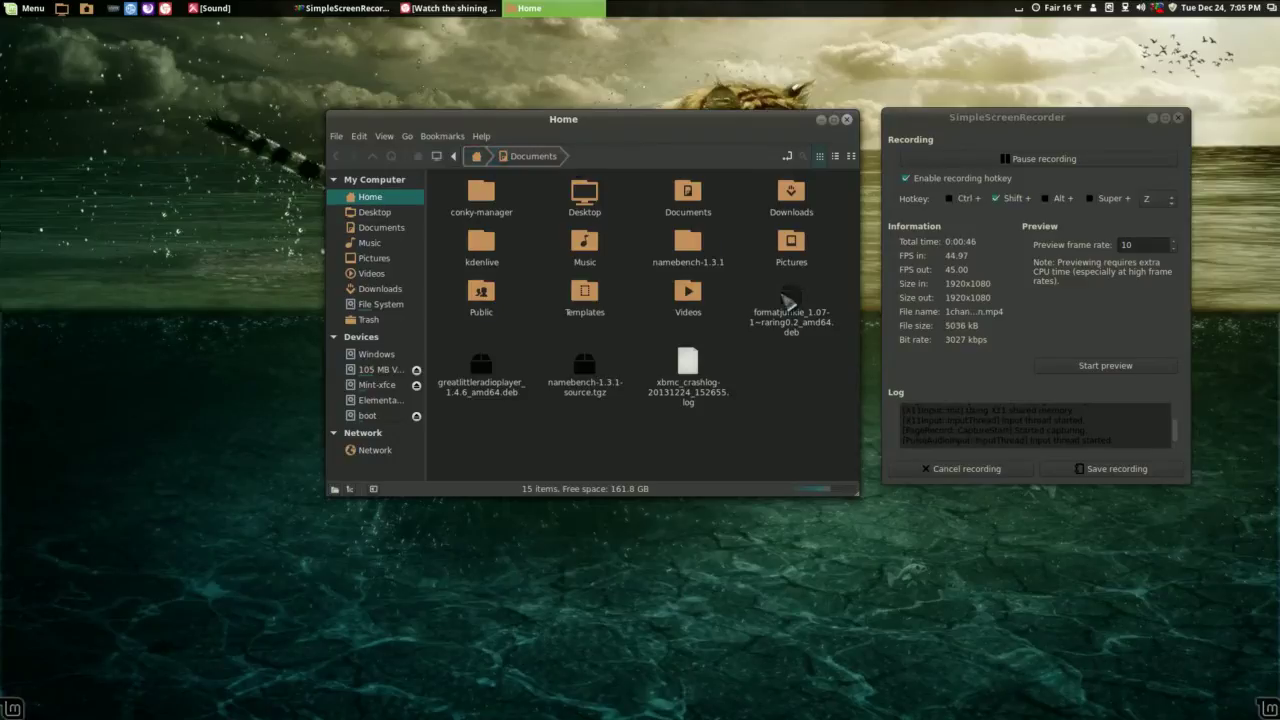
click(793, 194)
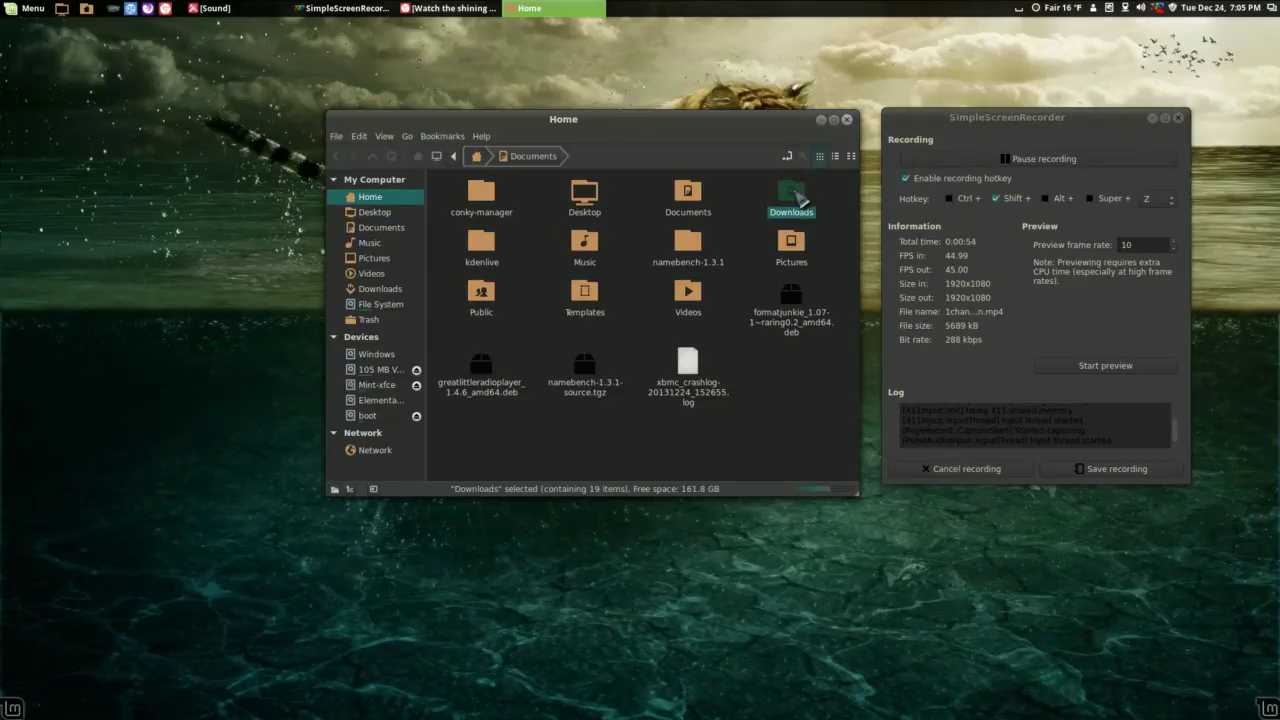
double_click(800, 198)
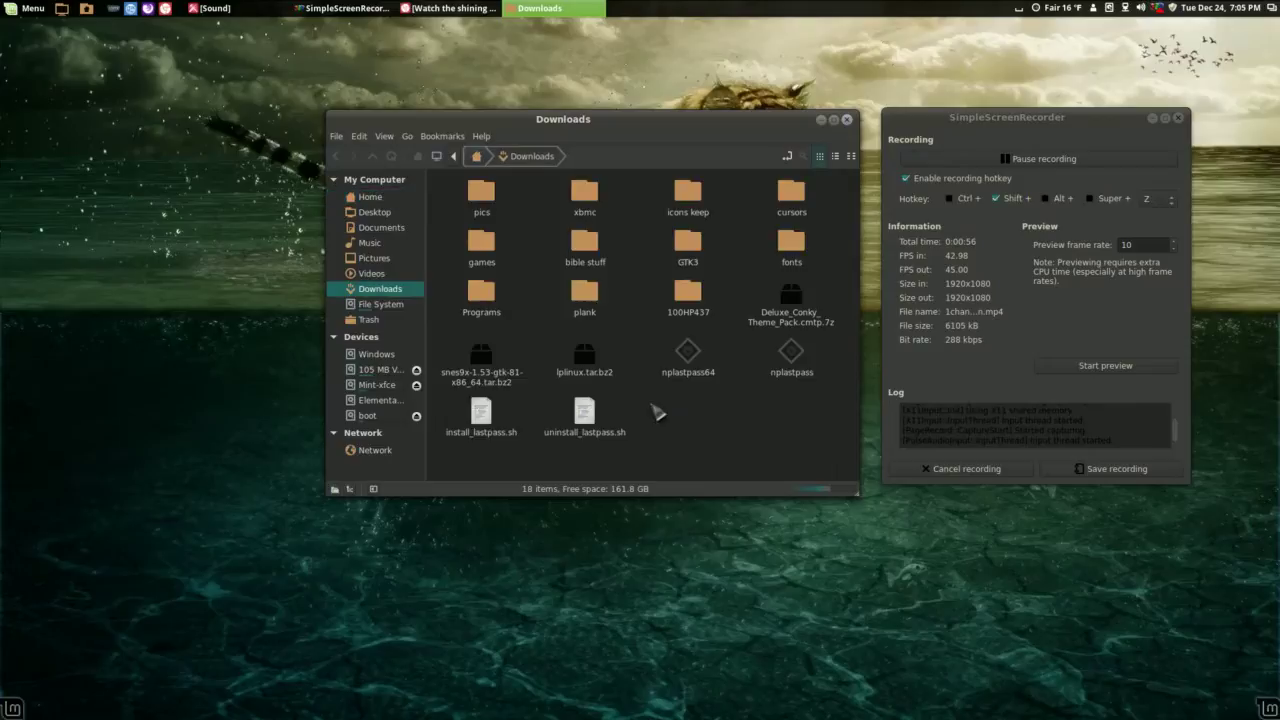
right_click(689, 395)
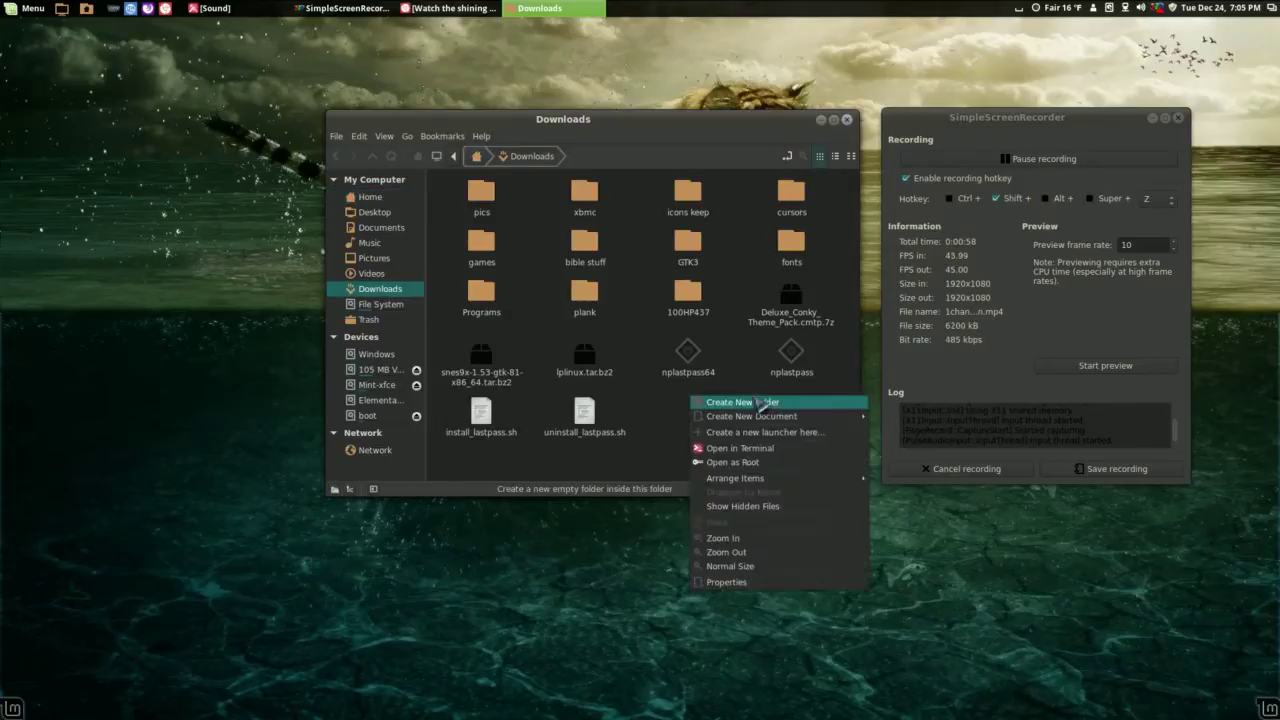
key(Escape)
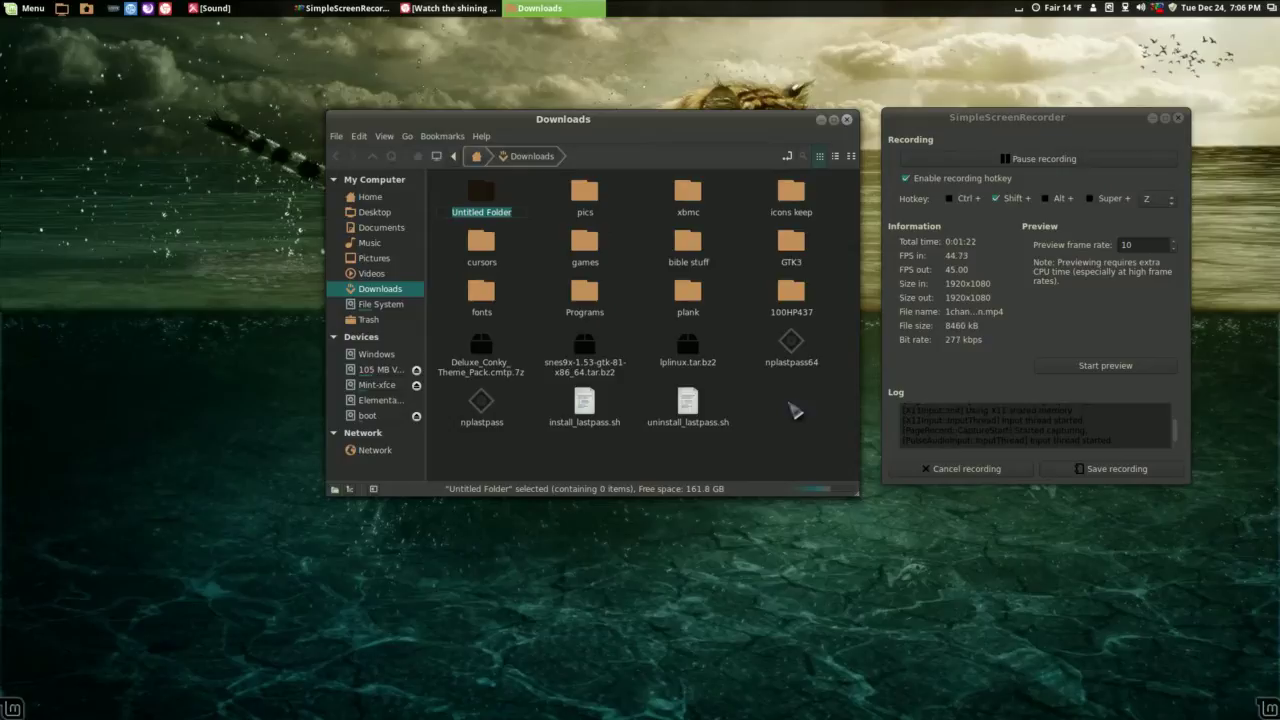
text(TV Shows)
key(Return)
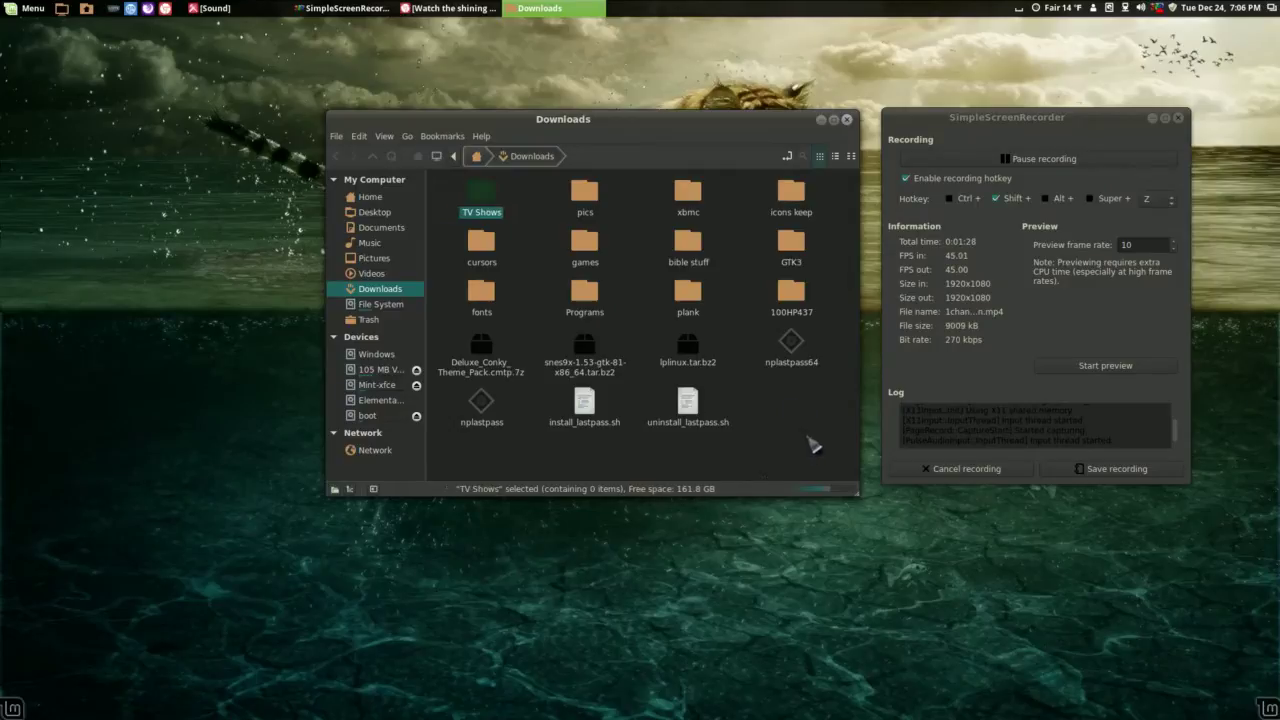
Step: Create another folder in Downloads named "Movies" and shift the file manager window slightly aside
right_click(776, 385)
click(818, 388)
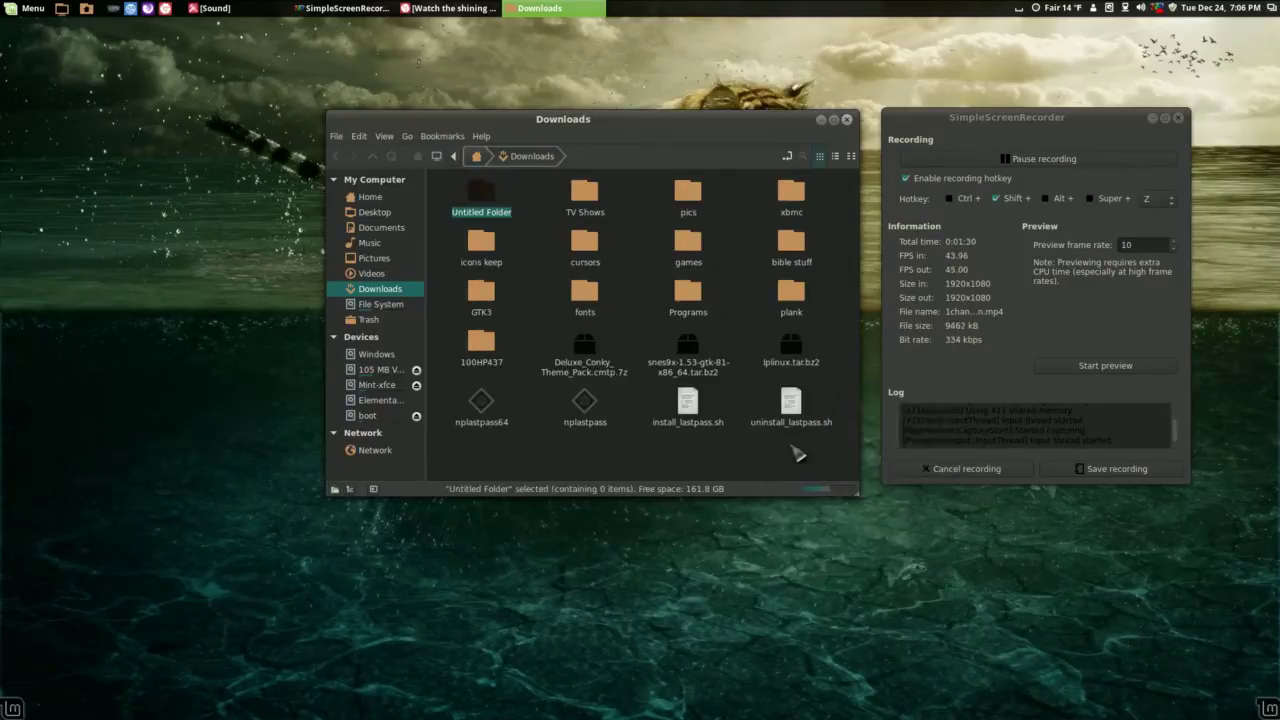
text(Movies)
key(Return)
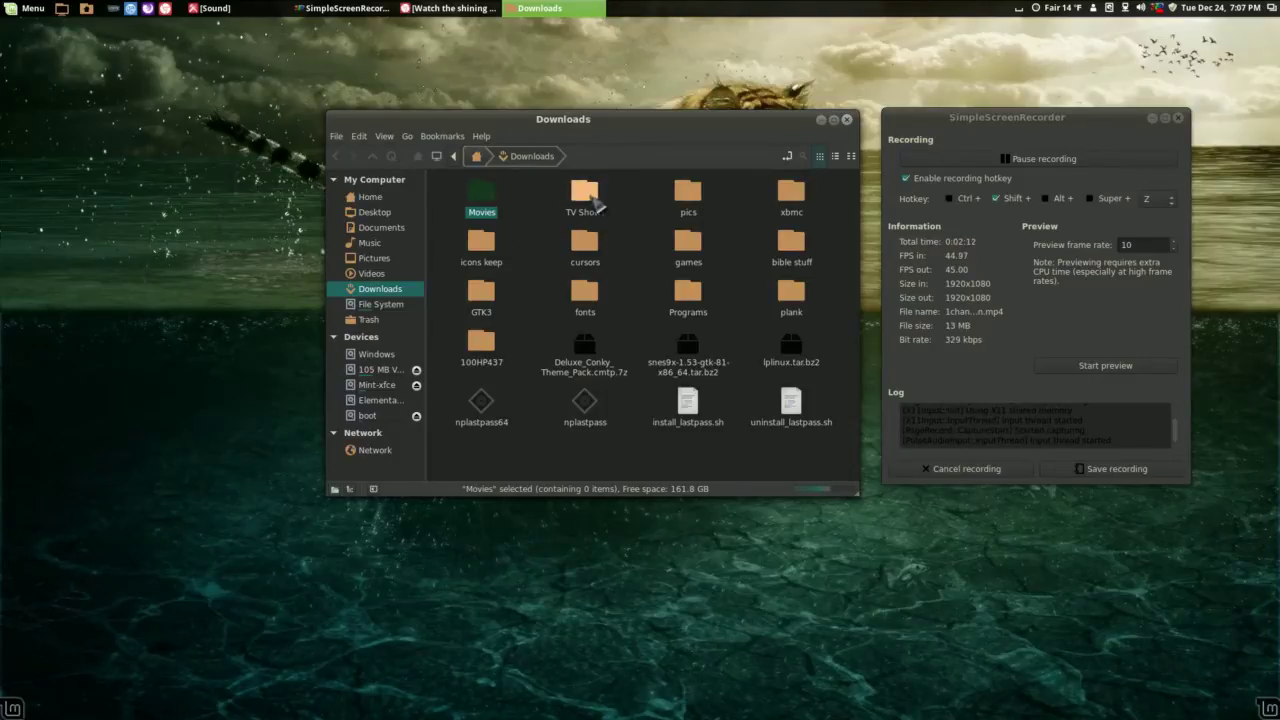
drag(649, 127, 585, 128)
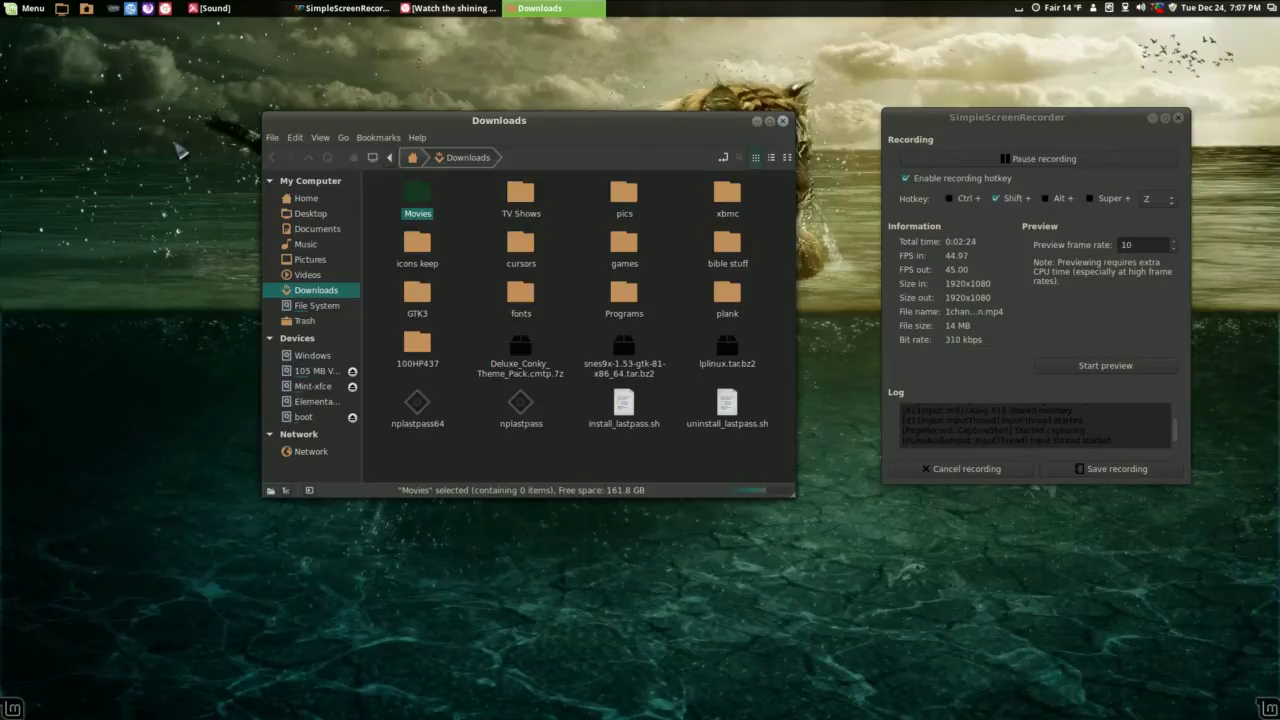
Step: Launch XBMC and open the Fixes list of the Toolkit
click(113, 8)
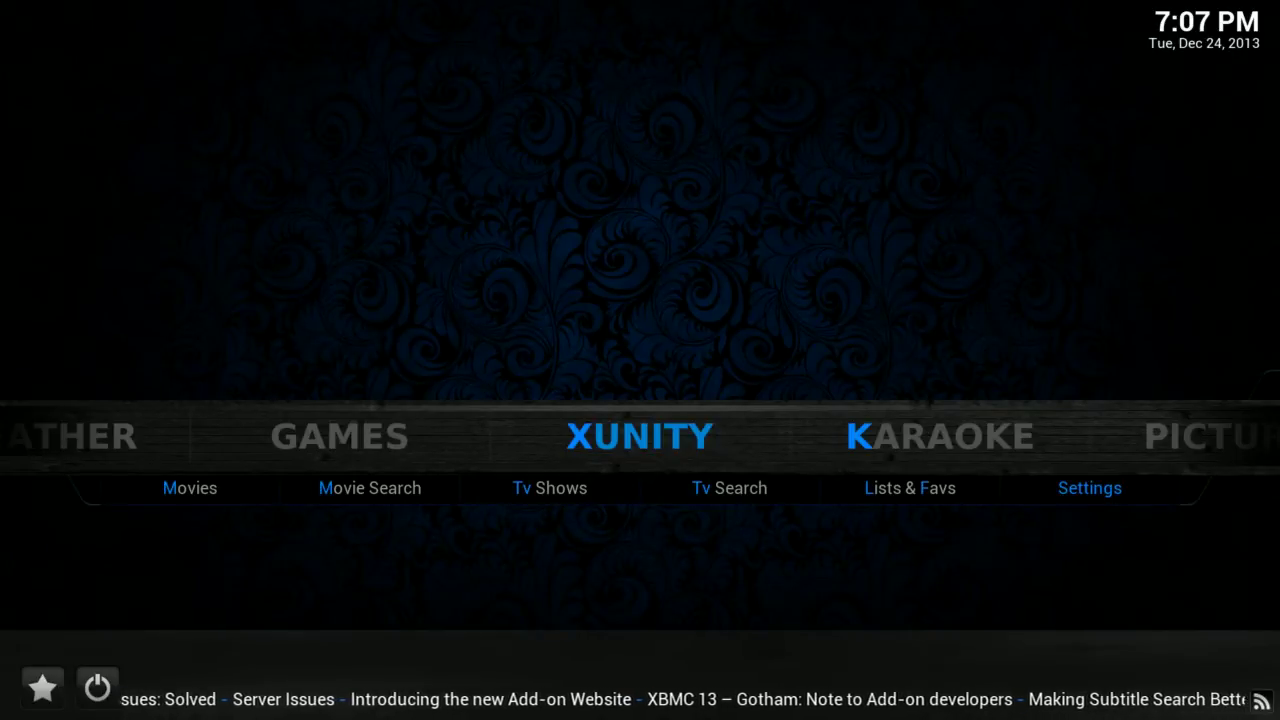
key(Right)
key(Right)
key(Right)
key(Right)
key(Right)
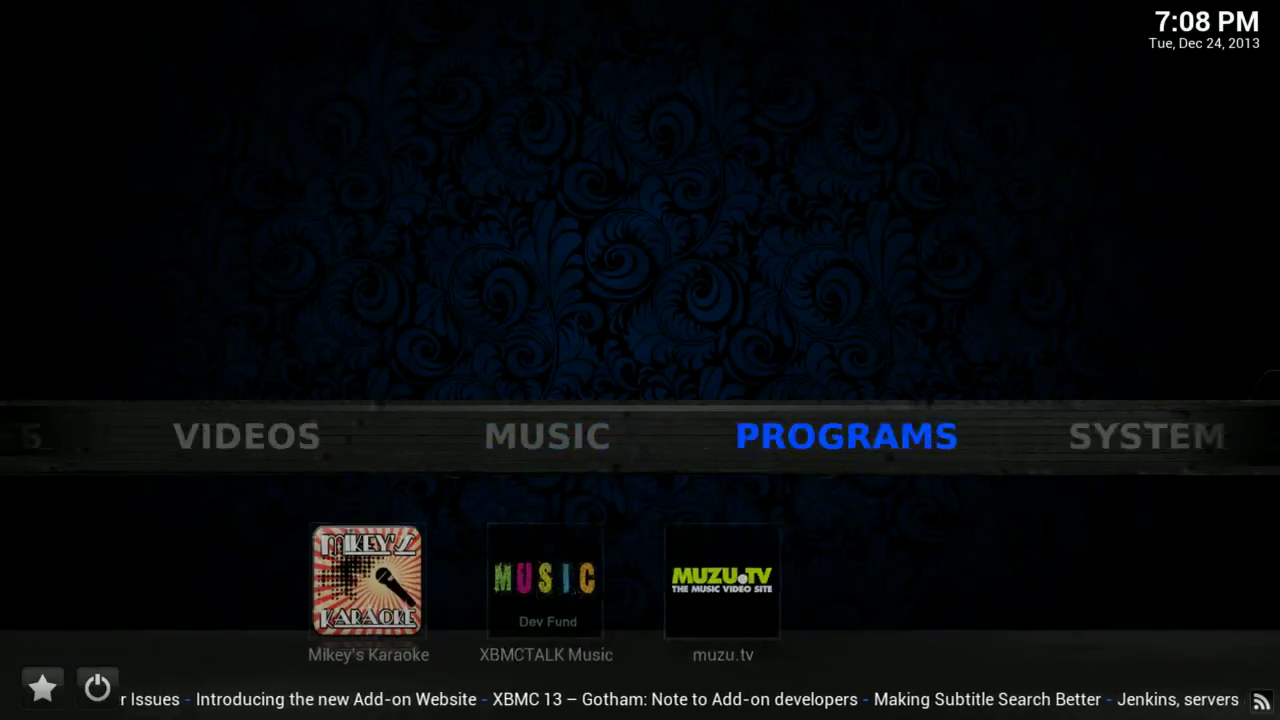
key(Right)
key(Right)
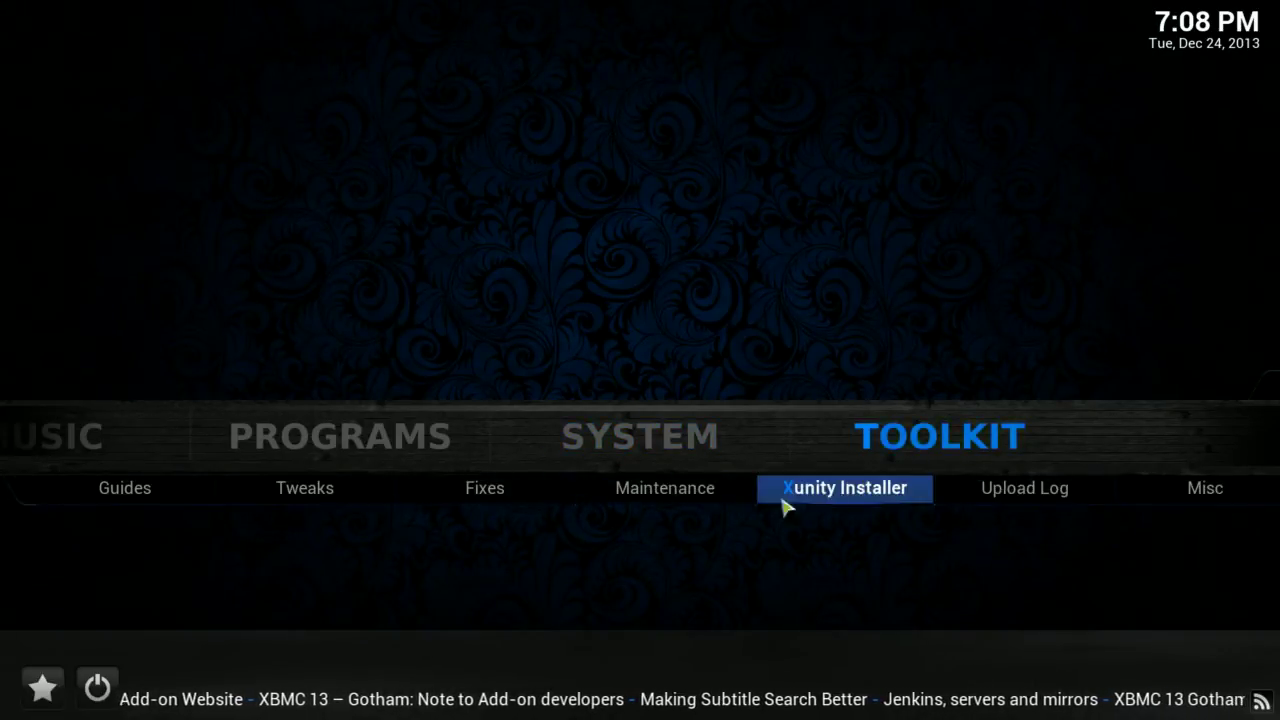
click(478, 500)
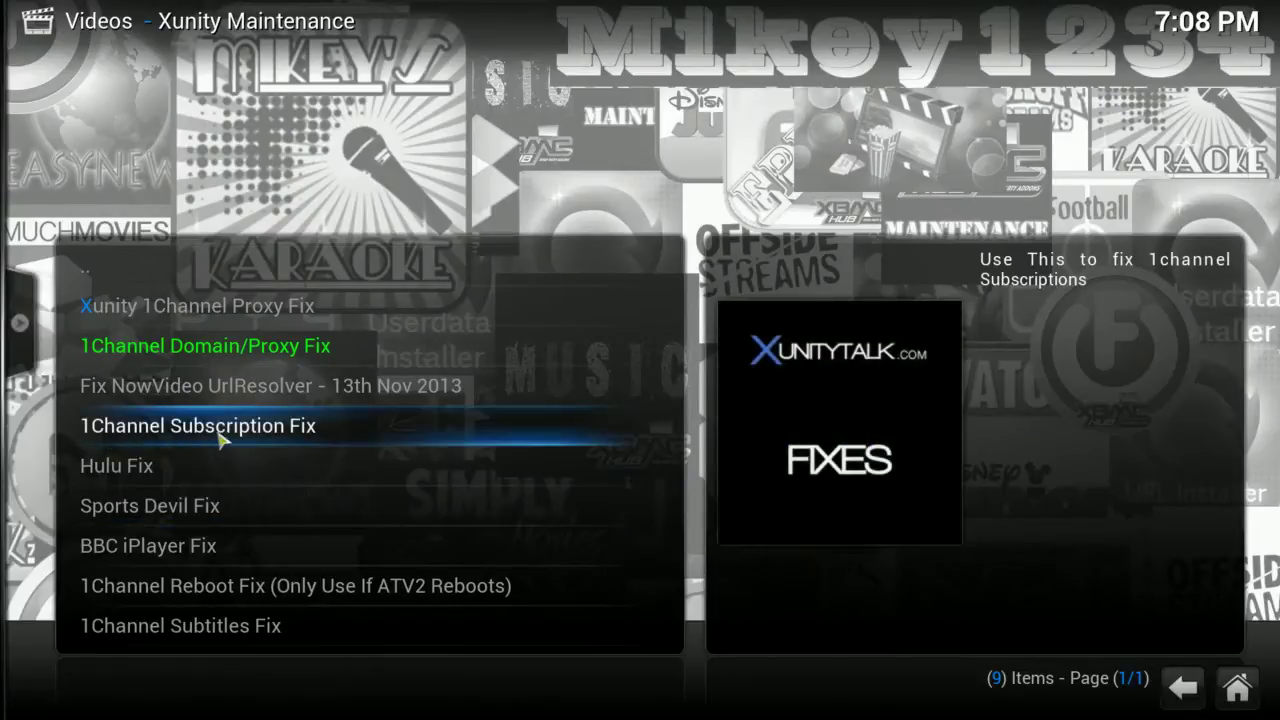
Step: Run the 1Channel Subscription Fix and return to the home screen
click(268, 428)
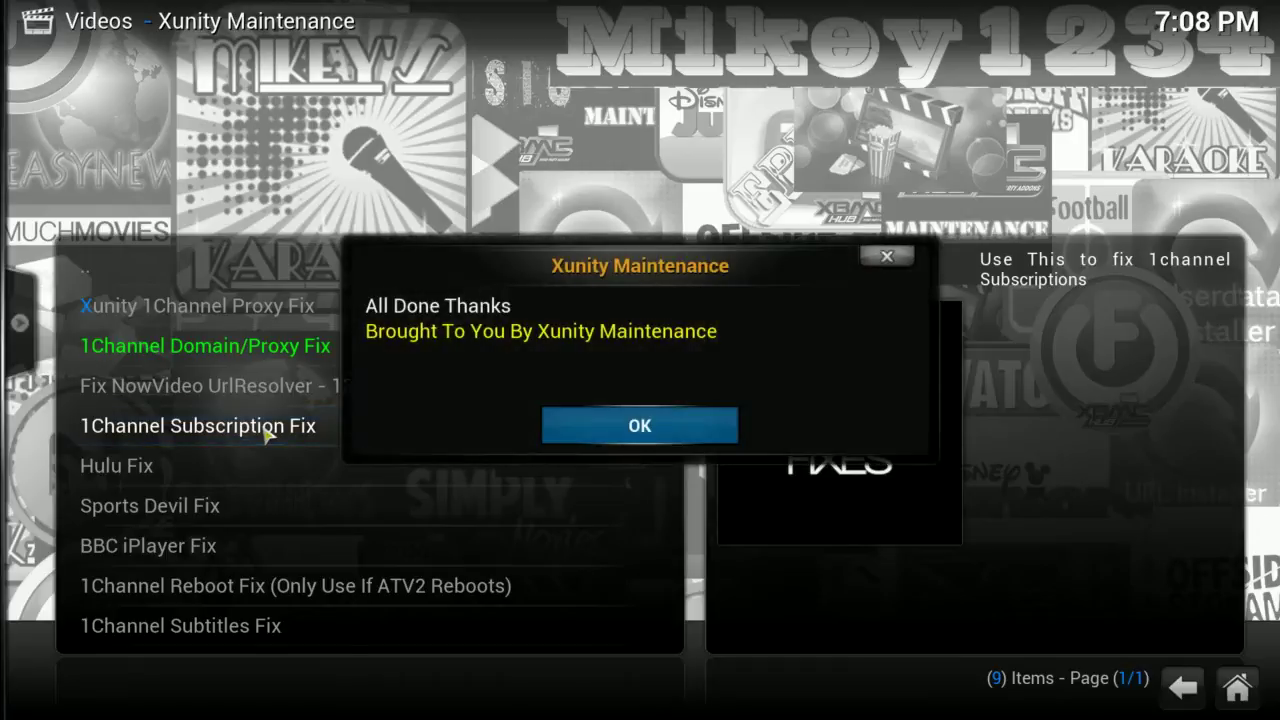
click(640, 425)
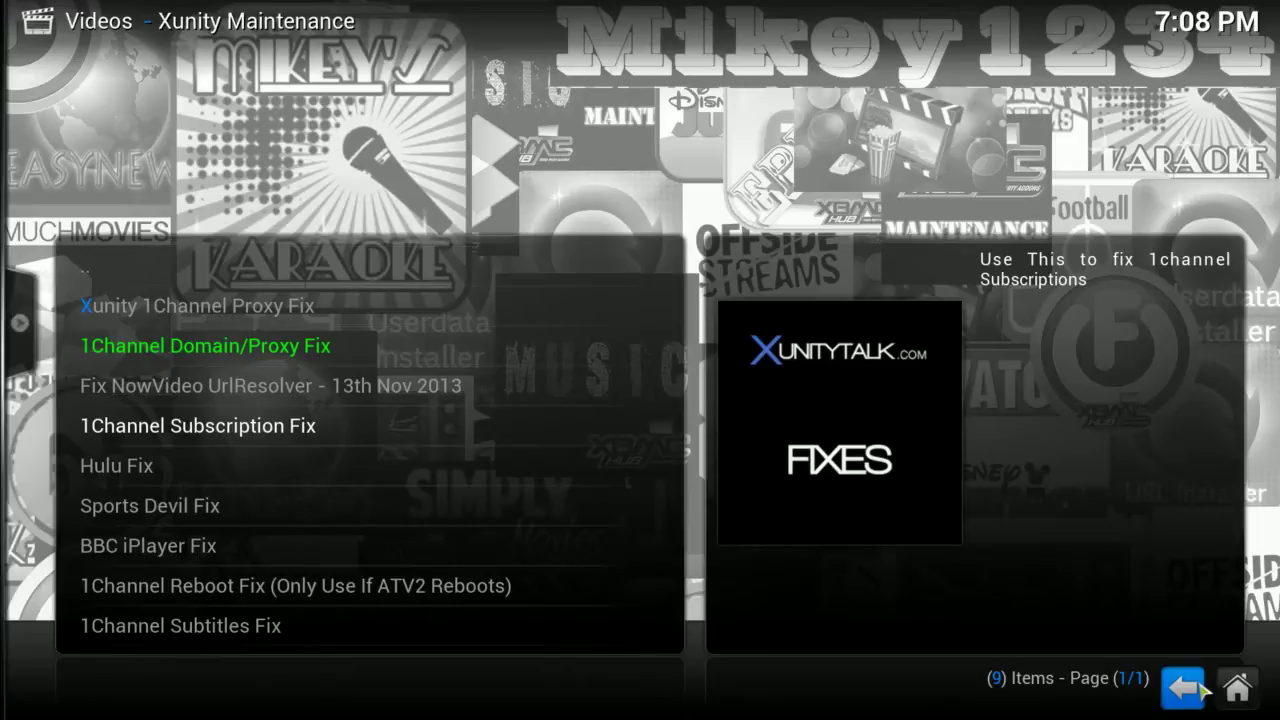
click(1236, 689)
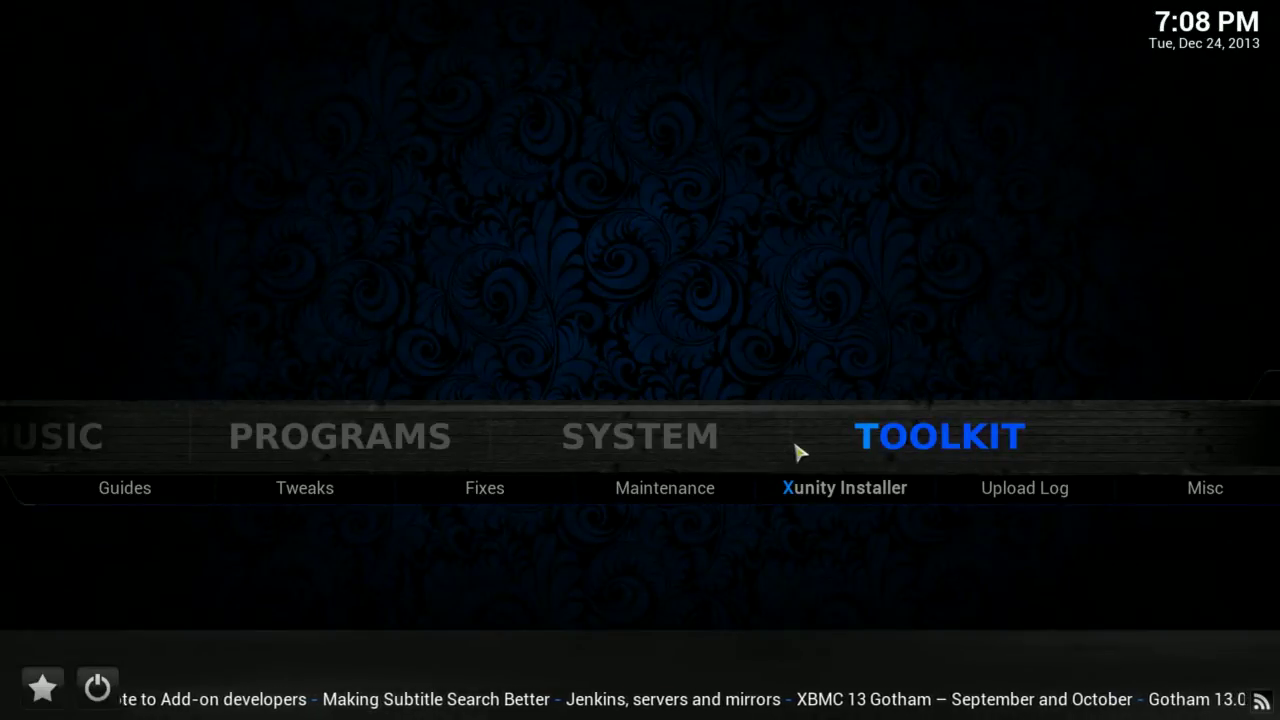
Step: Open the configuration of the 1Channel add-on from the enabled video add-ons in the system settings
mouse_move(766, 449)
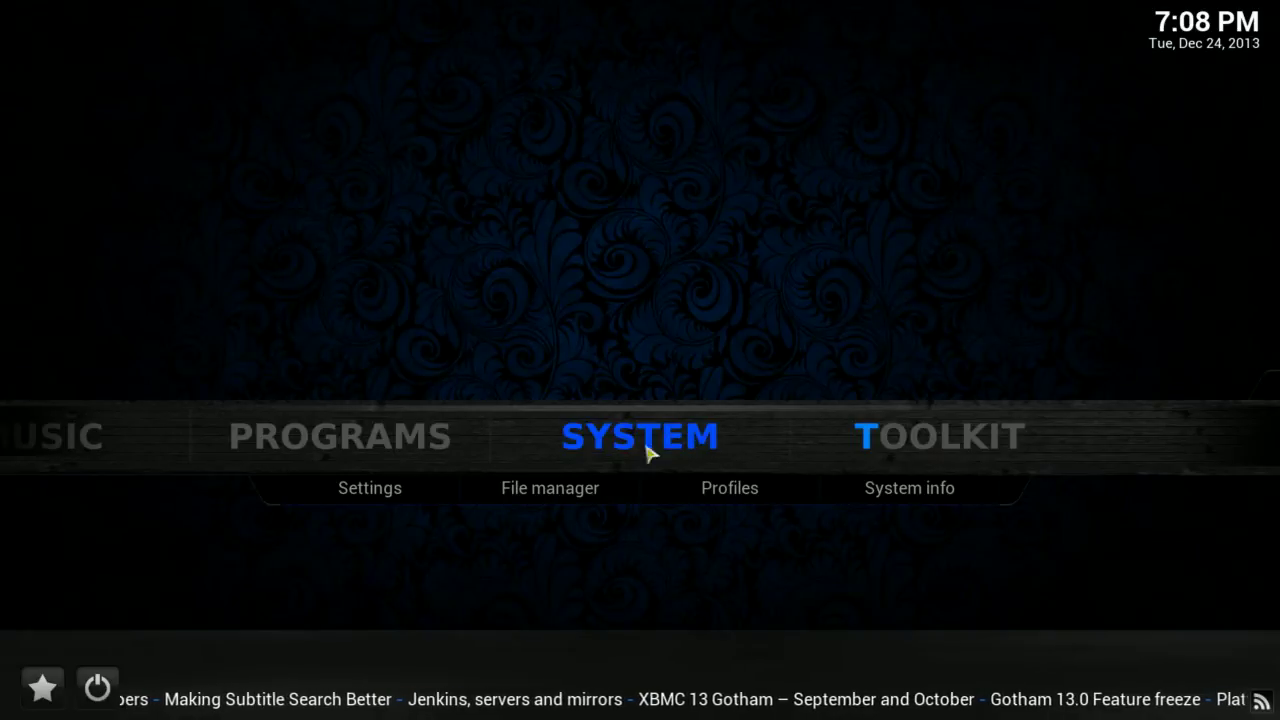
click(378, 500)
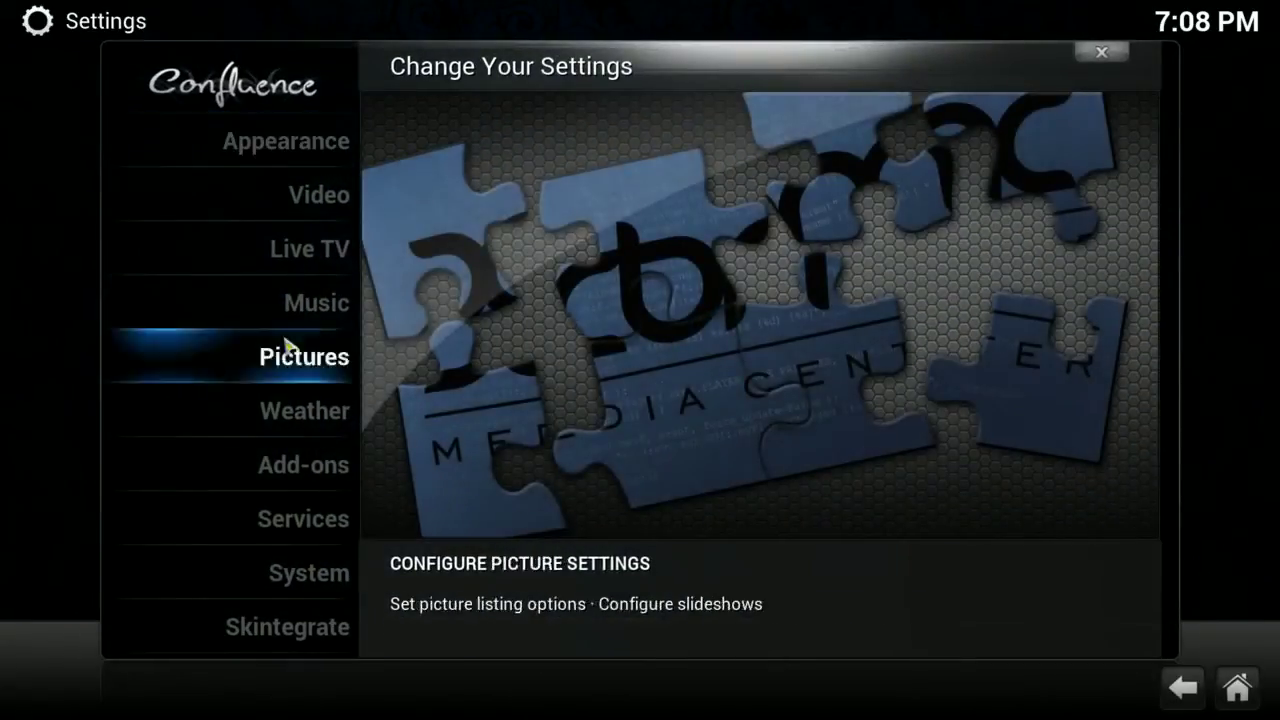
click(289, 472)
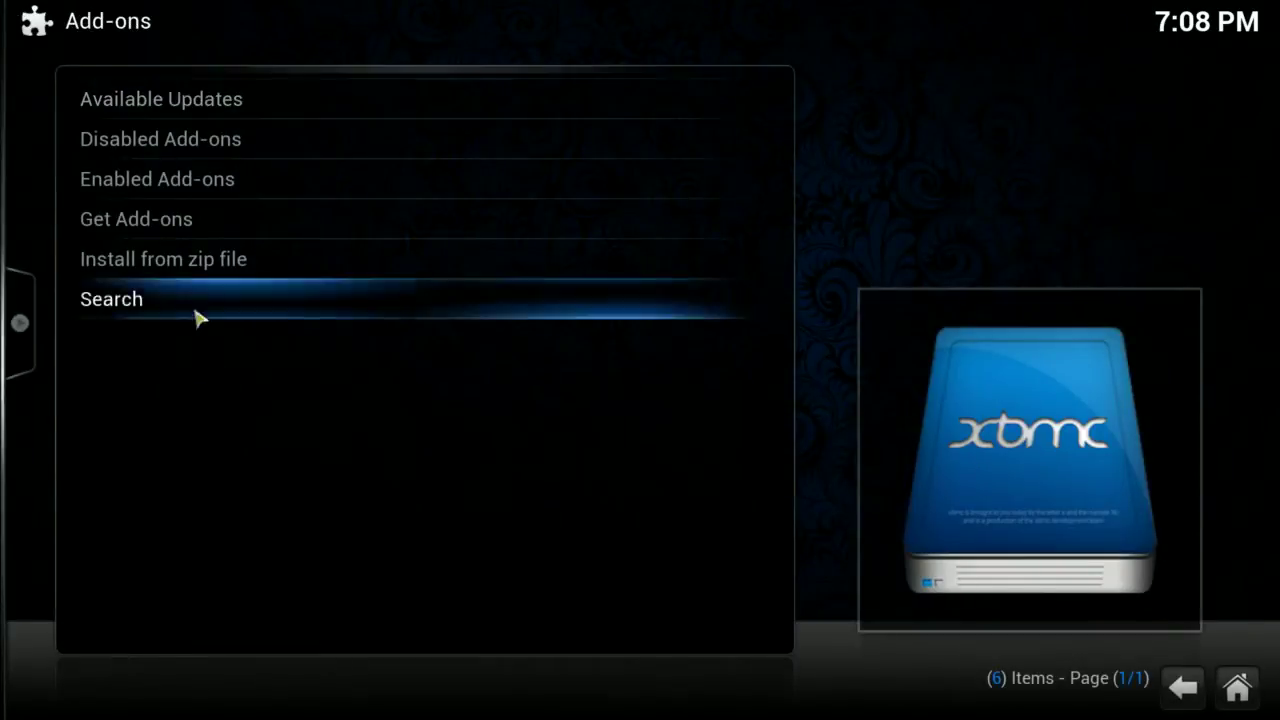
click(222, 190)
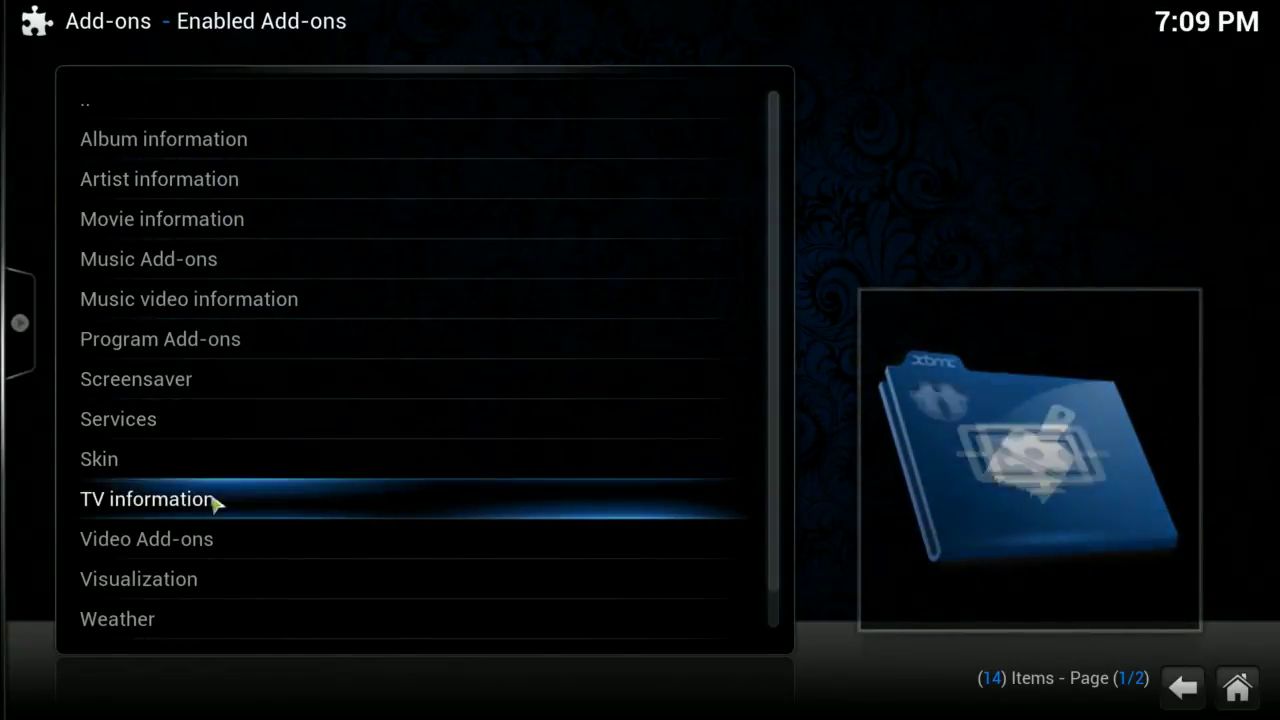
click(196, 541)
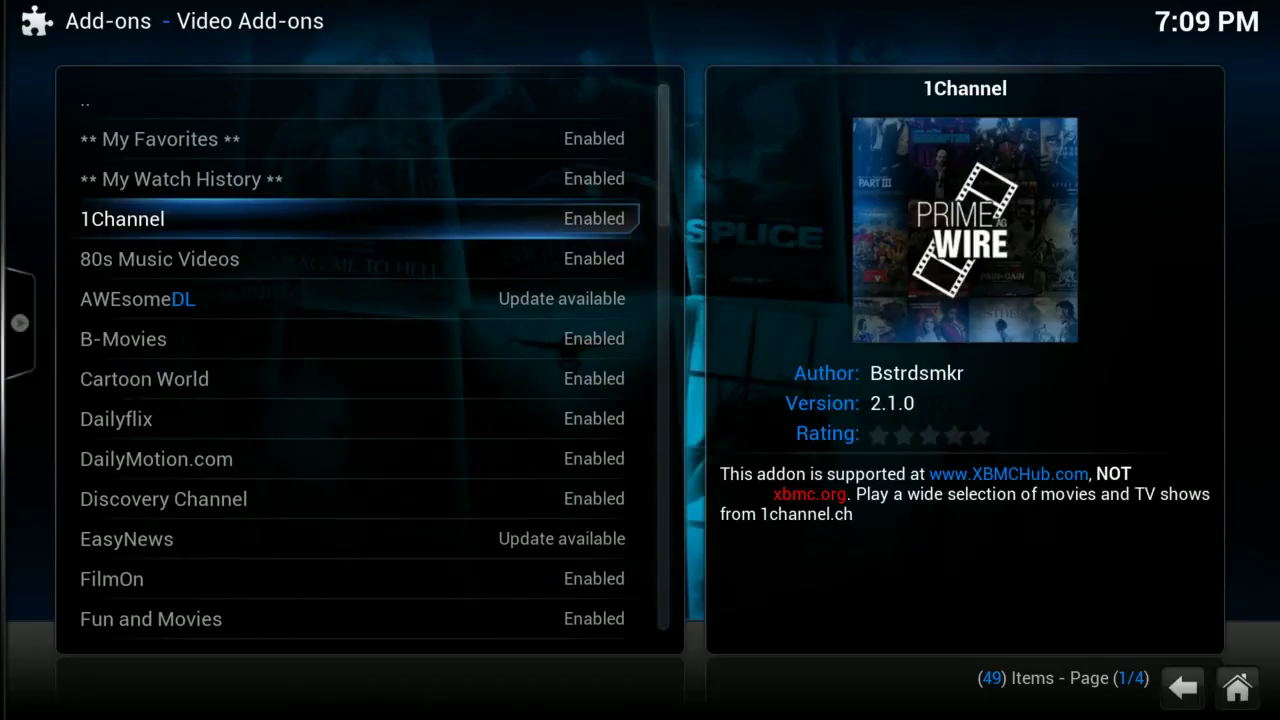
key(c)
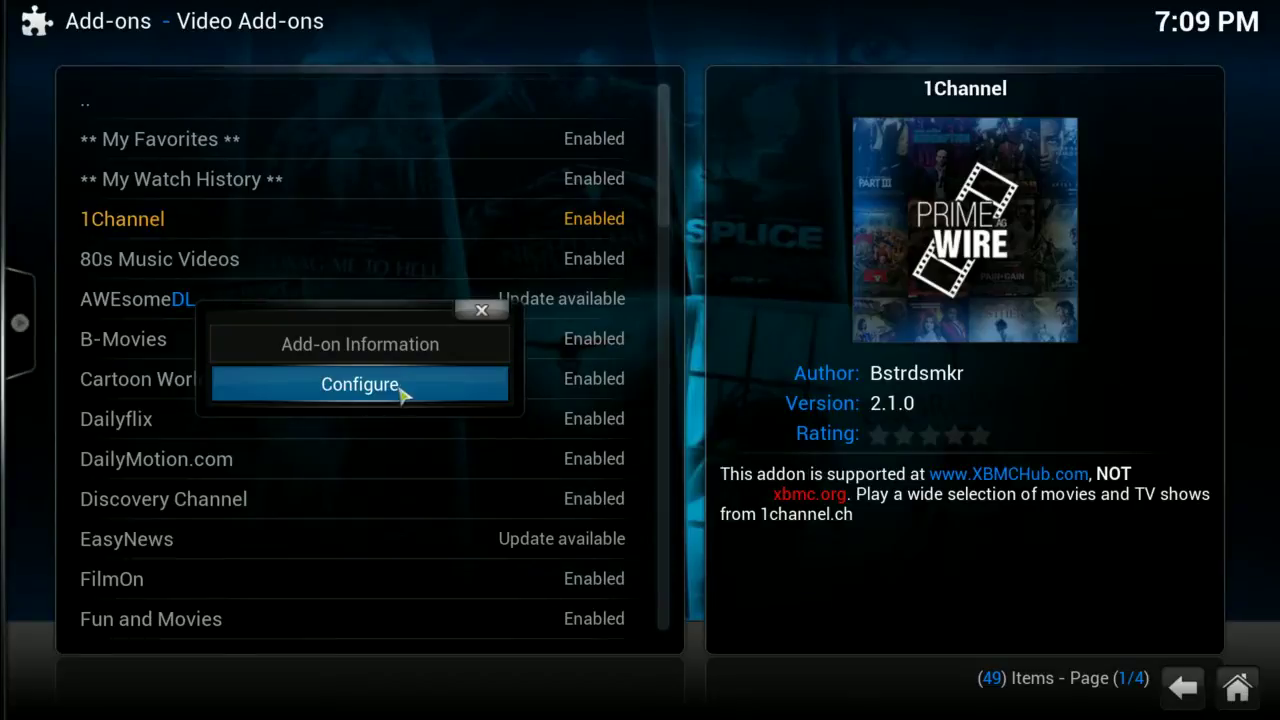
click(360, 390)
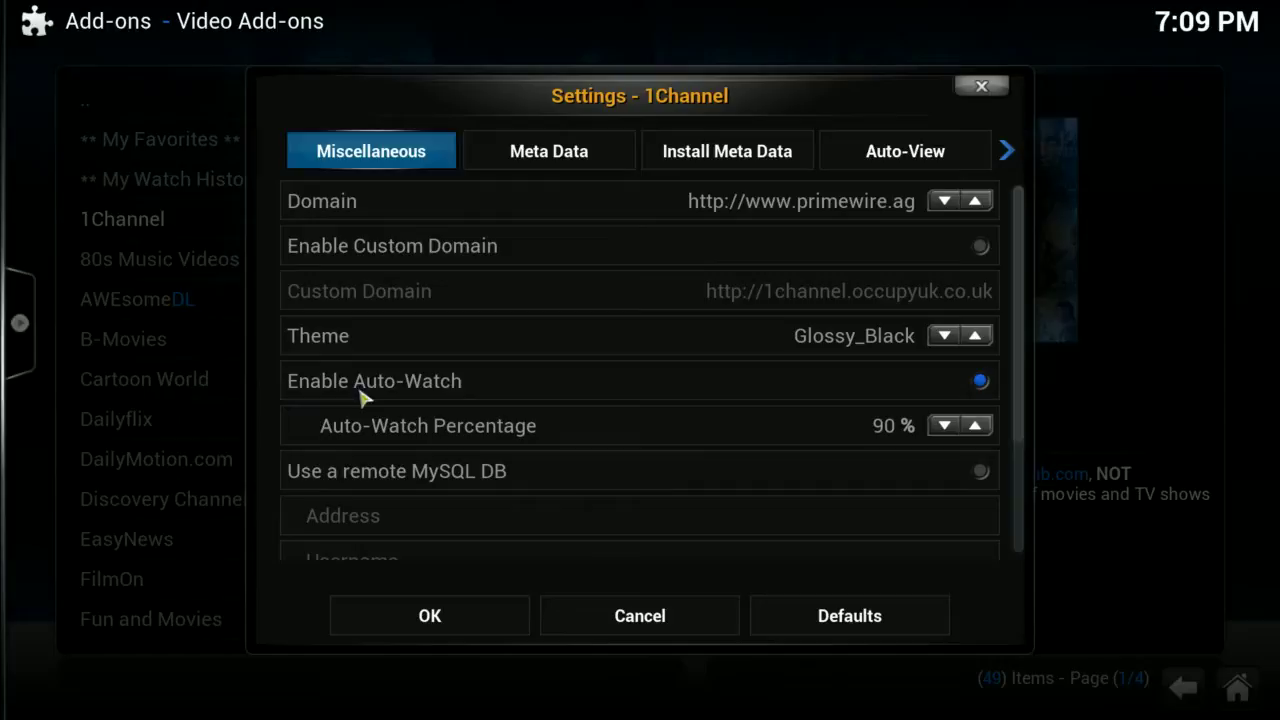
Step: Look through the add-on's Meta Data and Auto-View settings, switching Enable Automatic View off and back on
click(583, 160)
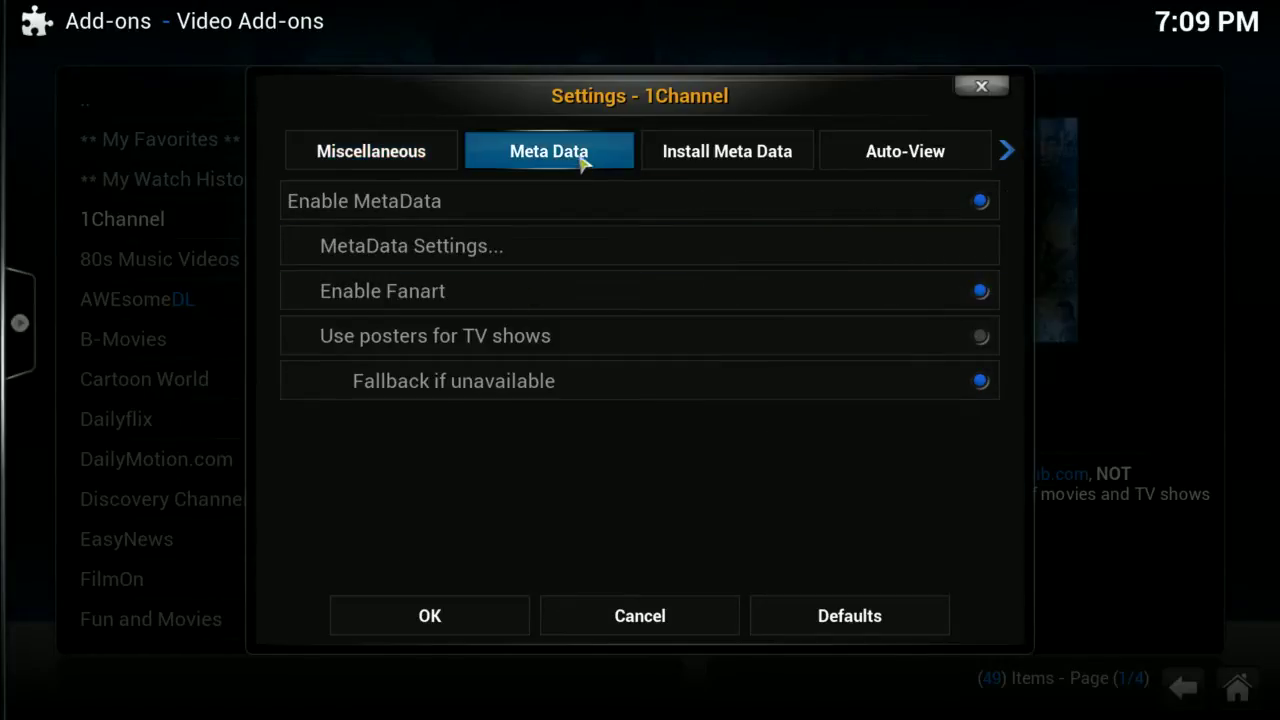
mouse_move(829, 157)
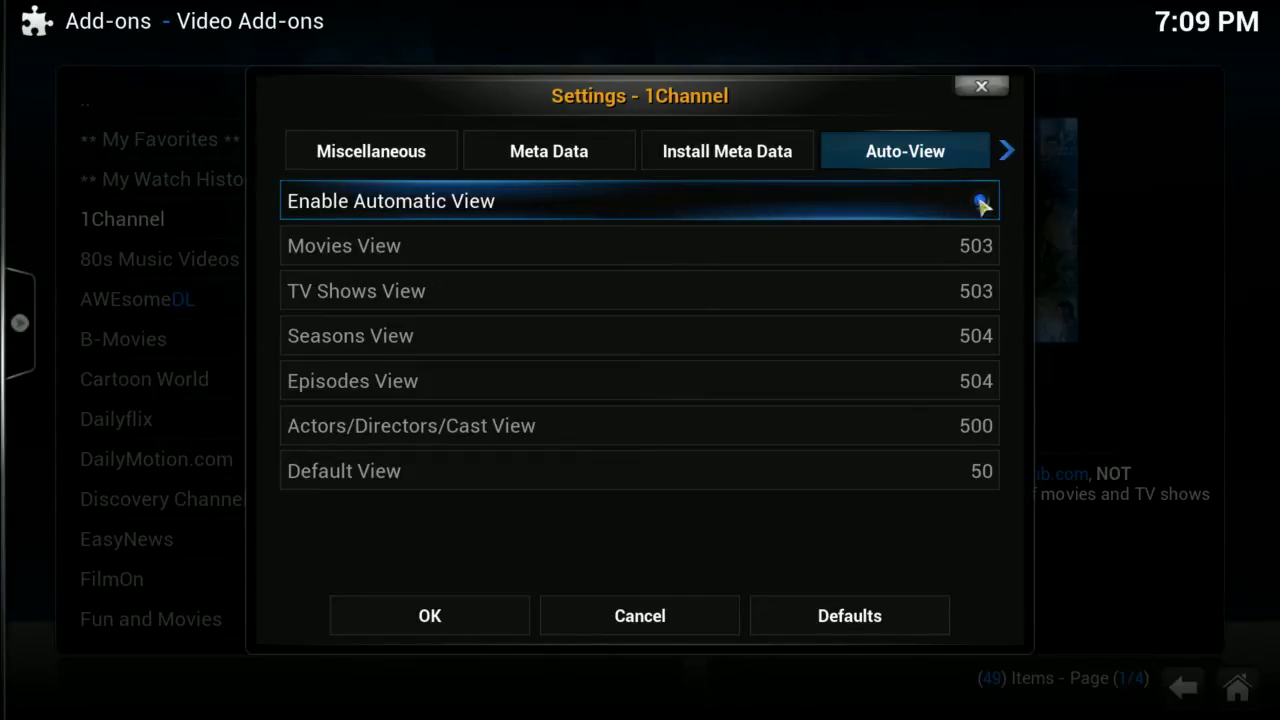
click(835, 211)
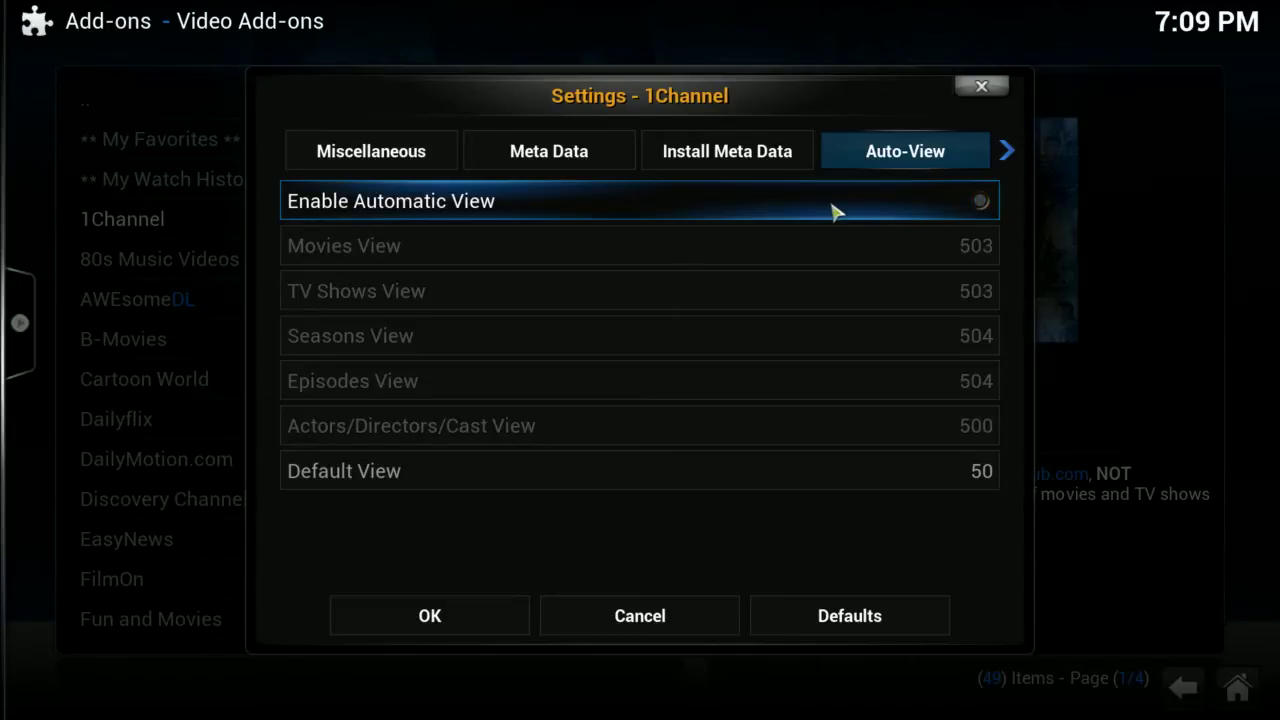
click(835, 211)
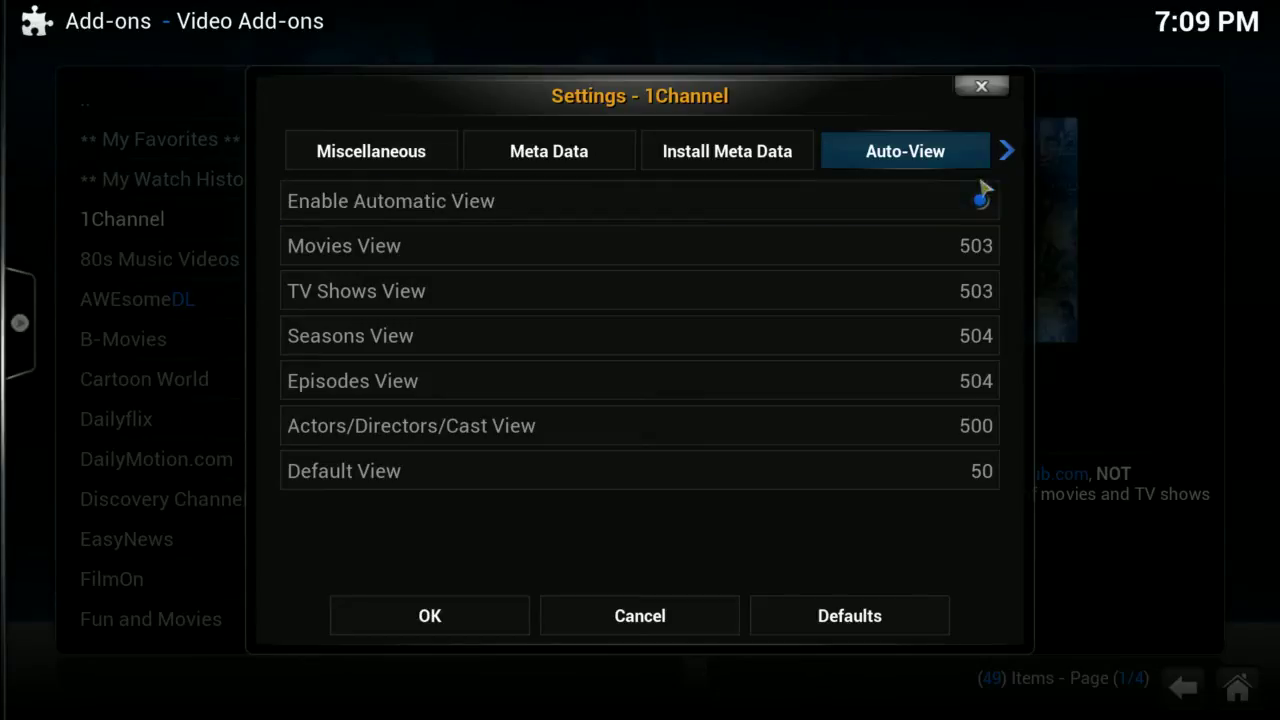
Step: Set the TV Show Folder in the Library Integration settings to the TV Shows folder inside the home folder's Downloads
scroll(970, 165, down, 1)
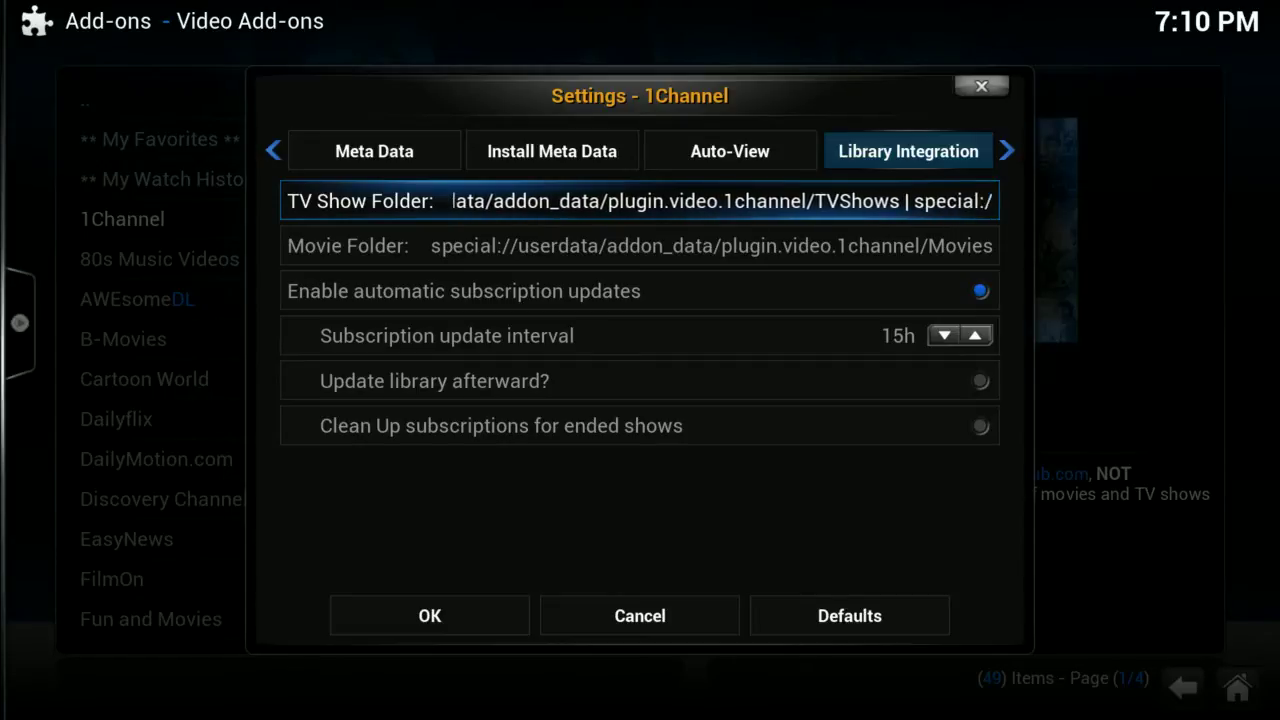
key(Return)
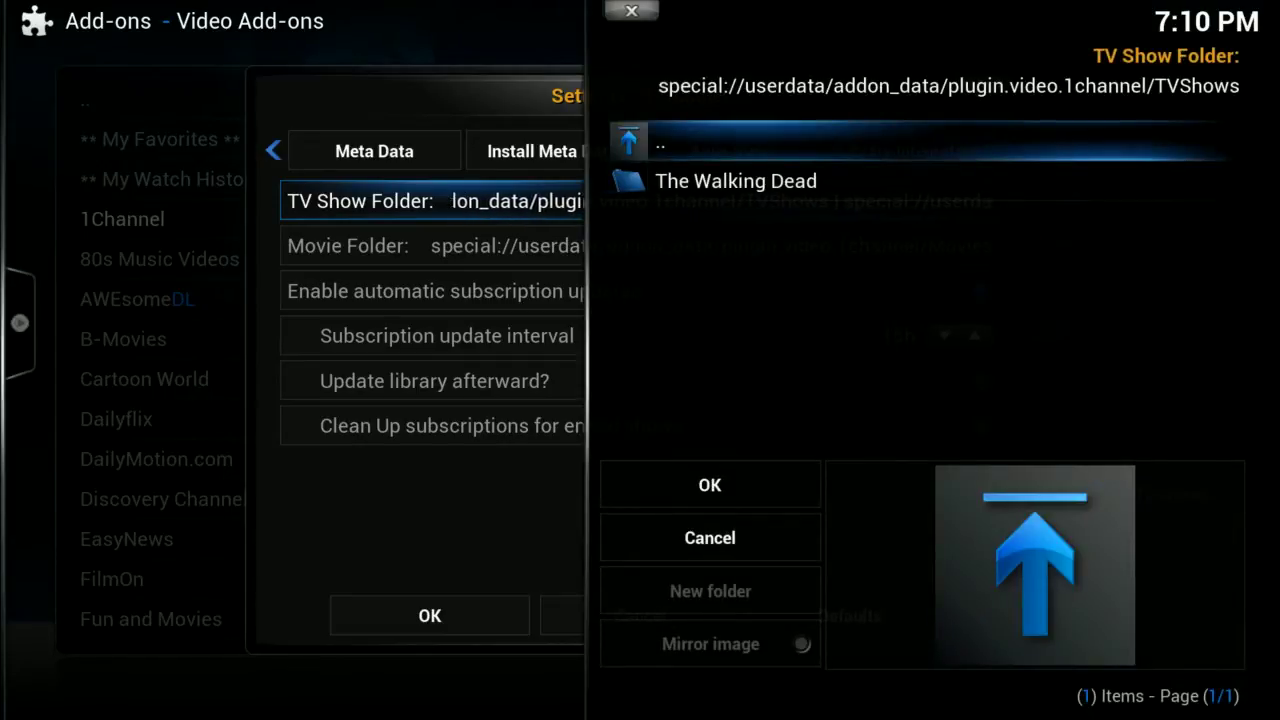
click(791, 160)
click(791, 160)
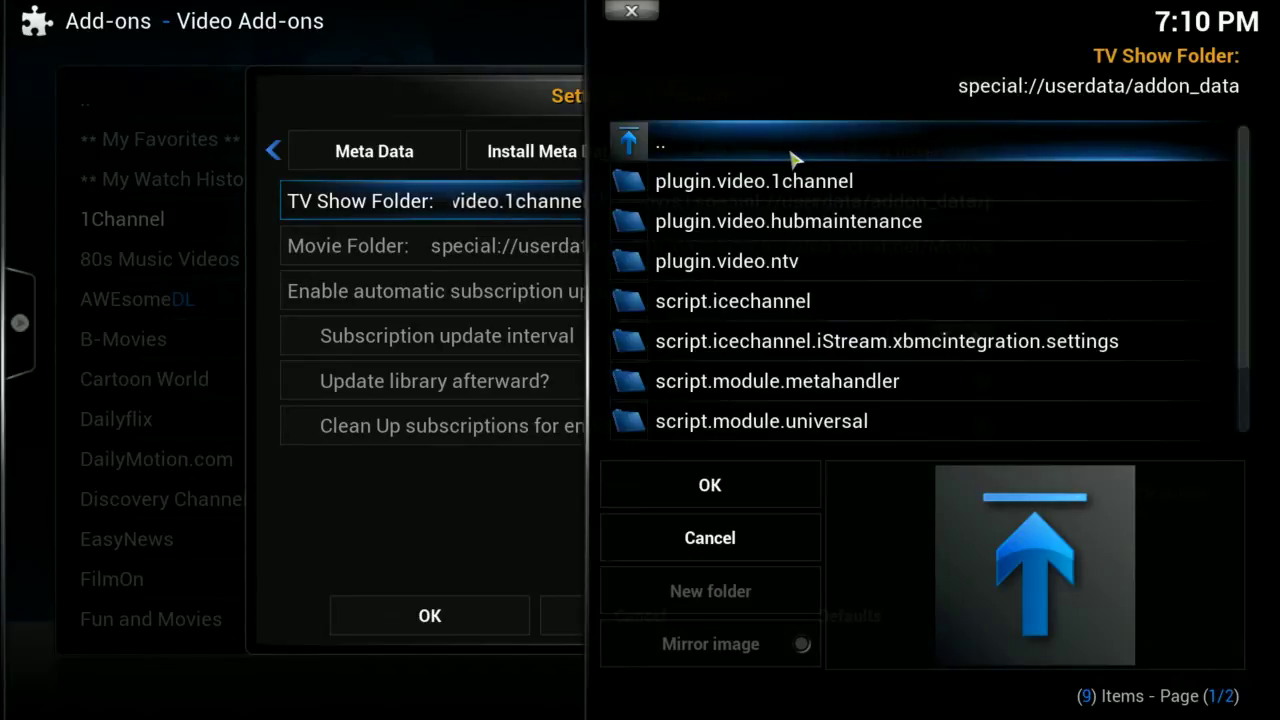
click(791, 160)
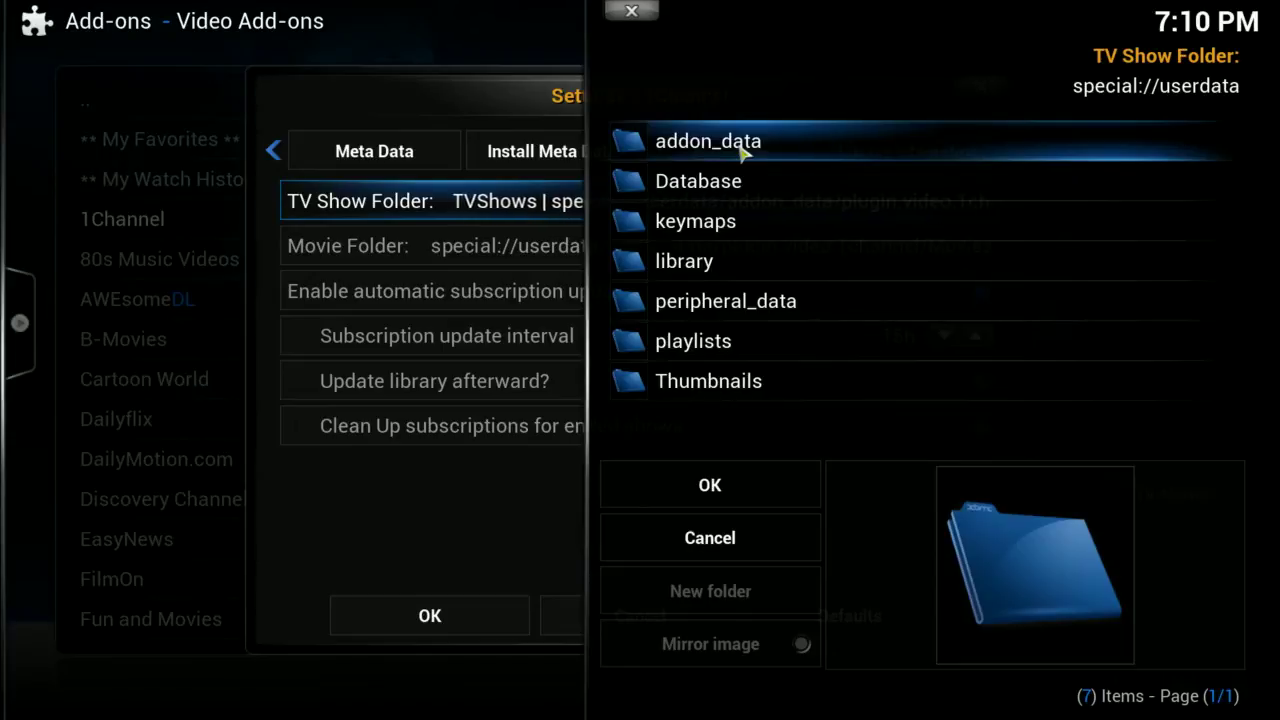
key(BackSpace)
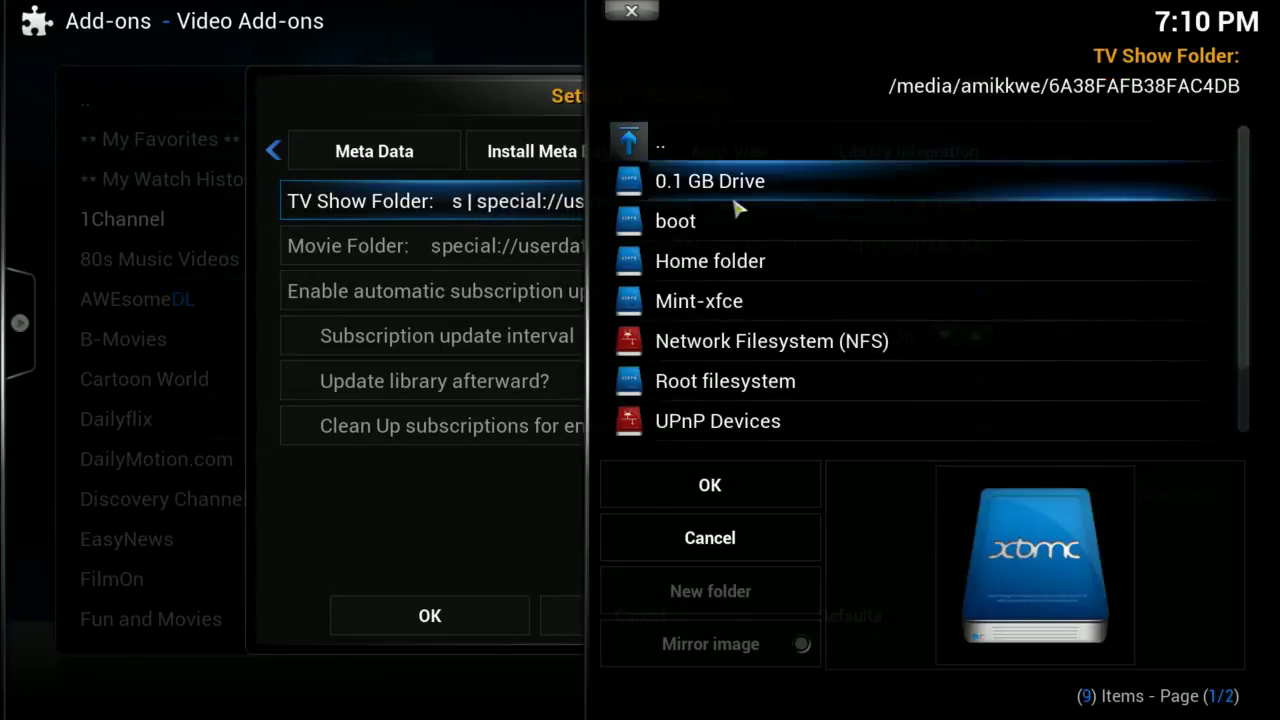
click(741, 270)
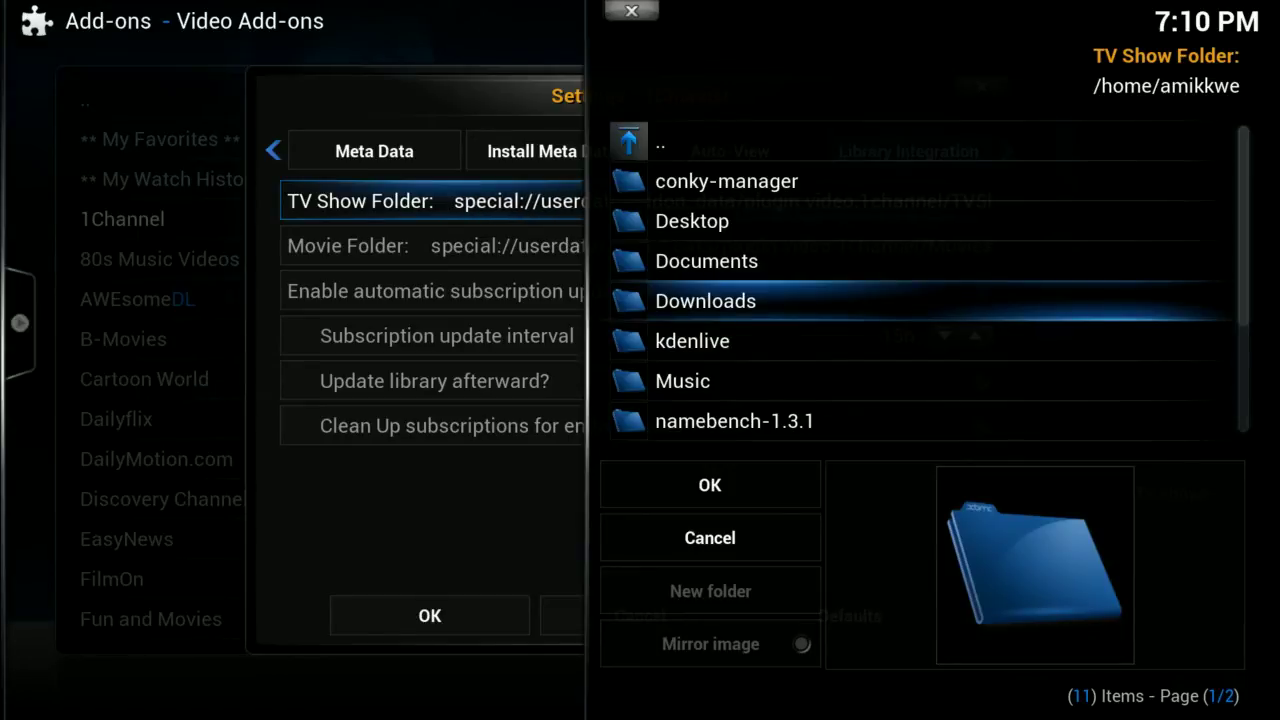
click(712, 316)
scroll(712, 316, down, 6)
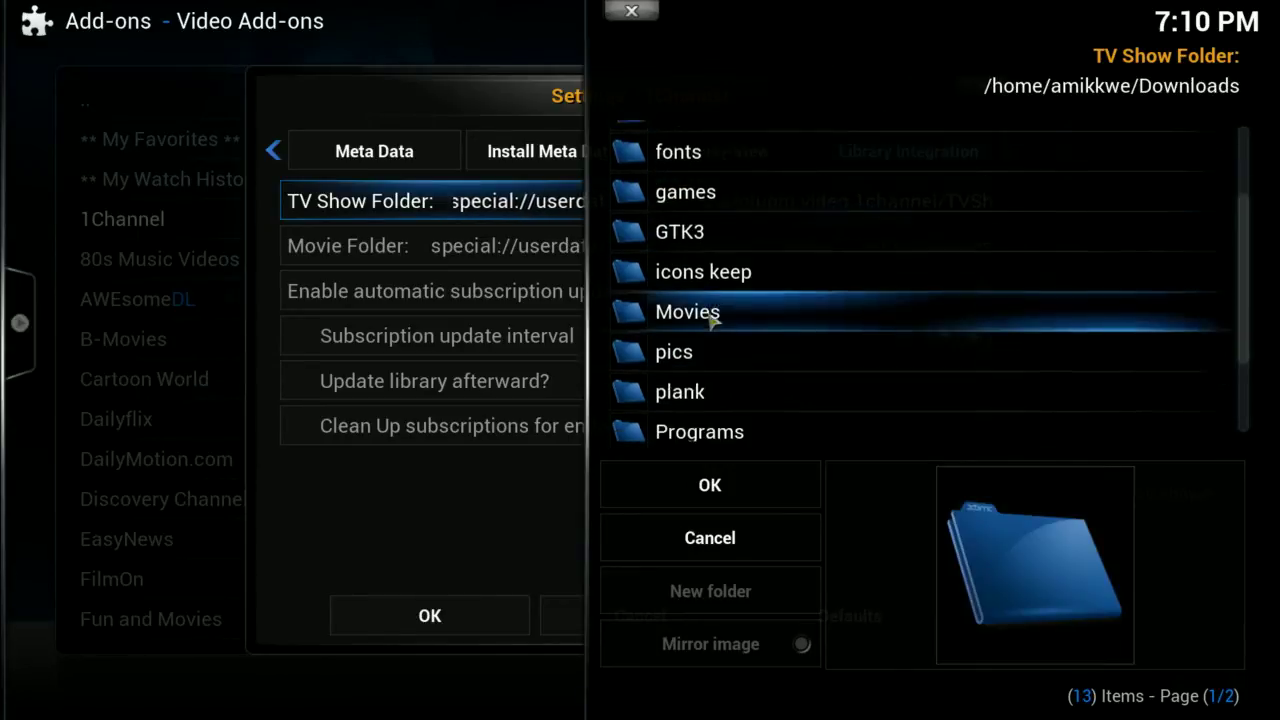
click(707, 388)
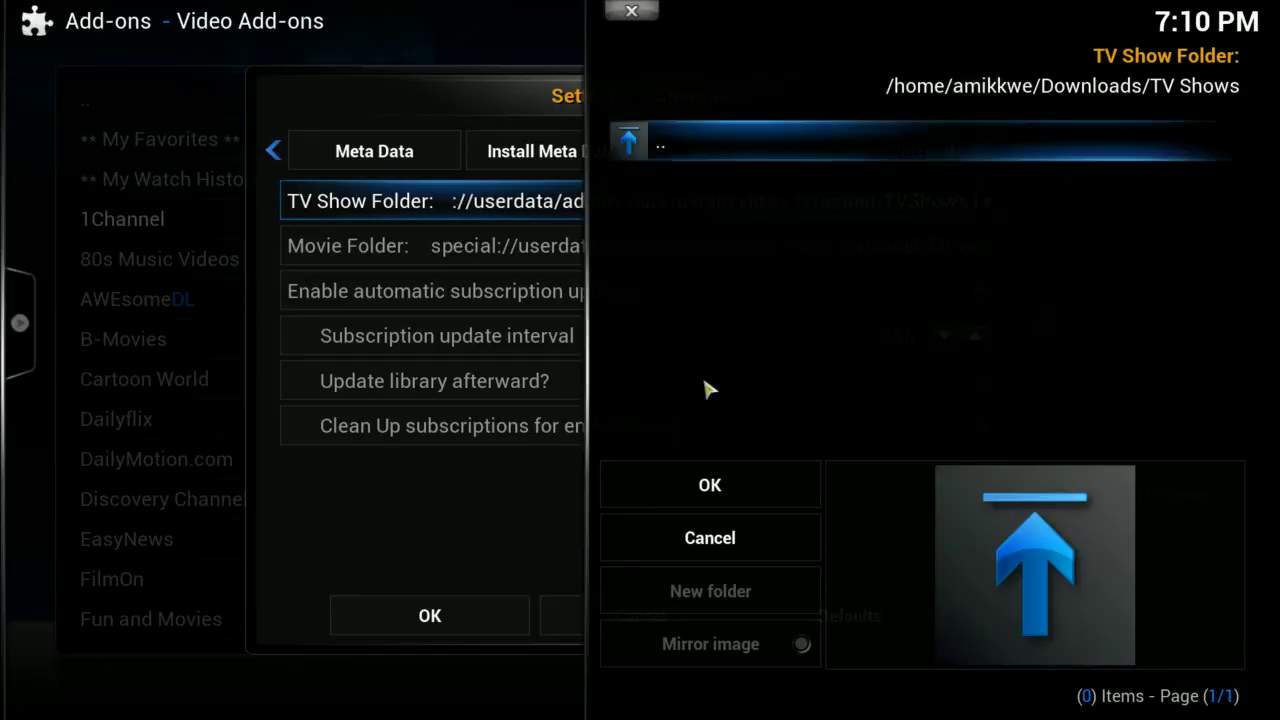
click(711, 485)
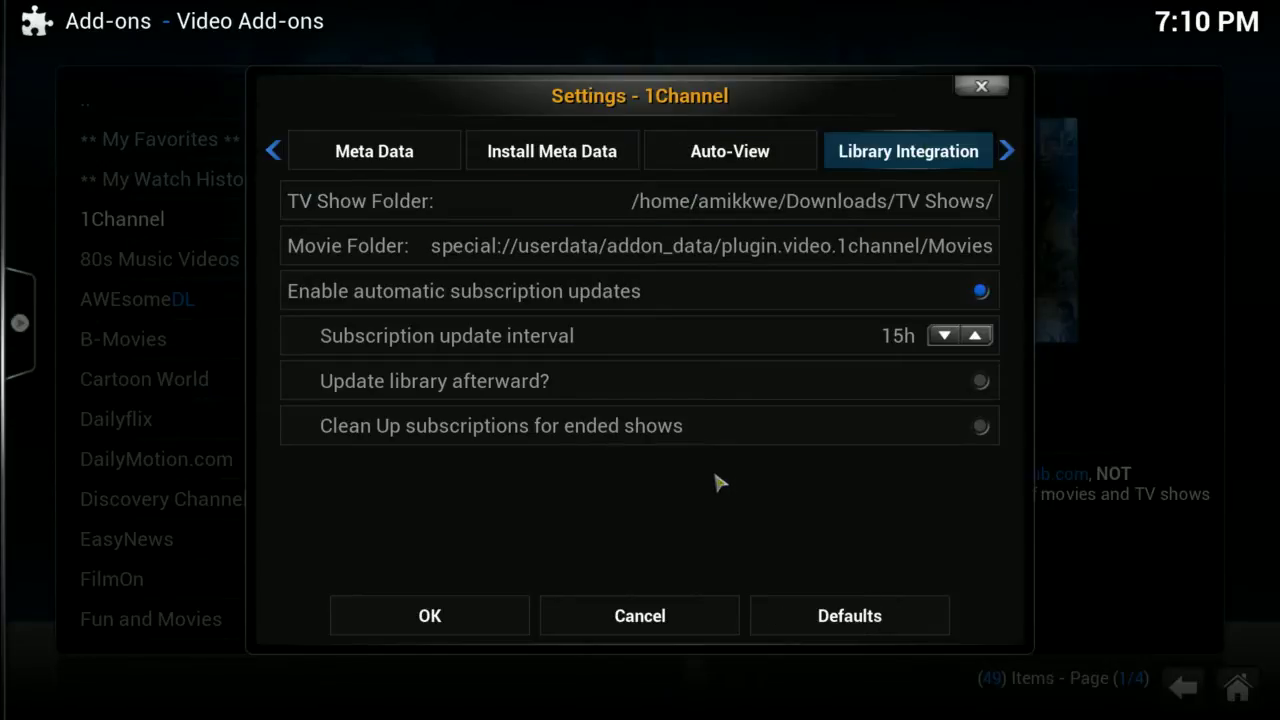
Step: Set the Movie Folder to the Movies folder inside the home folder's Downloads
click(703, 250)
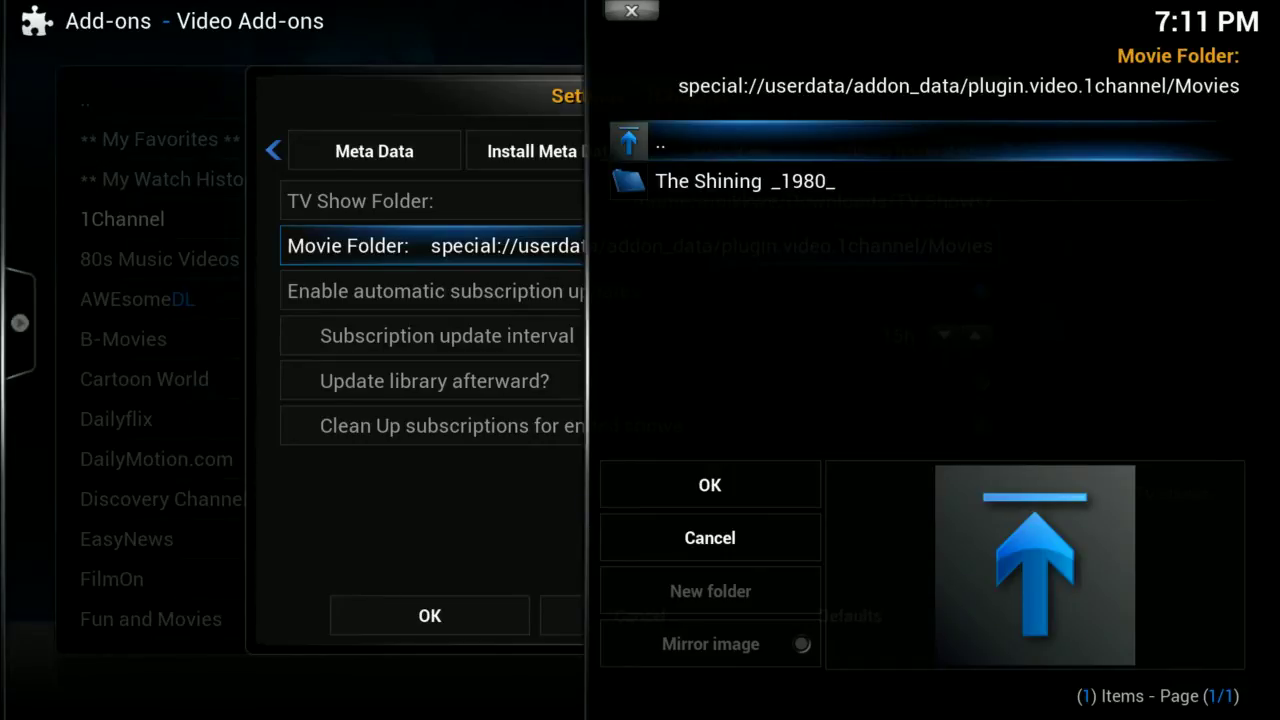
click(719, 153)
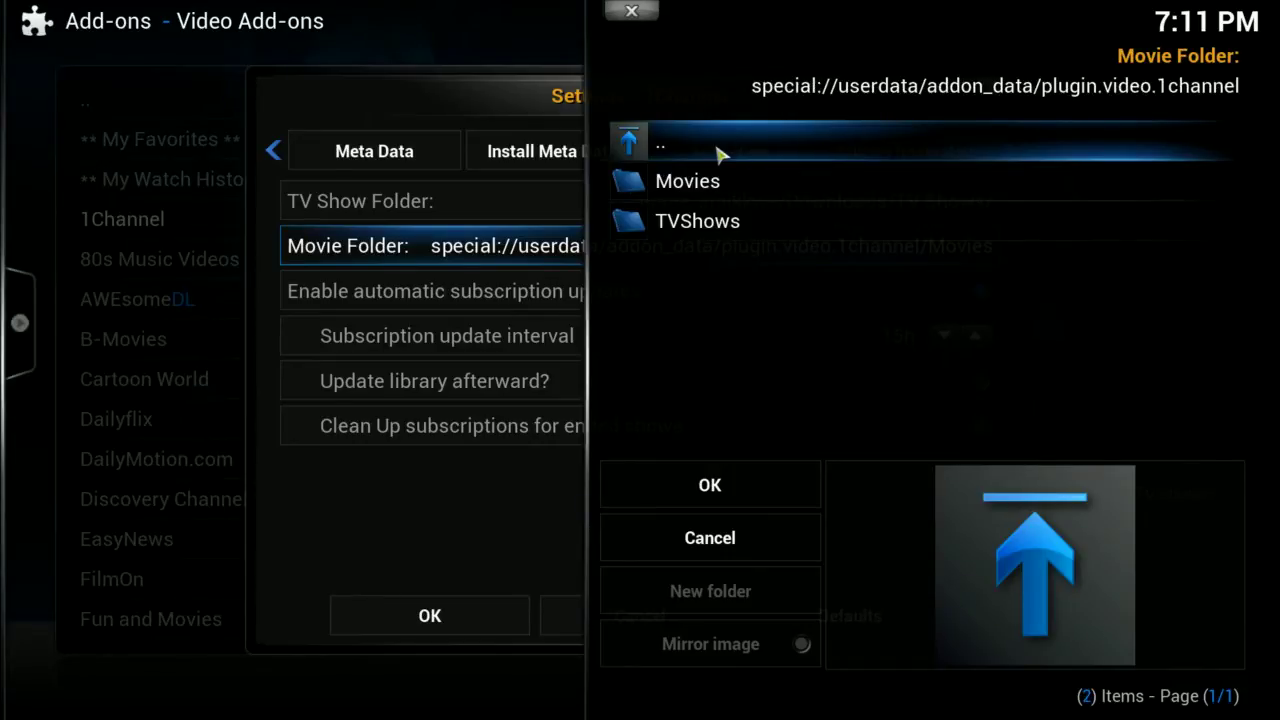
click(719, 153)
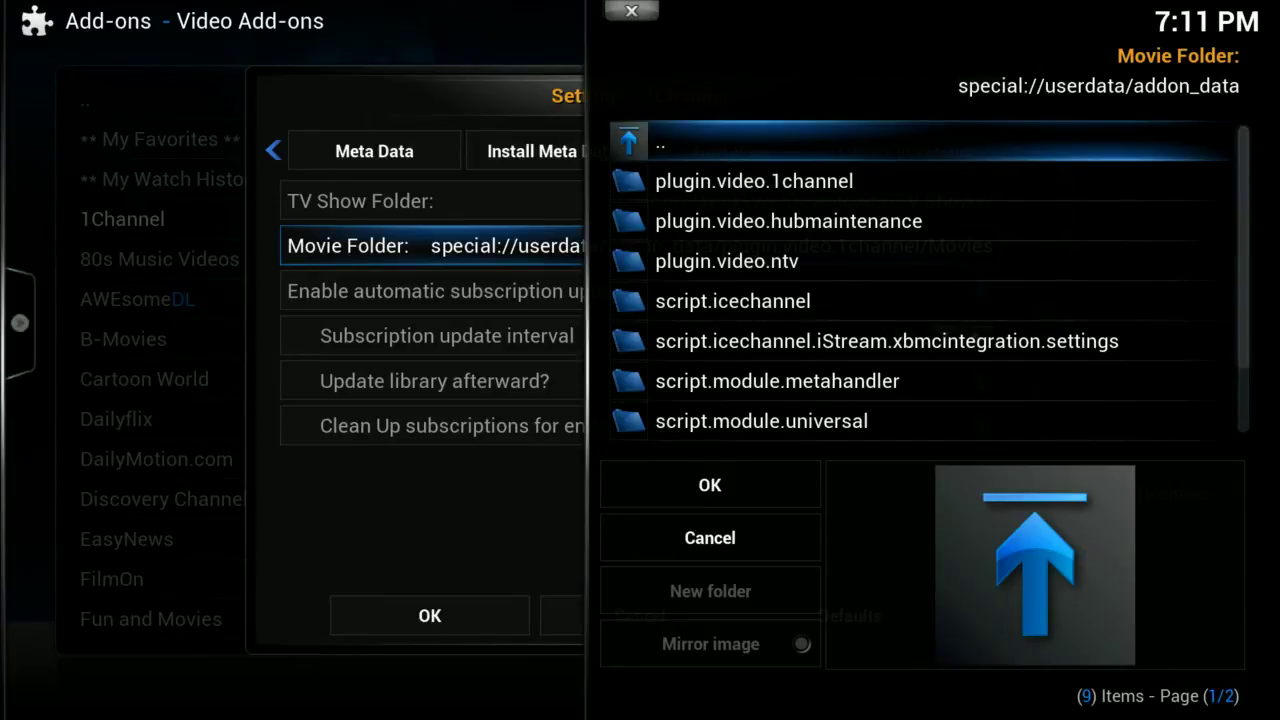
click(719, 150)
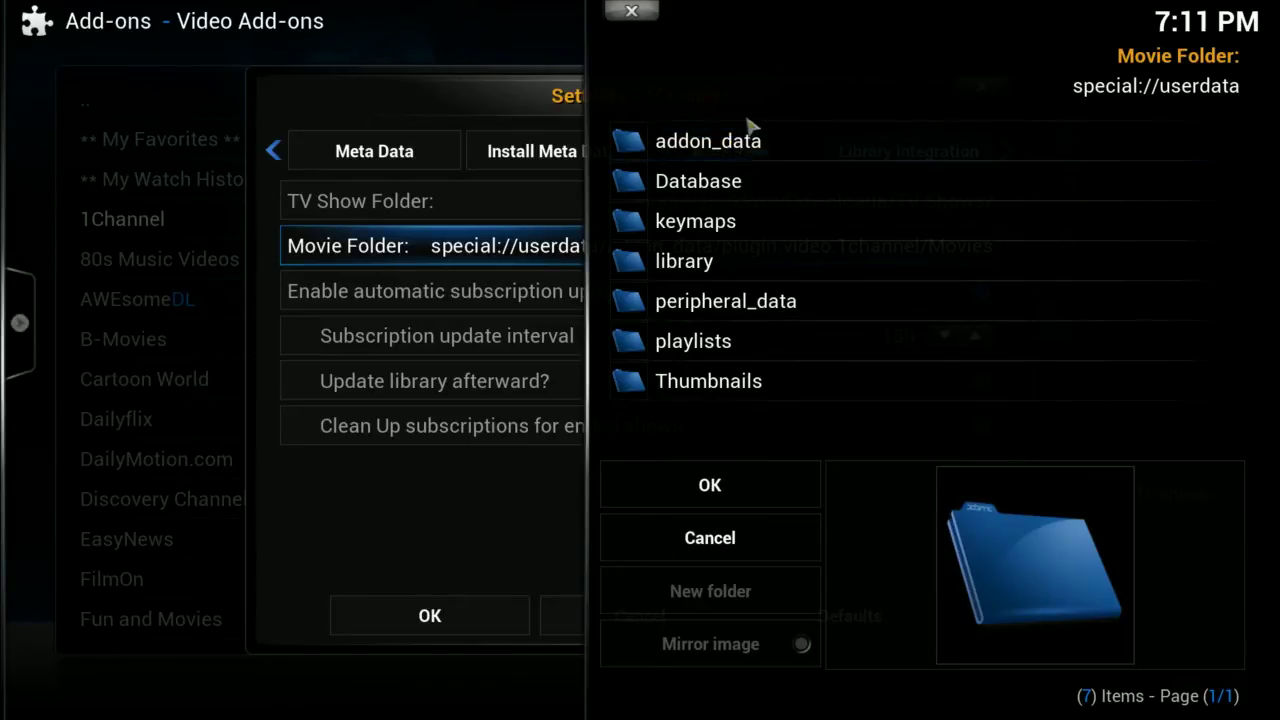
key(BackSpace)
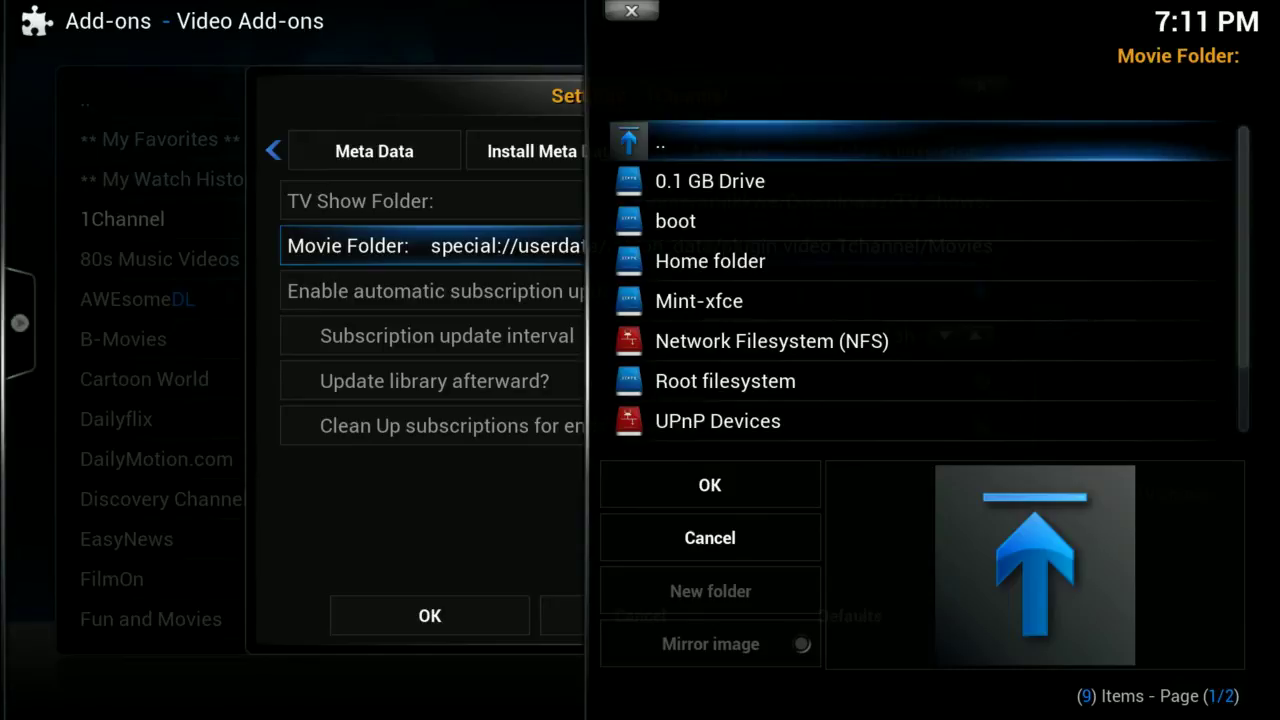
click(749, 264)
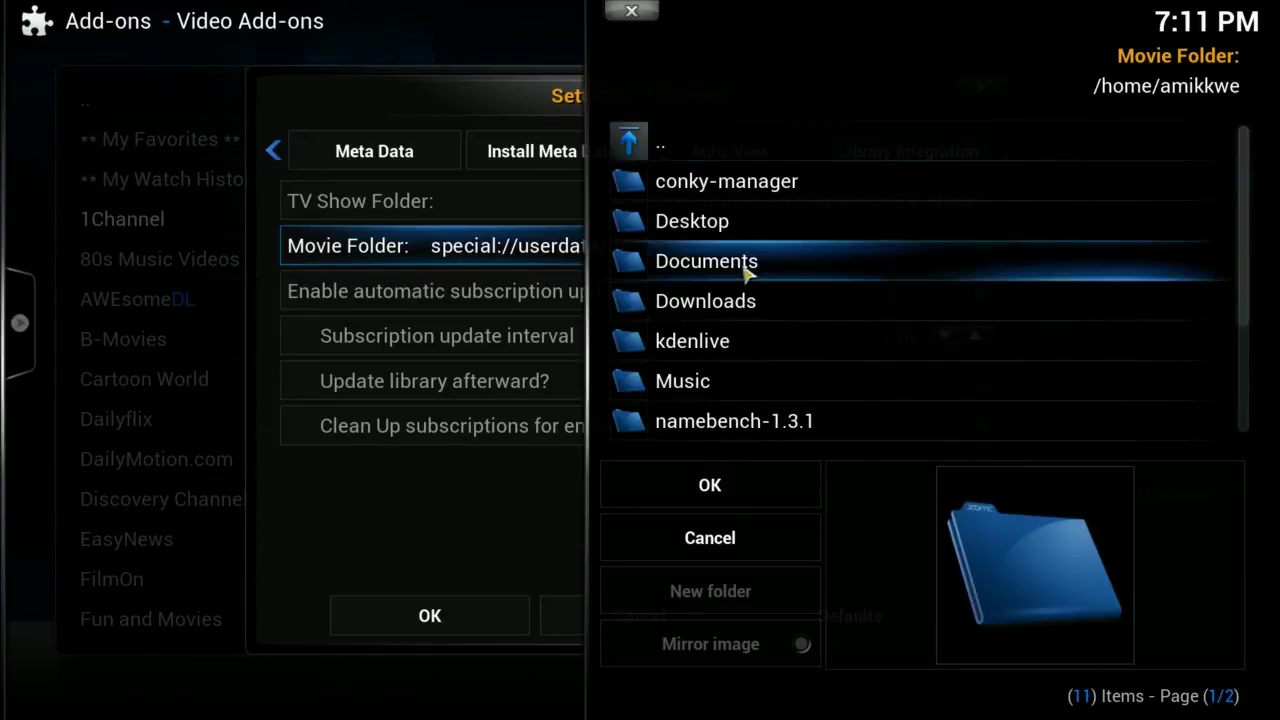
scroll(740, 285, down, 2)
click(734, 212)
scroll(745, 290, down, 9)
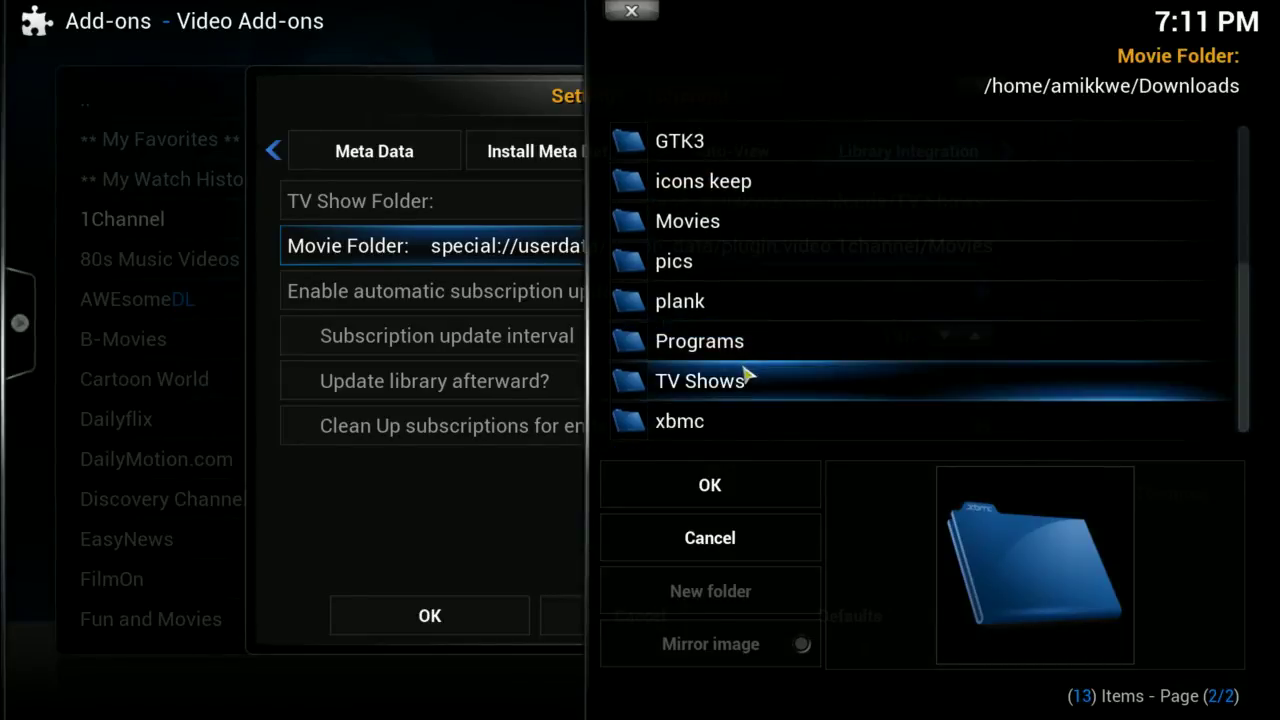
click(728, 236)
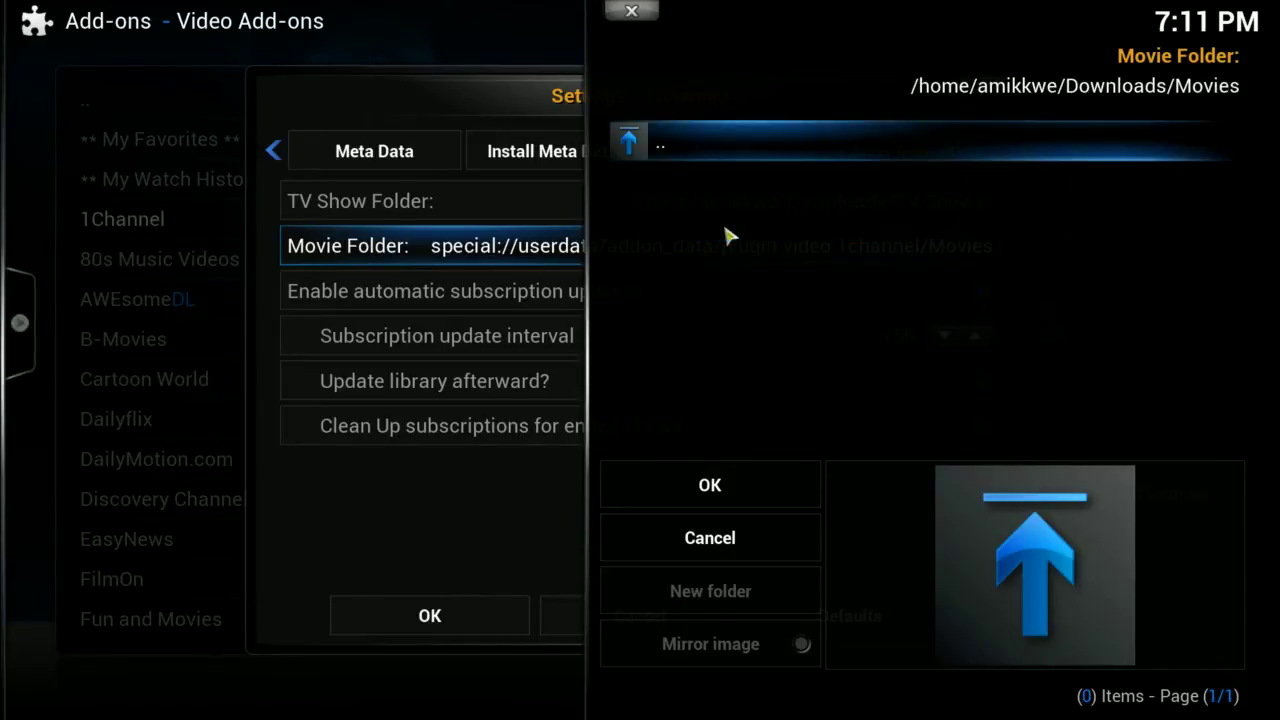
click(725, 490)
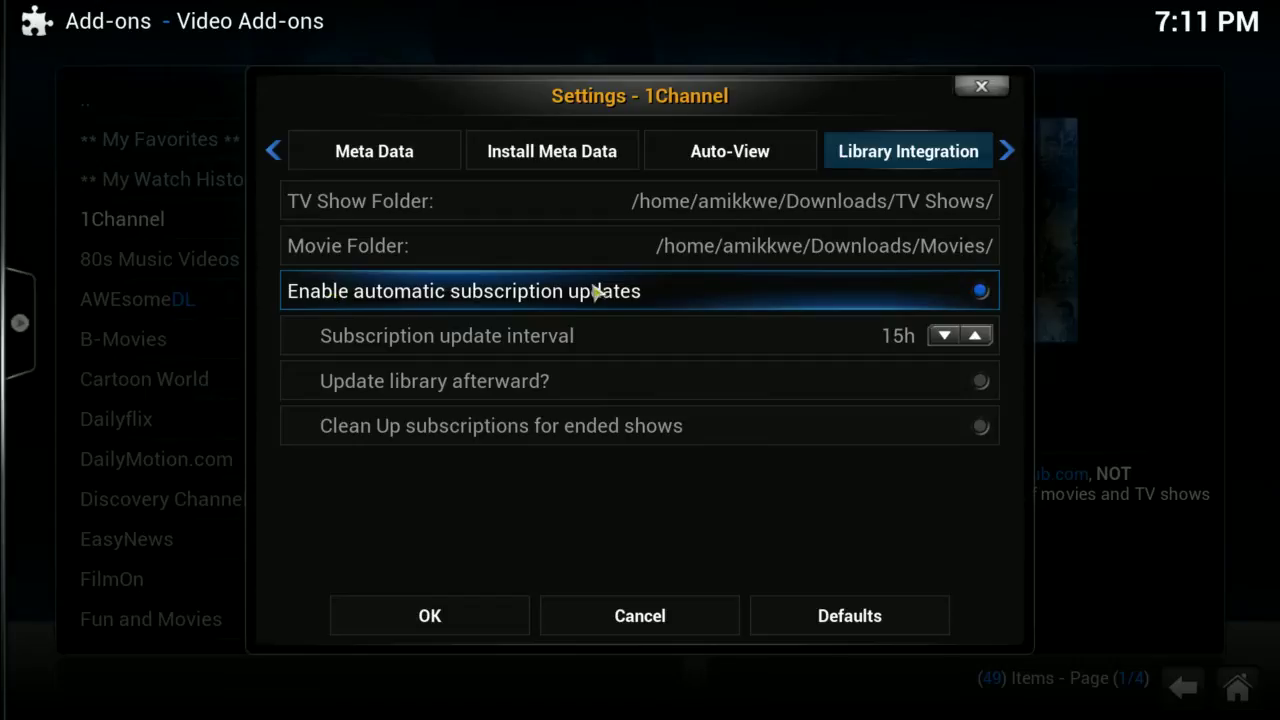
Step: Switch automatic subscription updates off and back on, and save the 1Channel settings
click(901, 298)
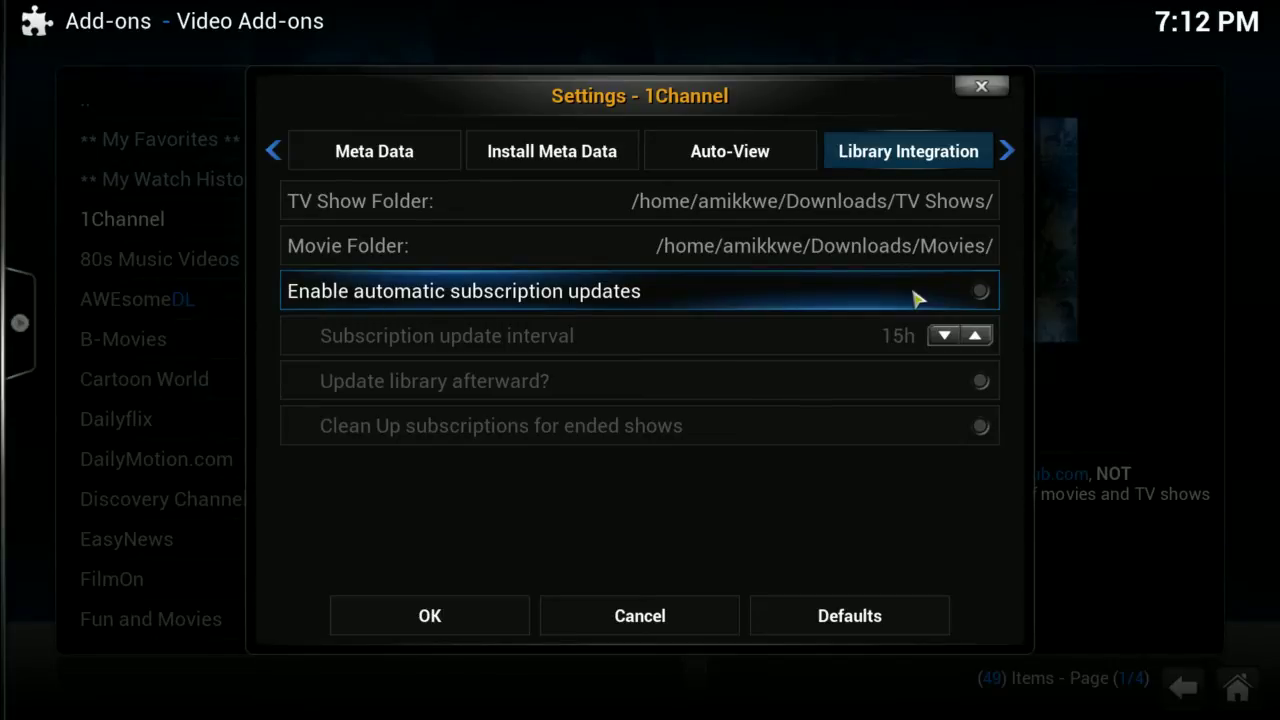
click(913, 298)
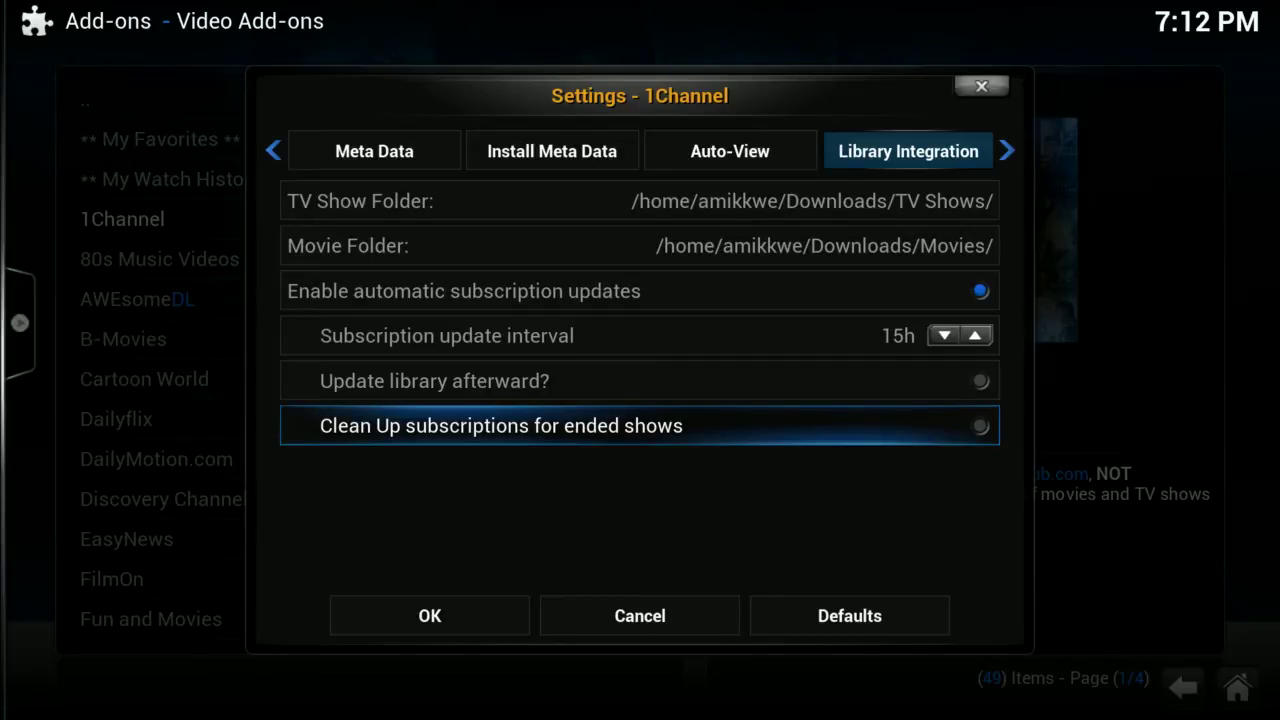
click(462, 625)
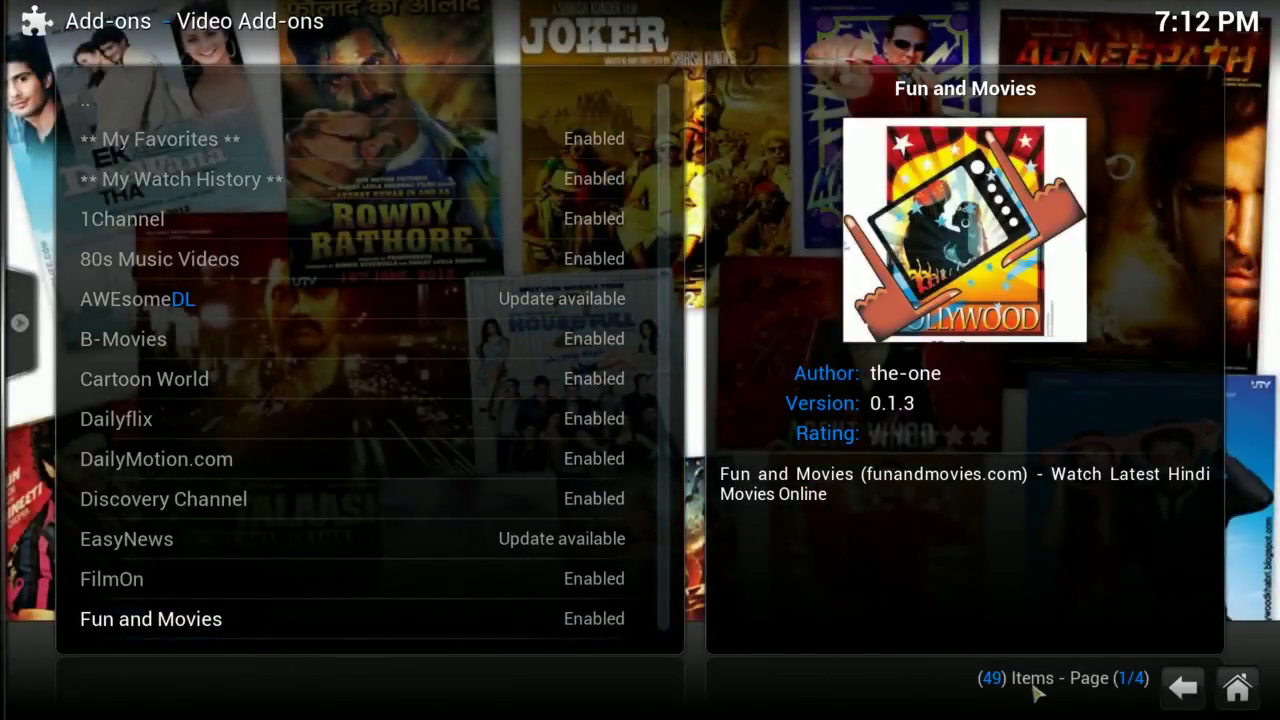
Step: Look at the skin's add-on shortcuts and the choices for Add-on 1 of the Home Page Videos Submenu, and return to the home screen
click(1237, 688)
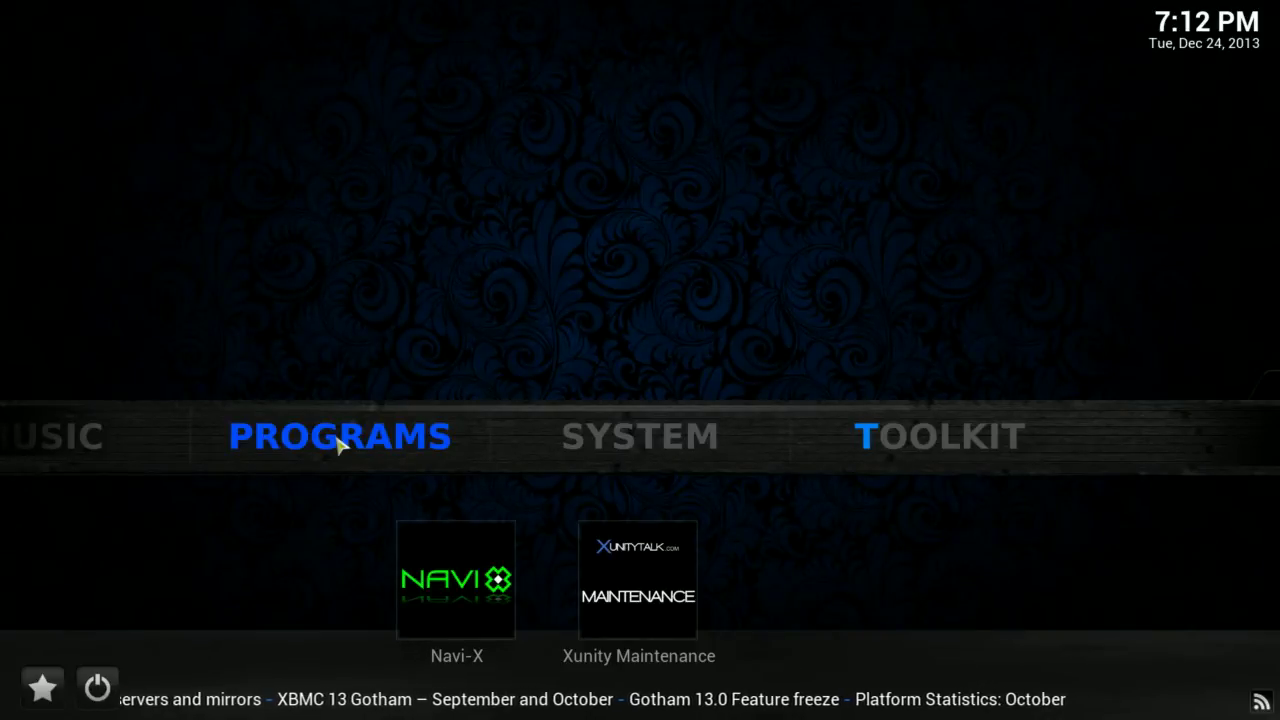
key(Left)
key(Left)
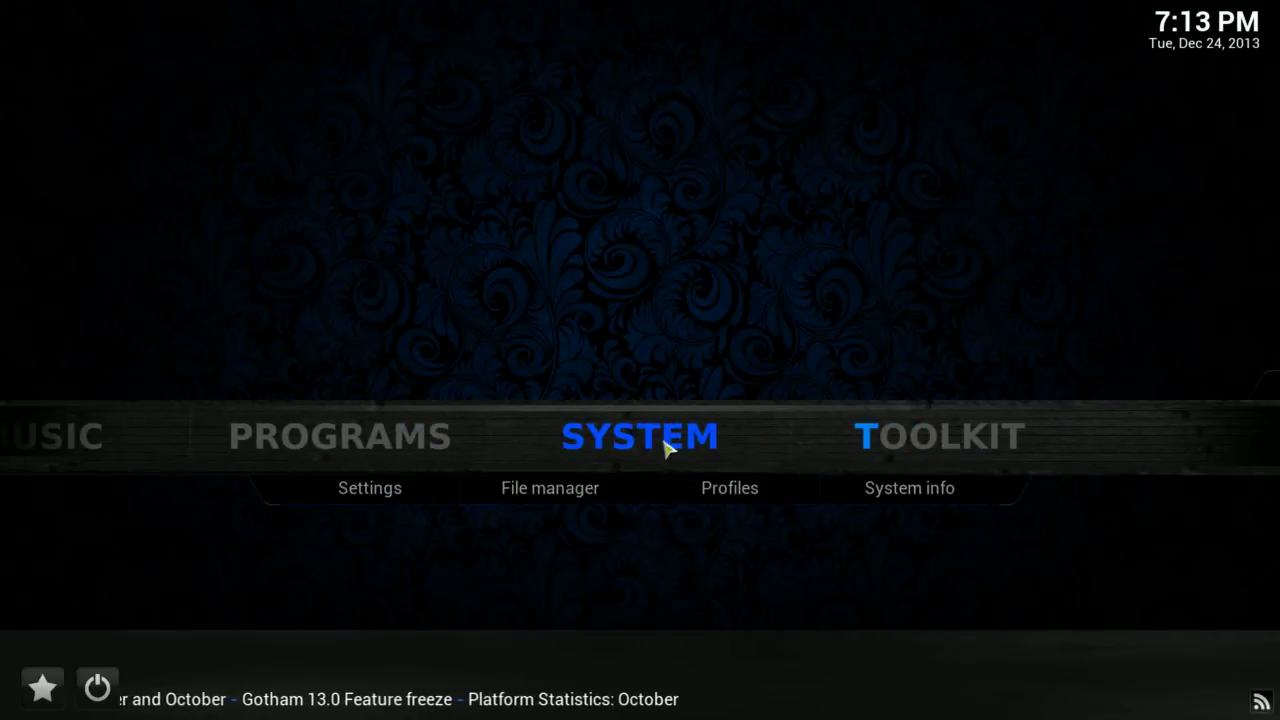
click(490, 495)
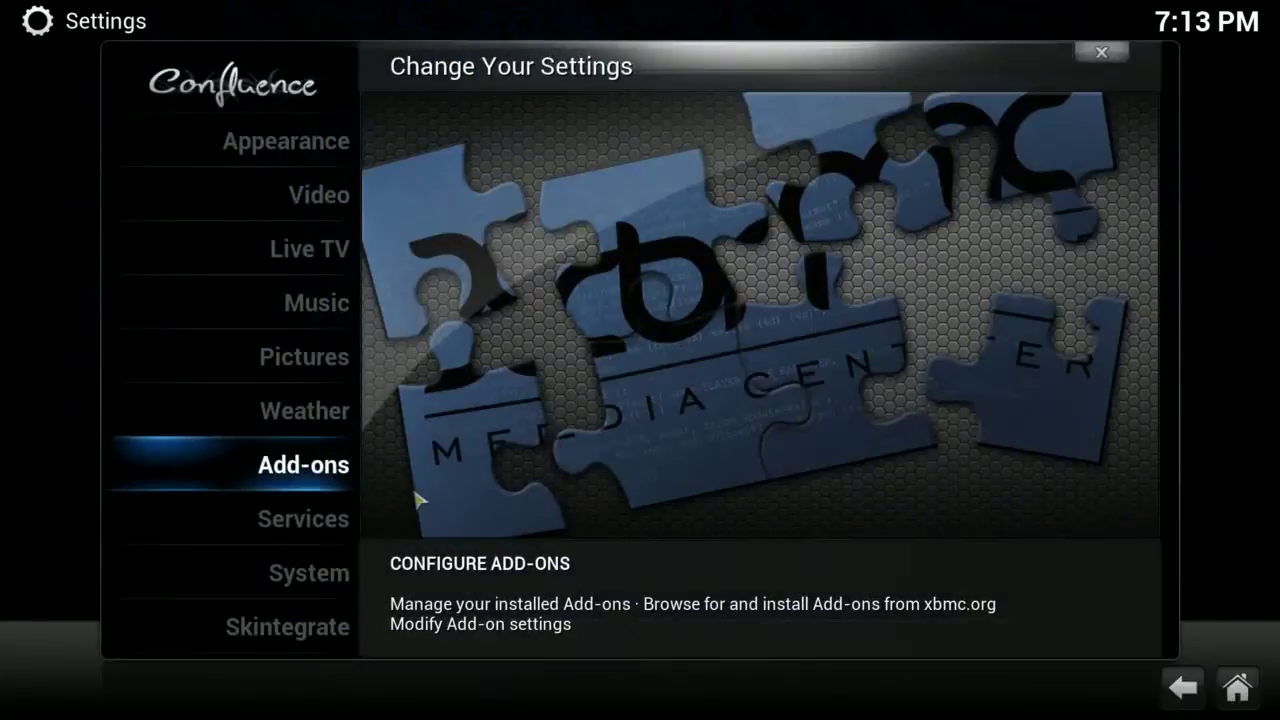
click(320, 646)
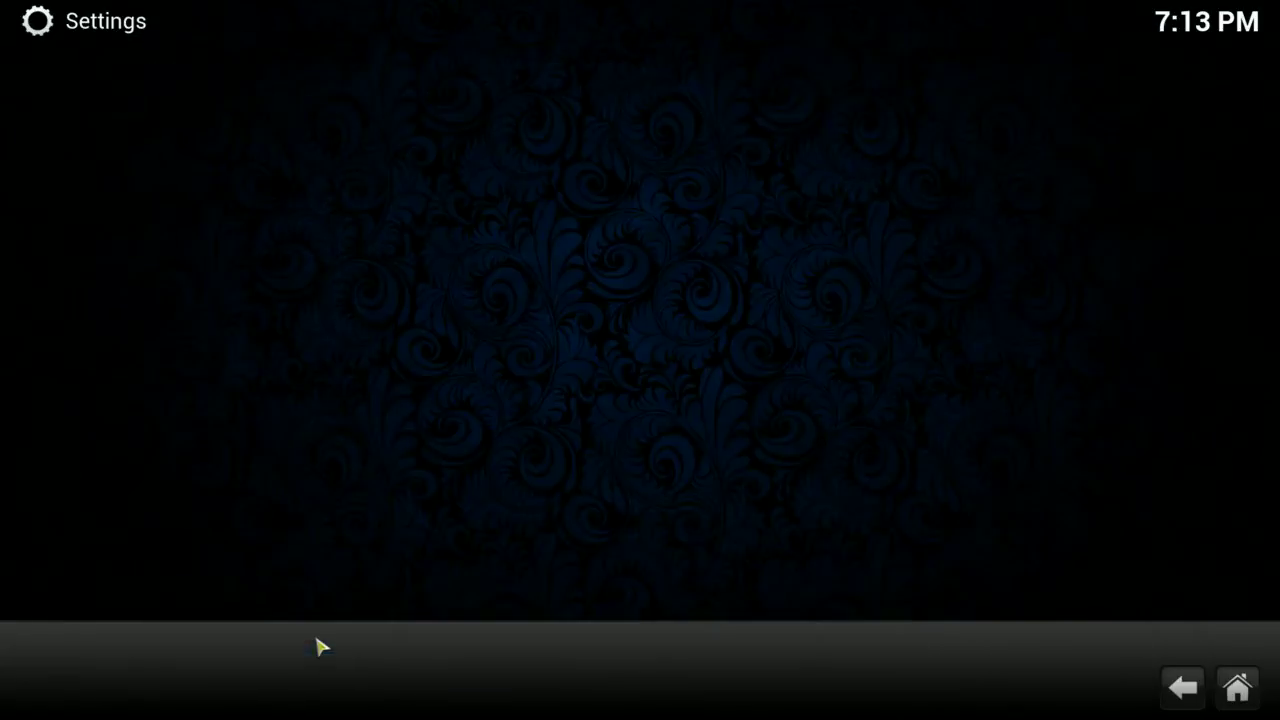
mouse_move(306, 411)
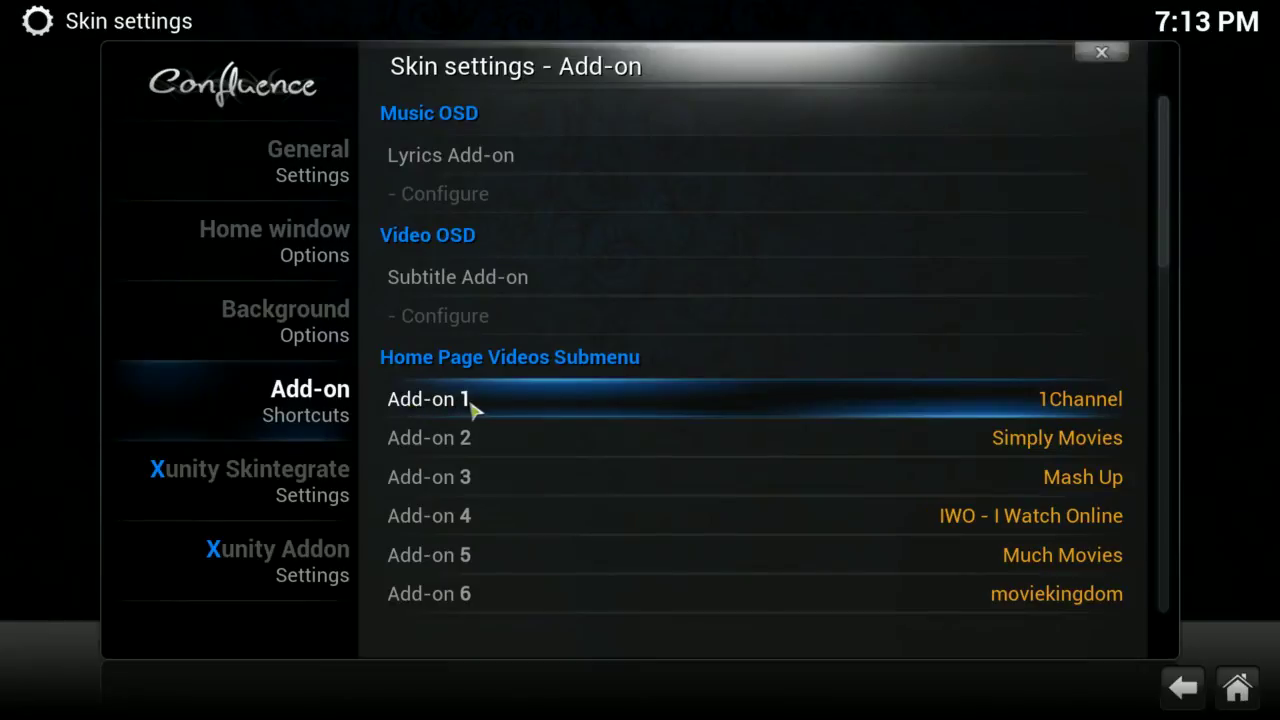
click(711, 418)
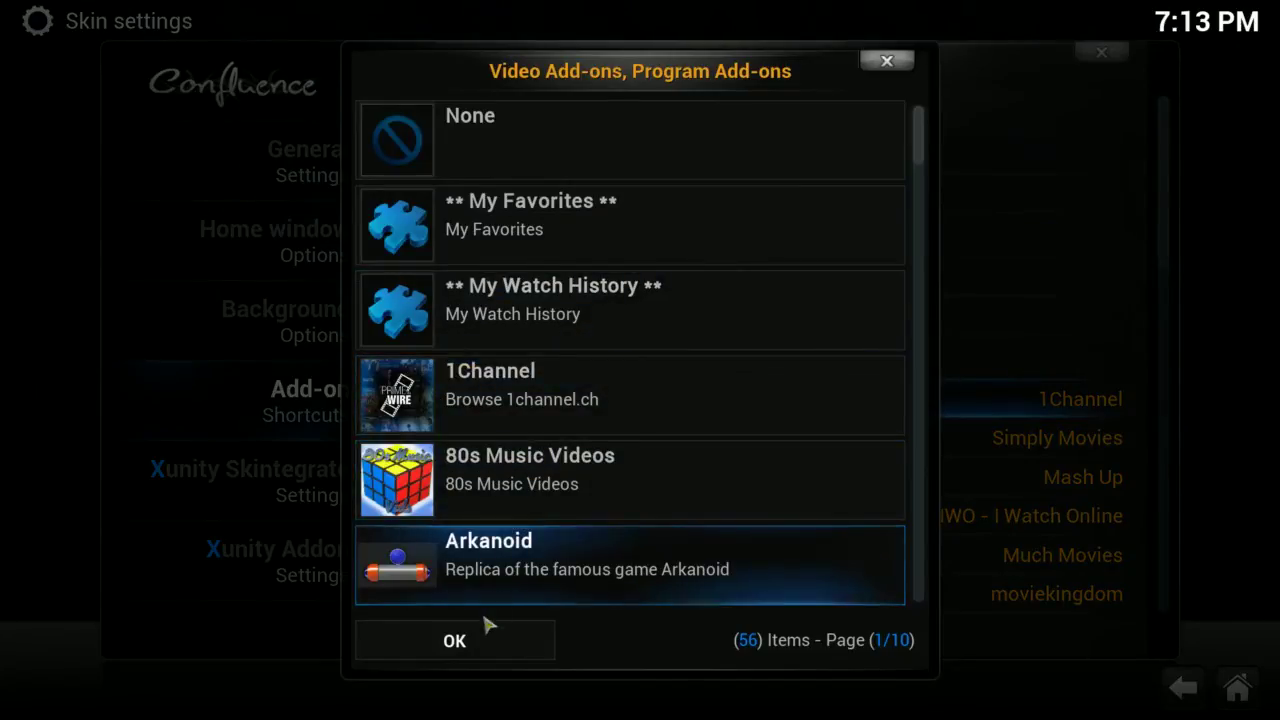
click(476, 650)
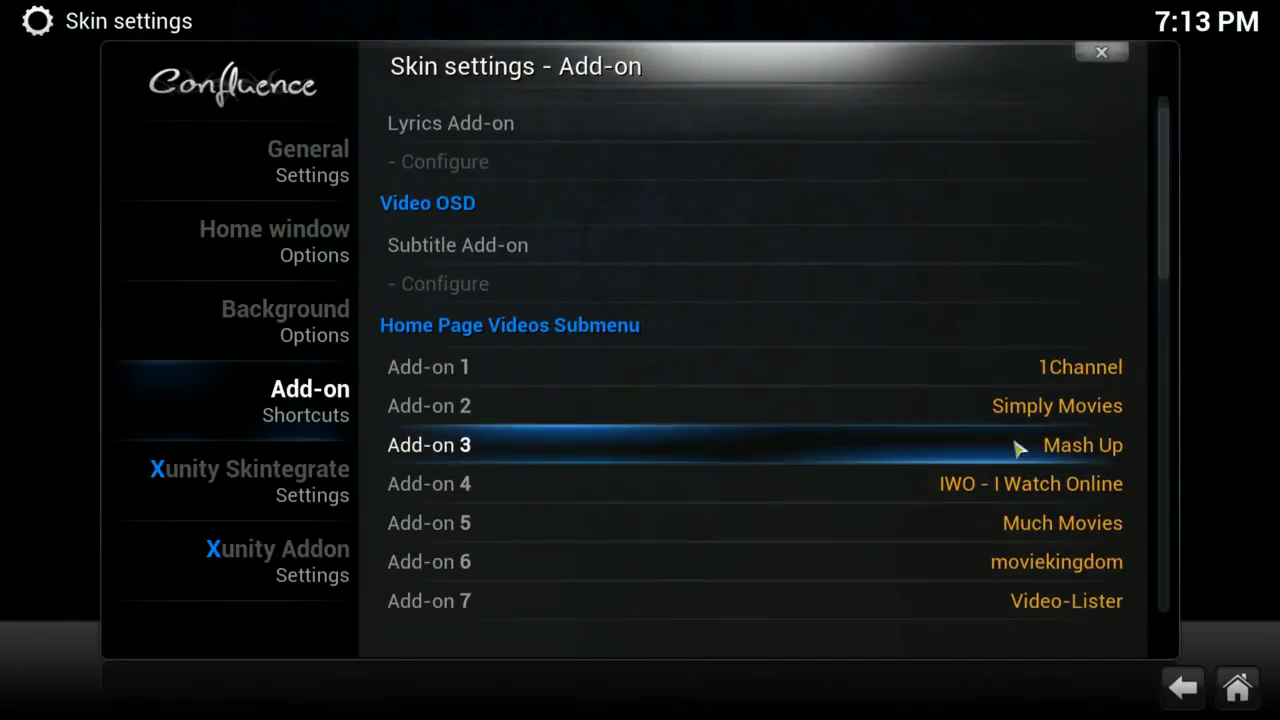
click(1237, 689)
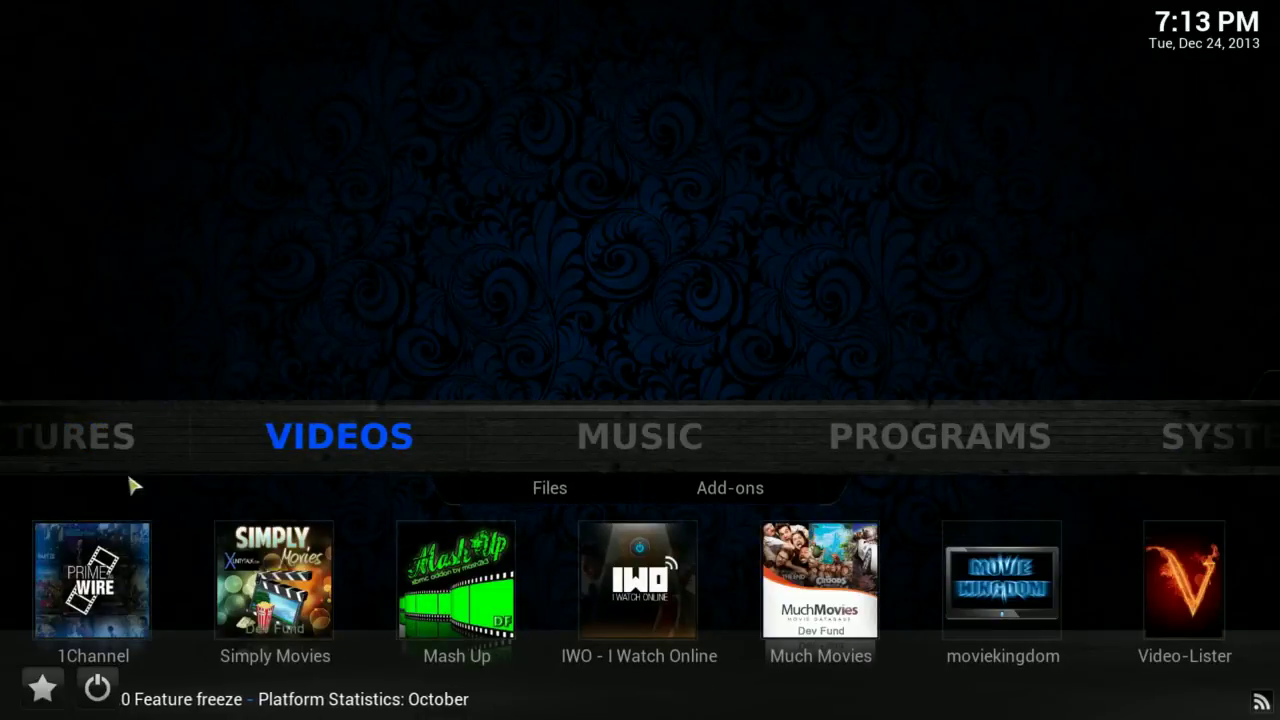
Step: Open the TV shows section of the 1Channel add-on and search it for "walking dead"
click(107, 598)
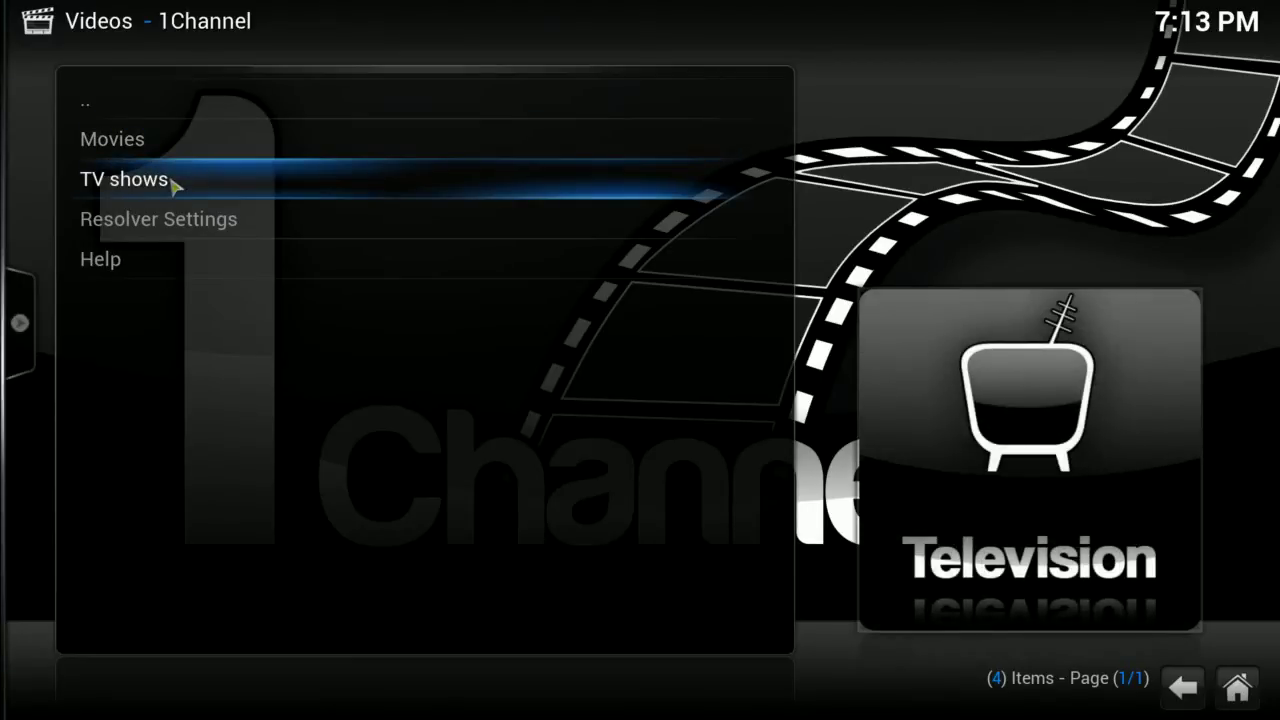
click(175, 186)
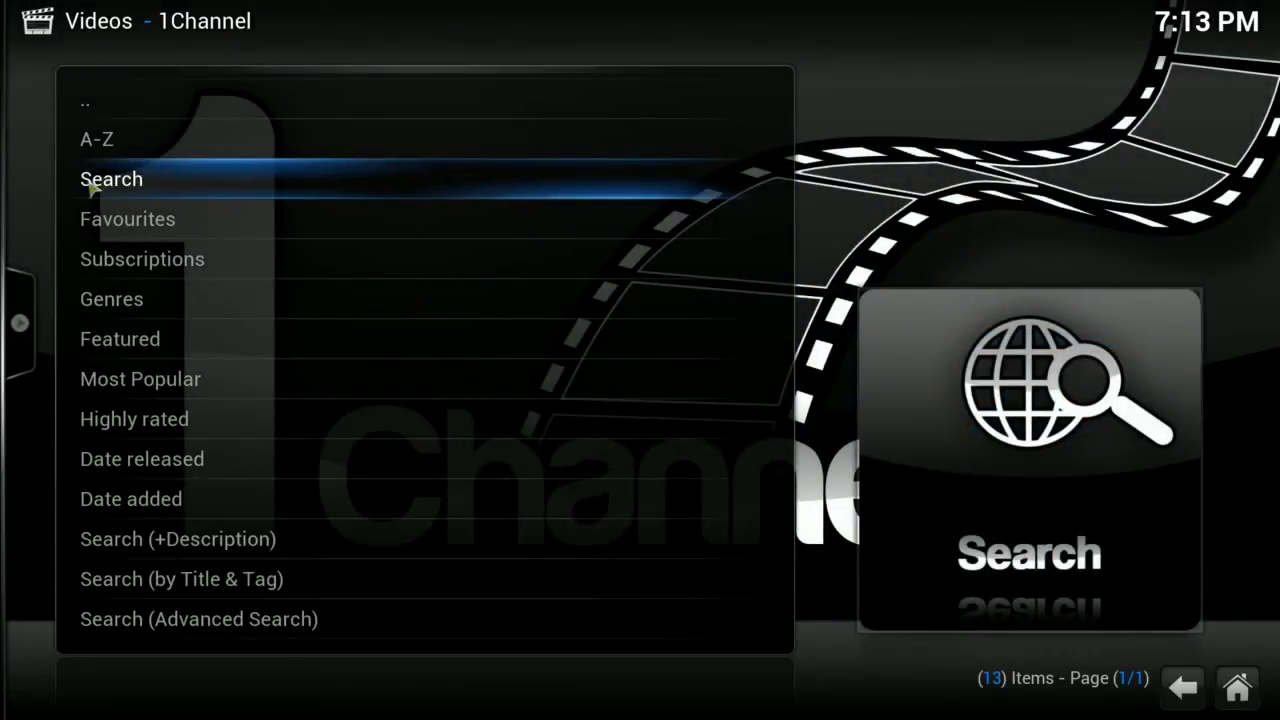
click(90, 183)
key(BackSpace)
key(BackSpace)
key(BackSpace)
key(BackSpace)
key(BackSpace)
key(BackSpace)
key(BackSpace)
key(BackSpace)
key(BackSpace)
key(BackSpace)
key(BackSpace)
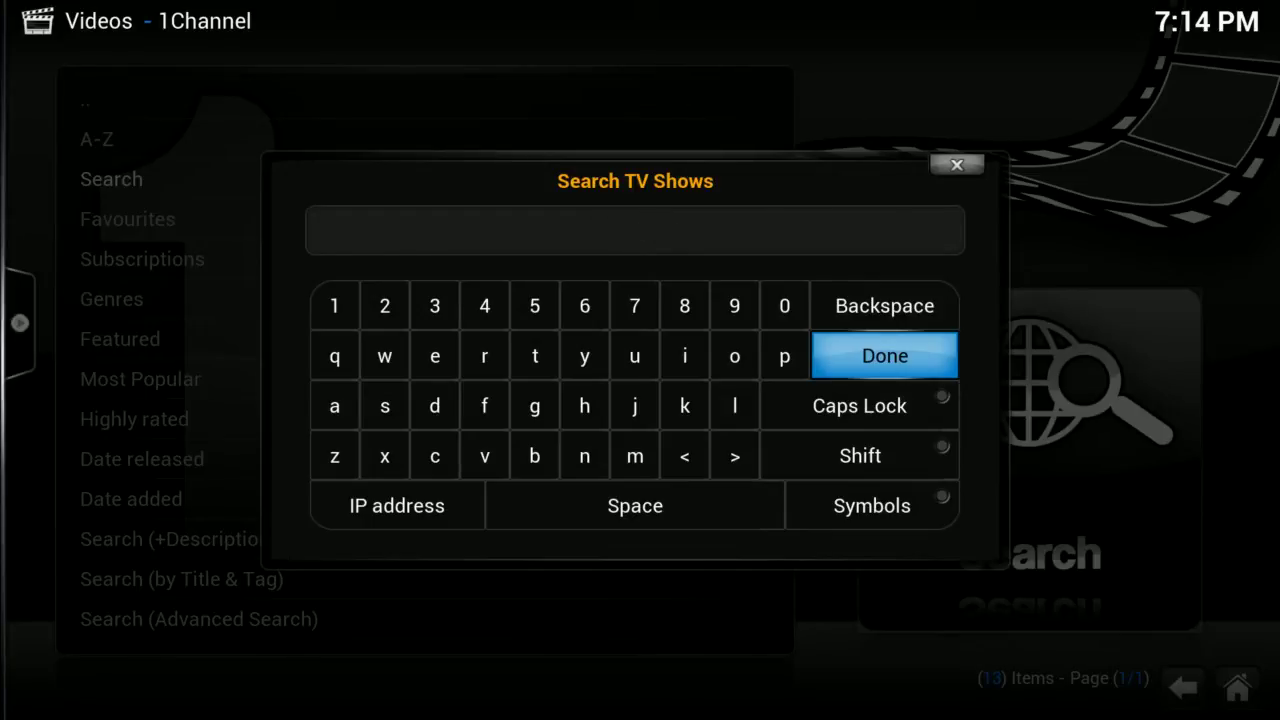
text(walking dead)
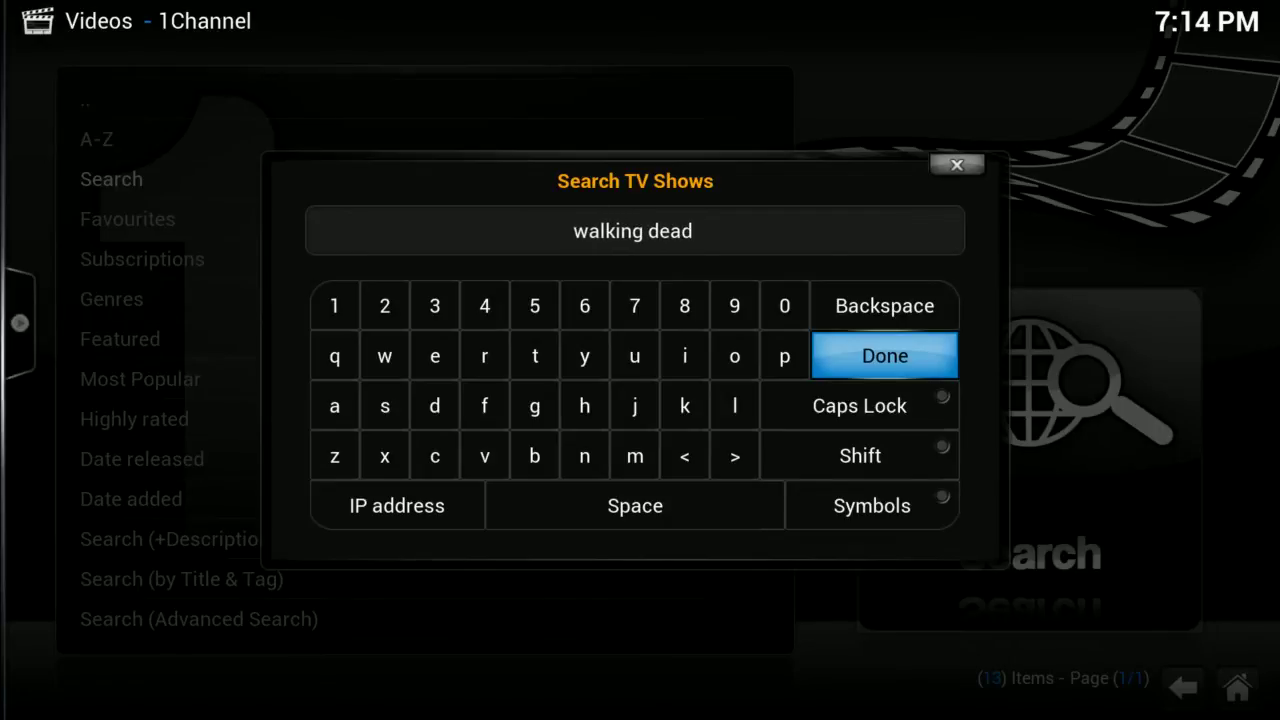
key(Return)
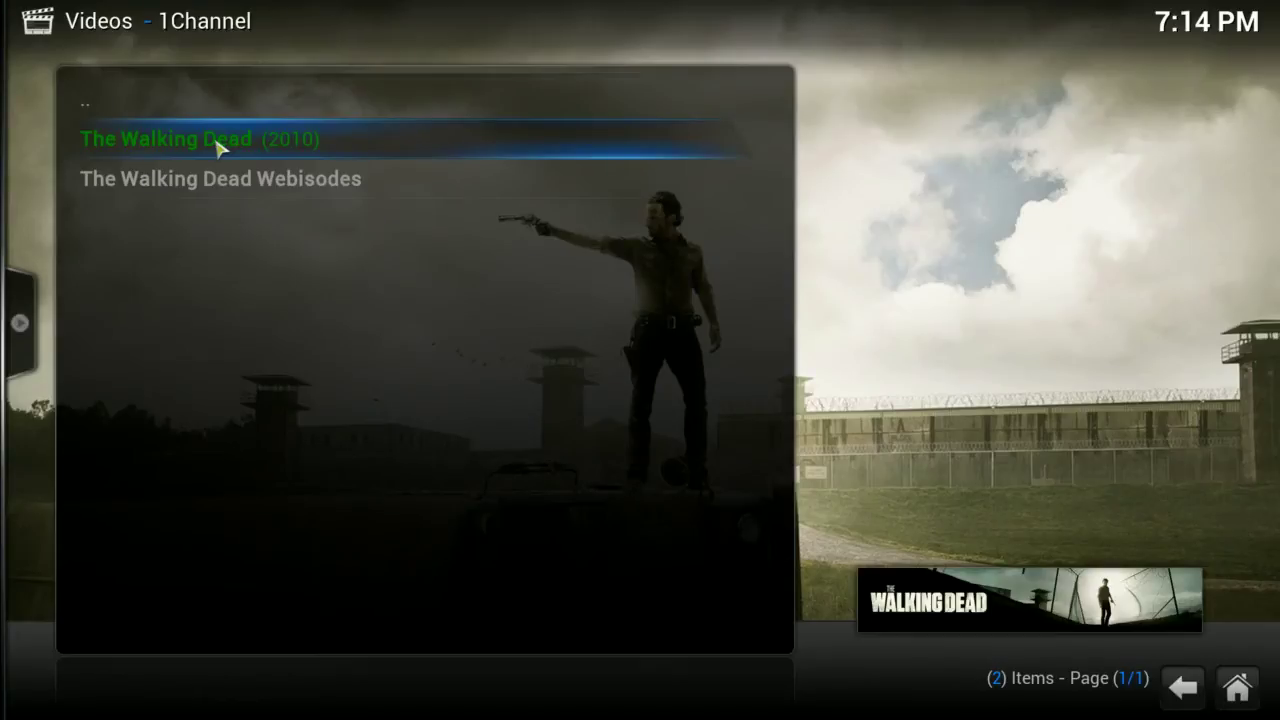
Step: Subscribe to The Walking Dead (2010) from the search results and go back to the 1Channel add-on's main list
key(c)
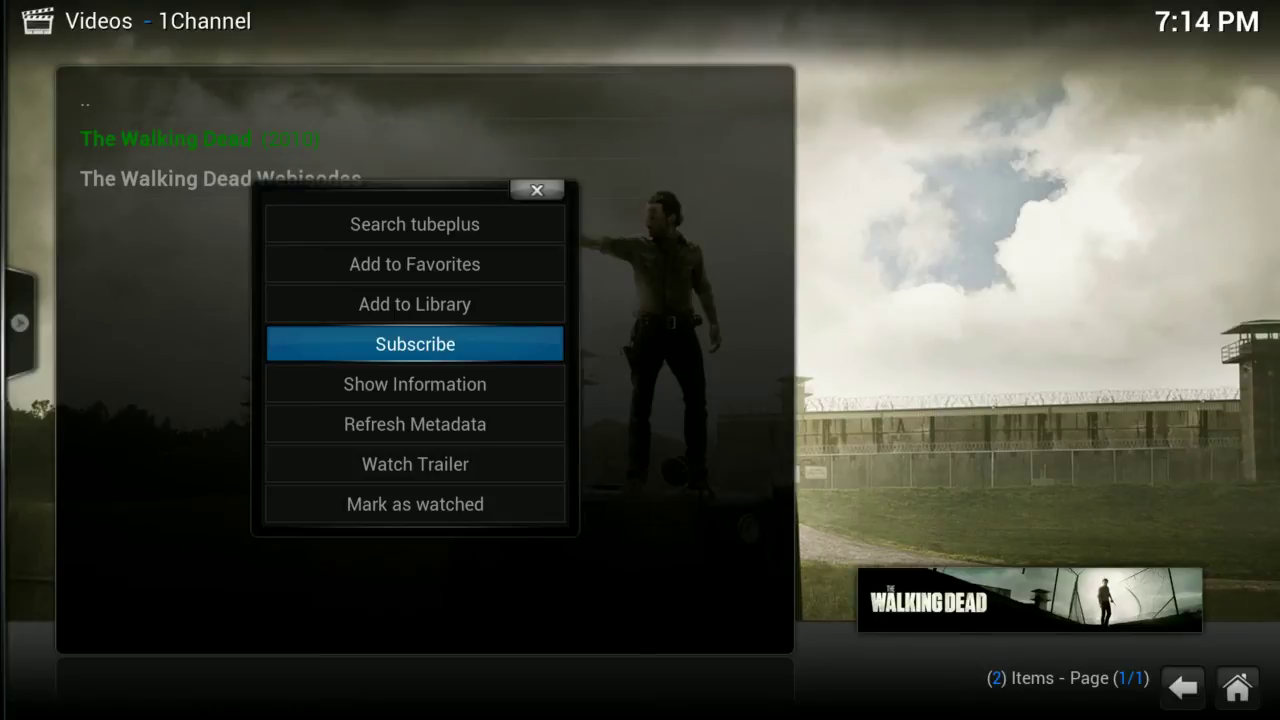
key(Return)
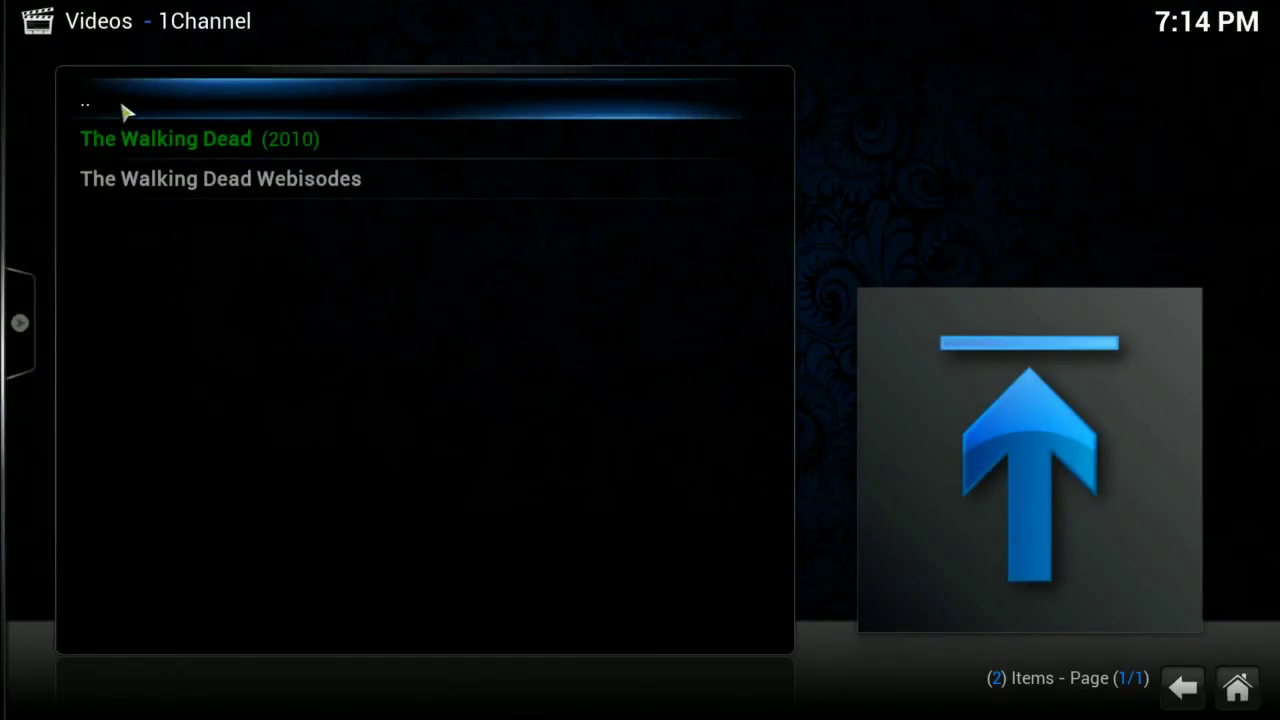
click(125, 112)
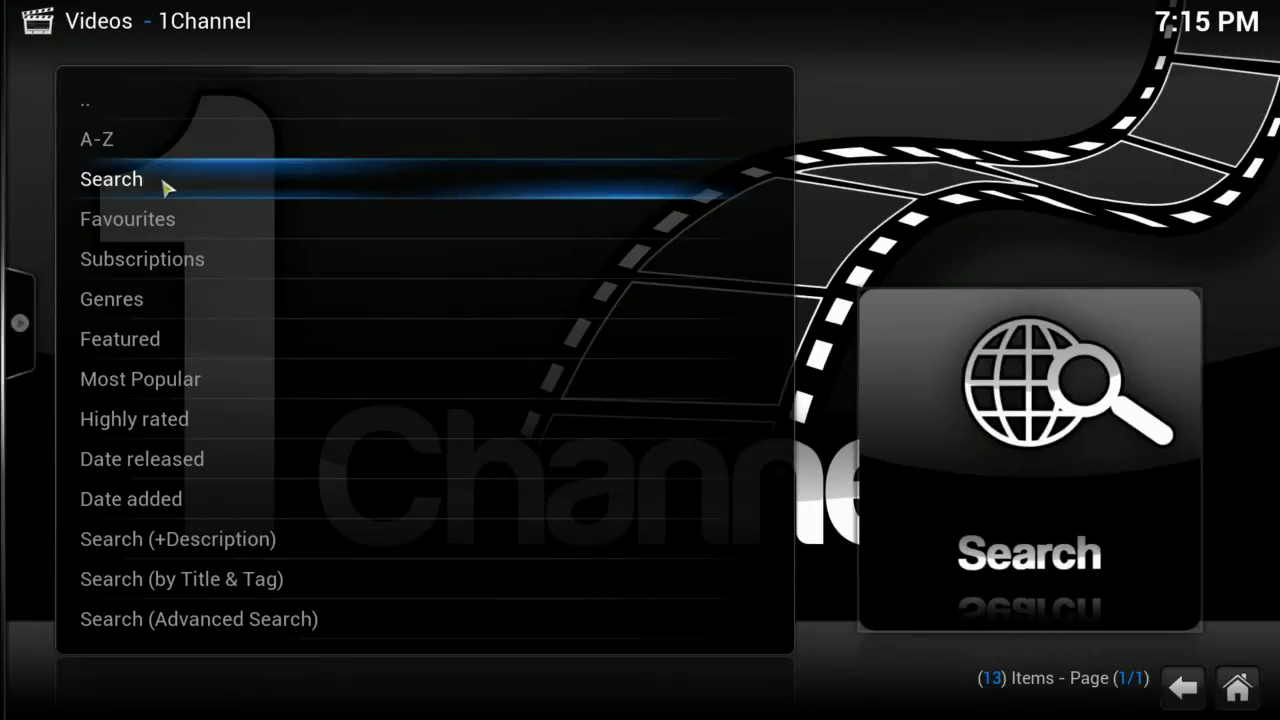
key(BackSpace)
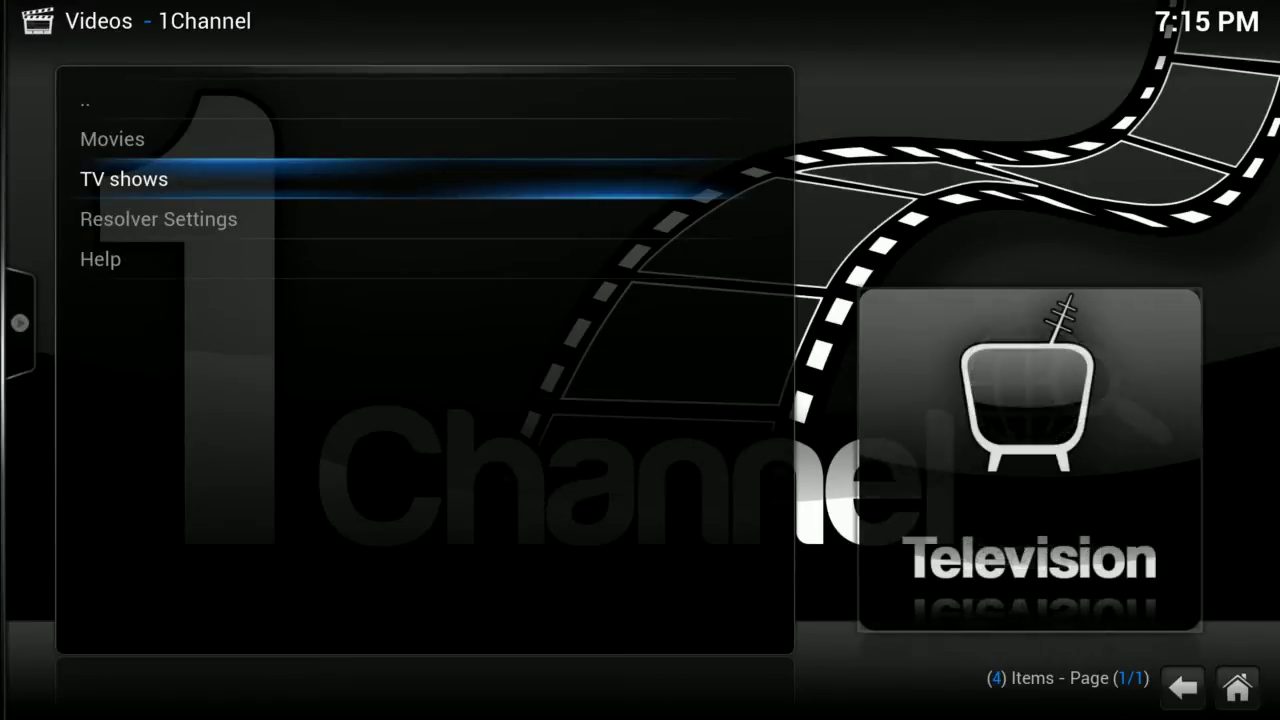
Step: Open the Movies section of the 1Channel add-on and search it for "the shining"
click(142, 141)
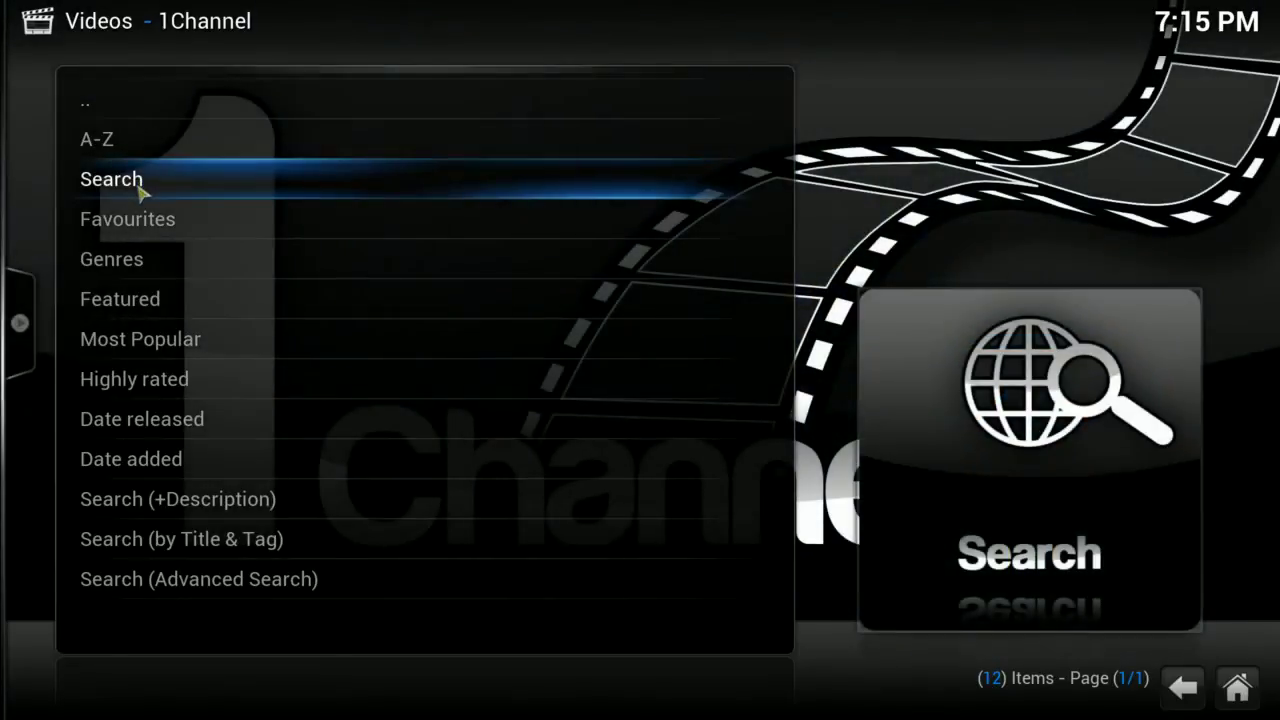
click(139, 186)
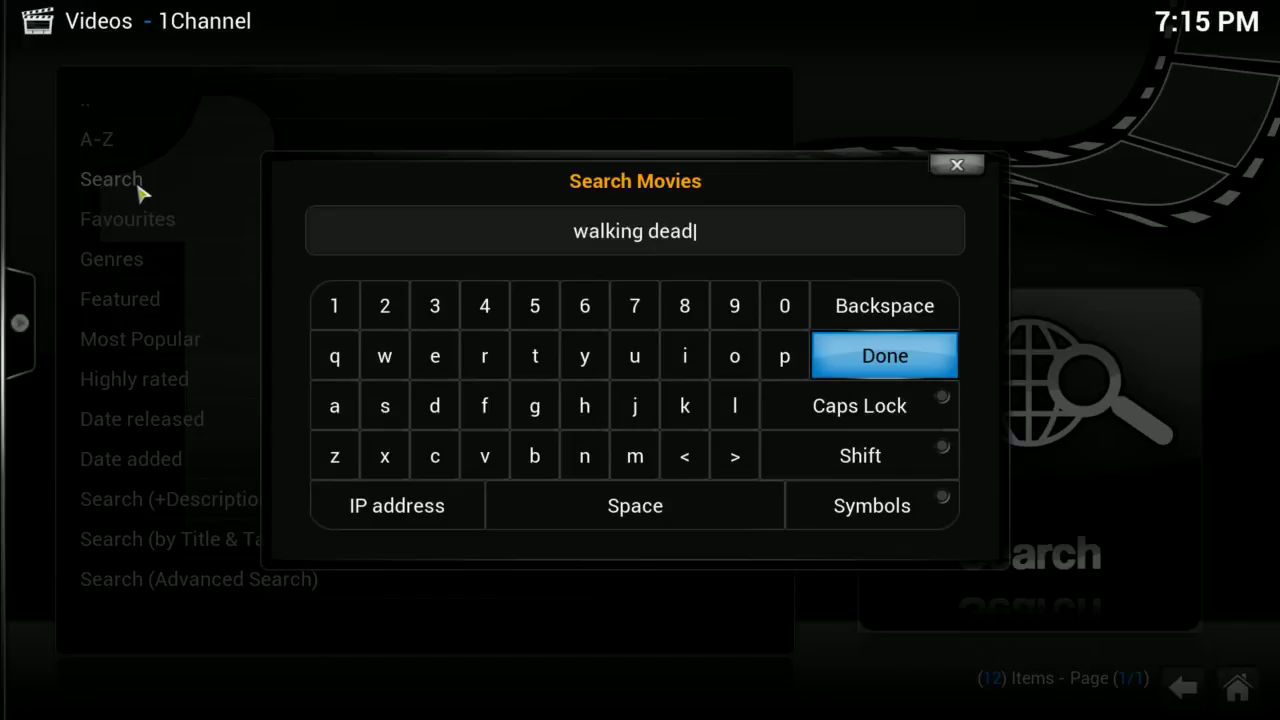
key(BackSpace)
key(BackSpace)
key(BackSpace)
key(BackSpace)
key(BackSpace)
key(BackSpace)
key(BackSpace)
key(BackSpace)
key(BackSpace)
key(BackSpace)
key(BackSpace)
key(BackSpace)
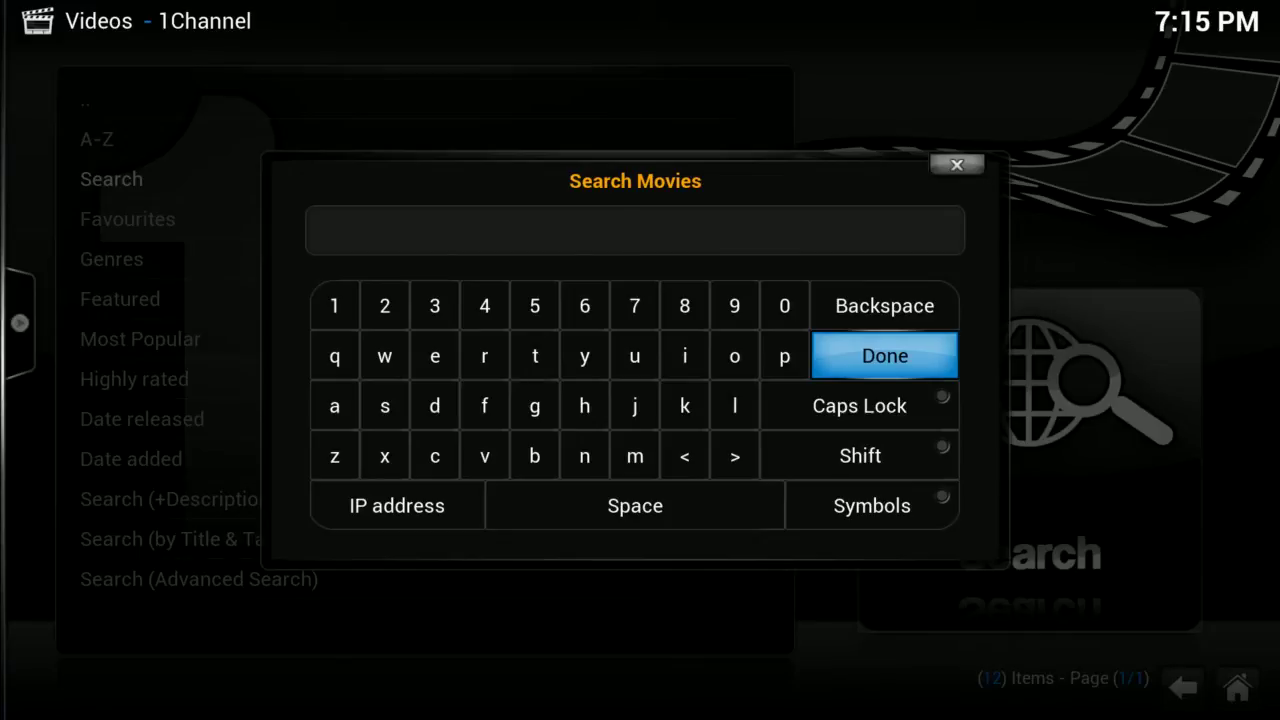
text(the shining)
key(Return)
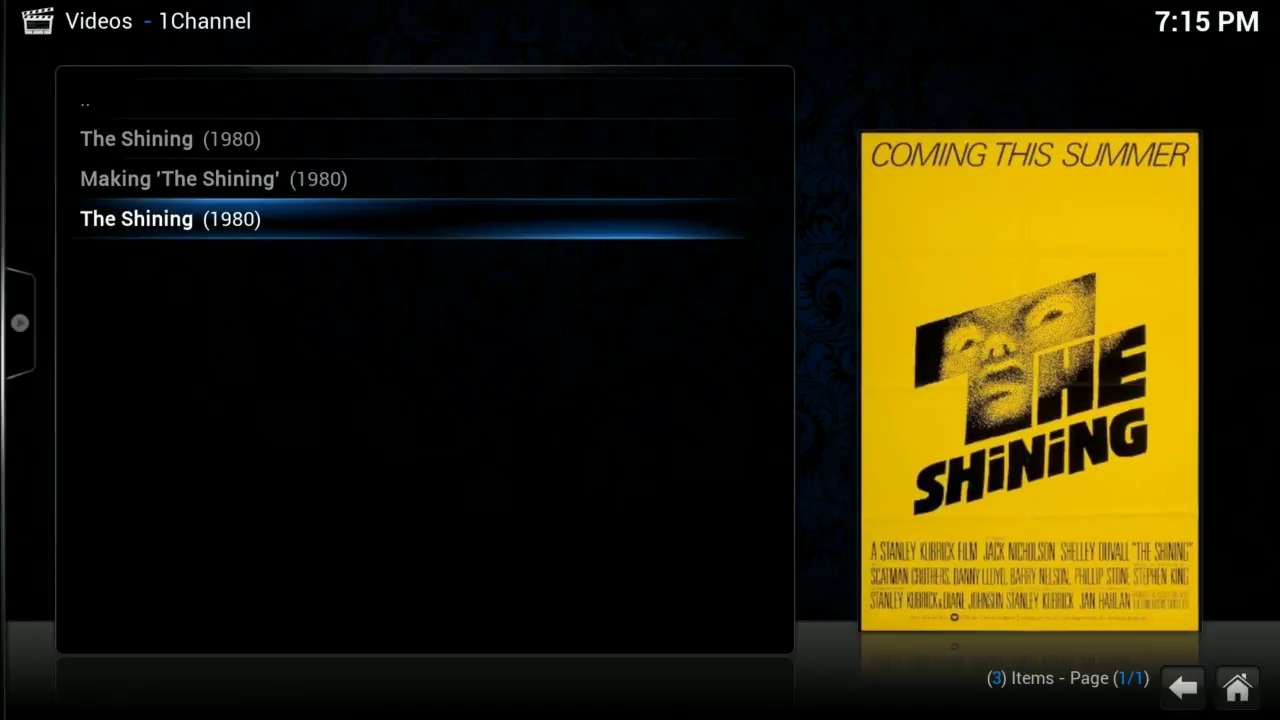
Step: Return to the home screen and exit XBMC
click(1236, 690)
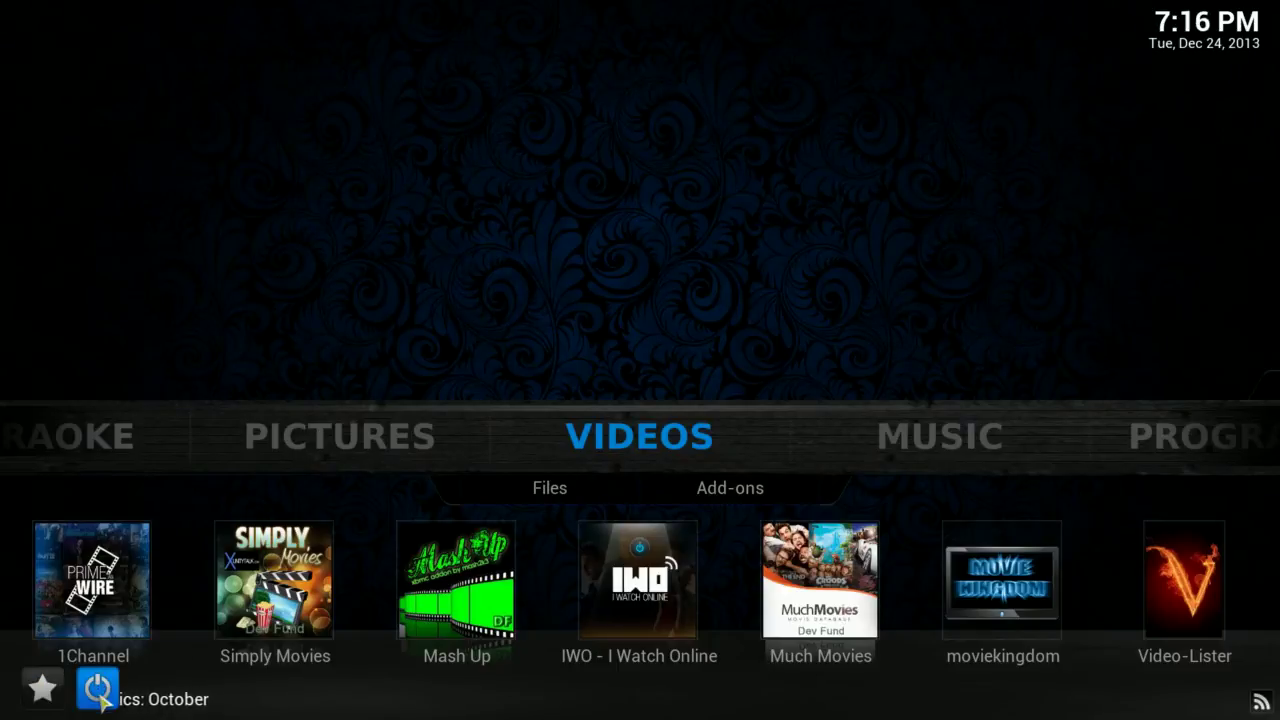
click(97, 690)
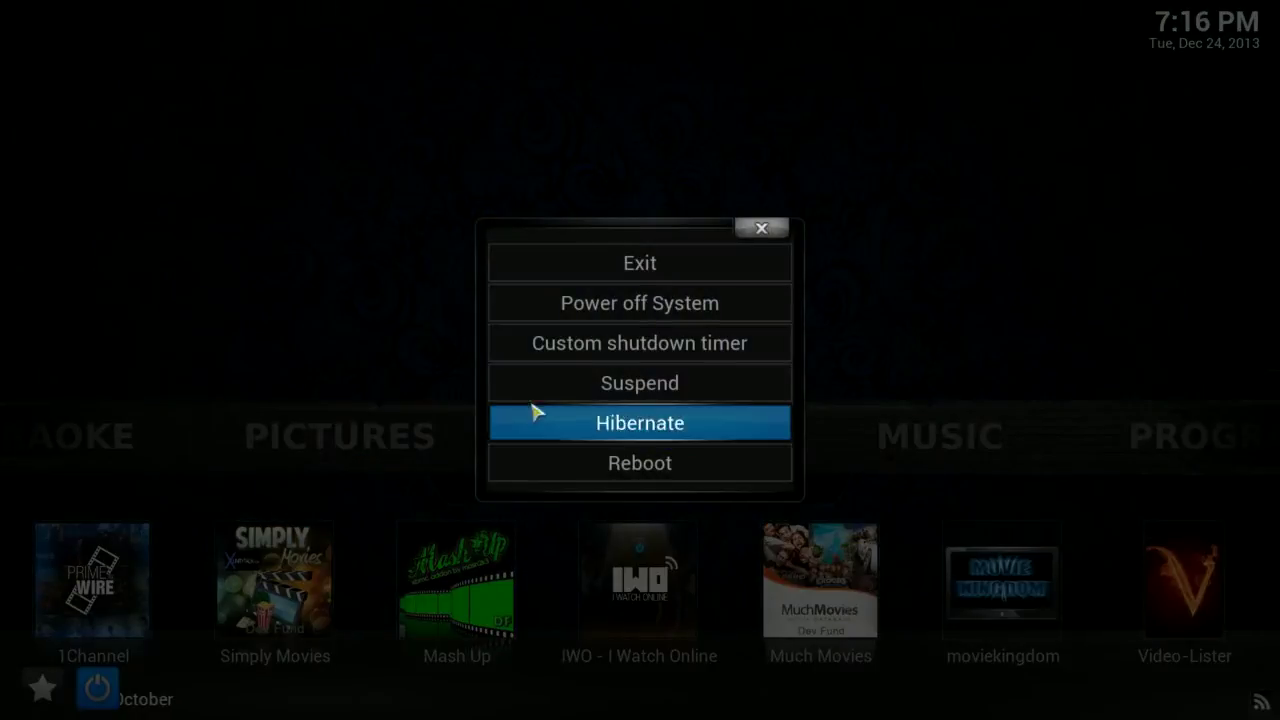
click(660, 264)
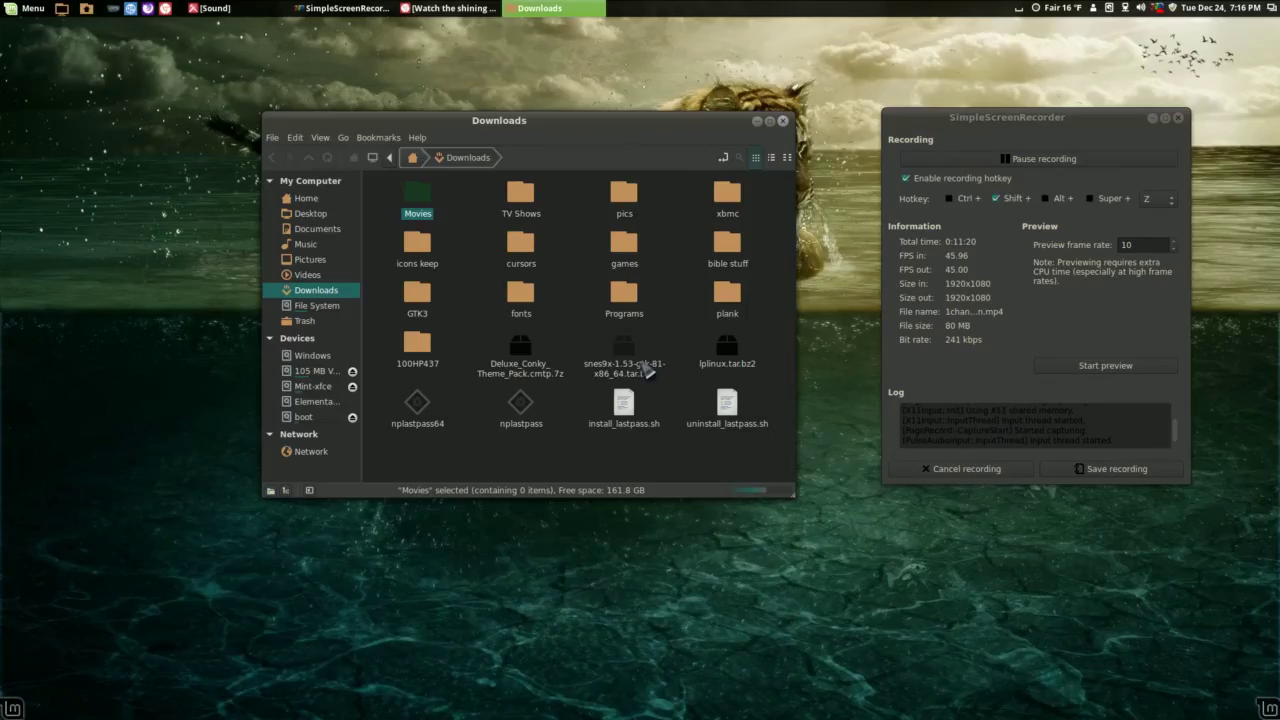
Step: Switch to the Chrome browser and open primewire.ag in a new tab
click(458, 10)
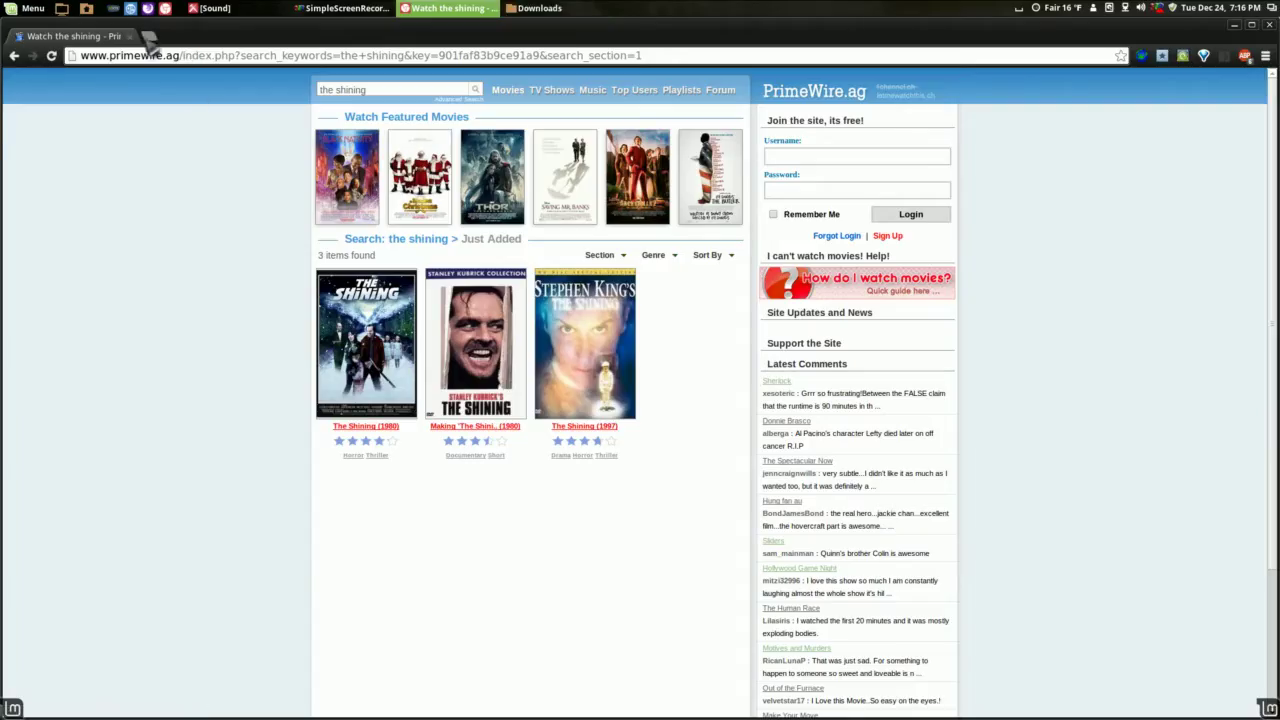
click(149, 36)
text(primewir)
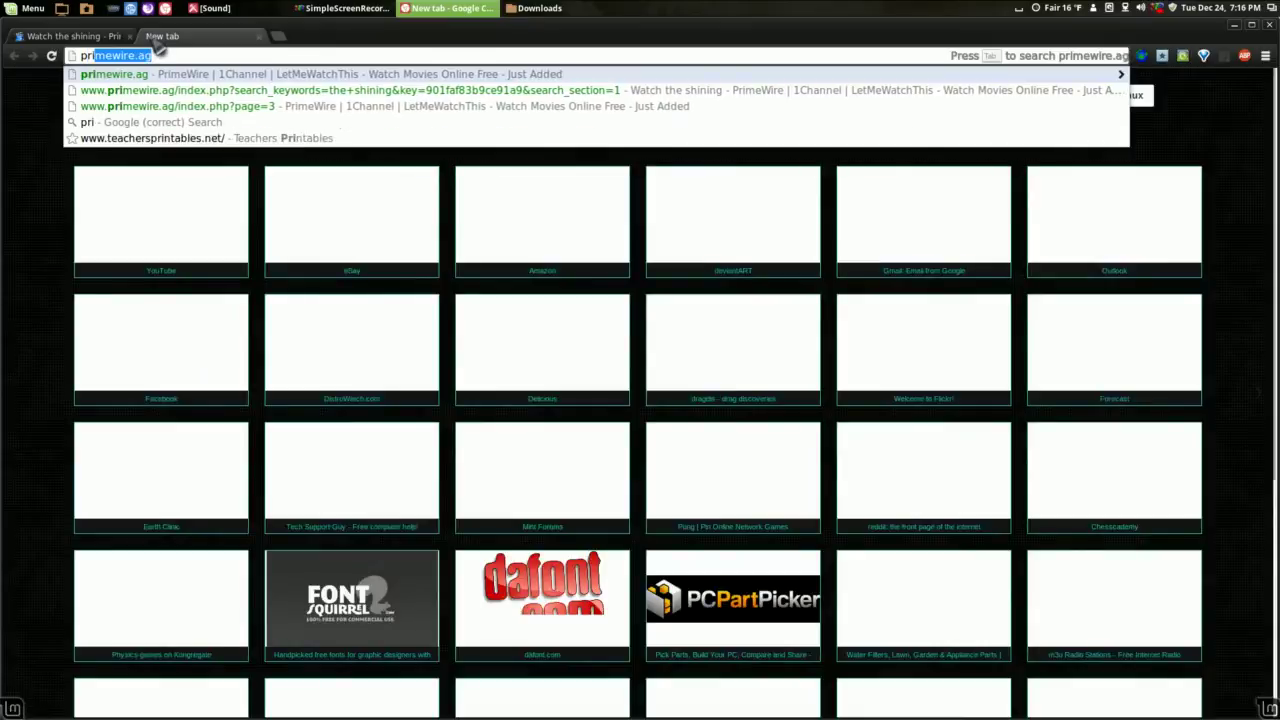
text(e.)
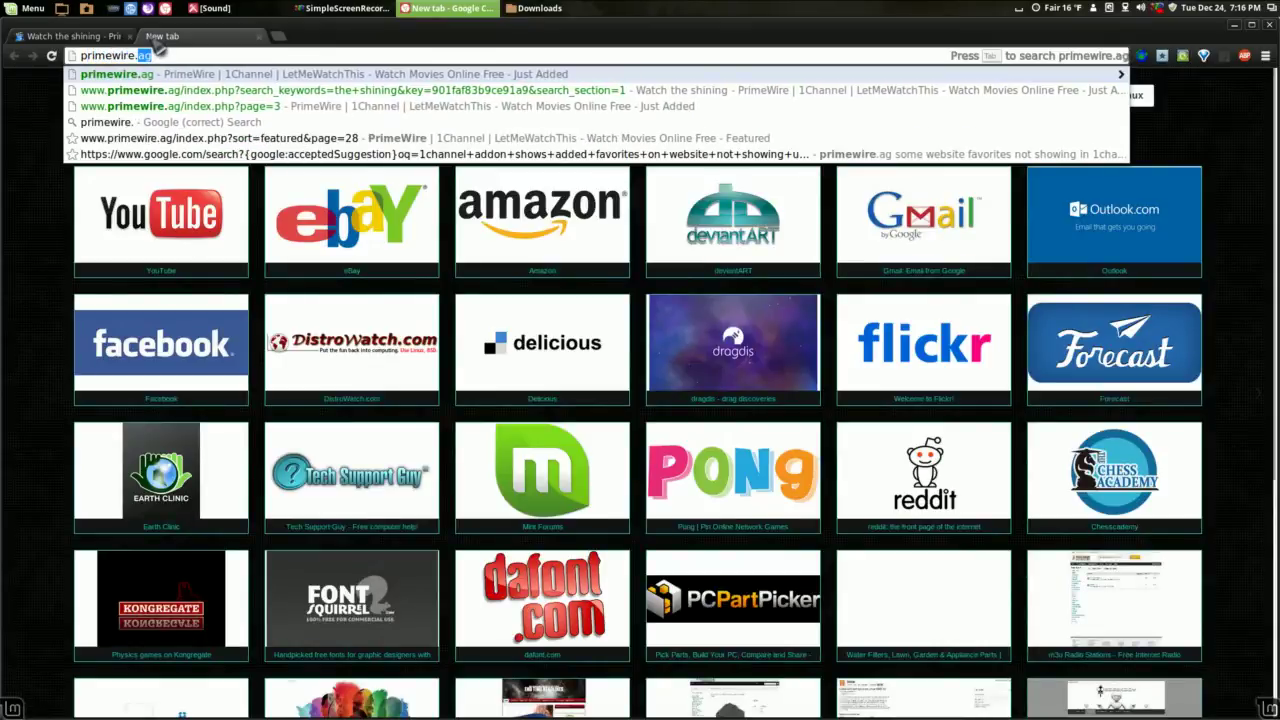
text(ag)
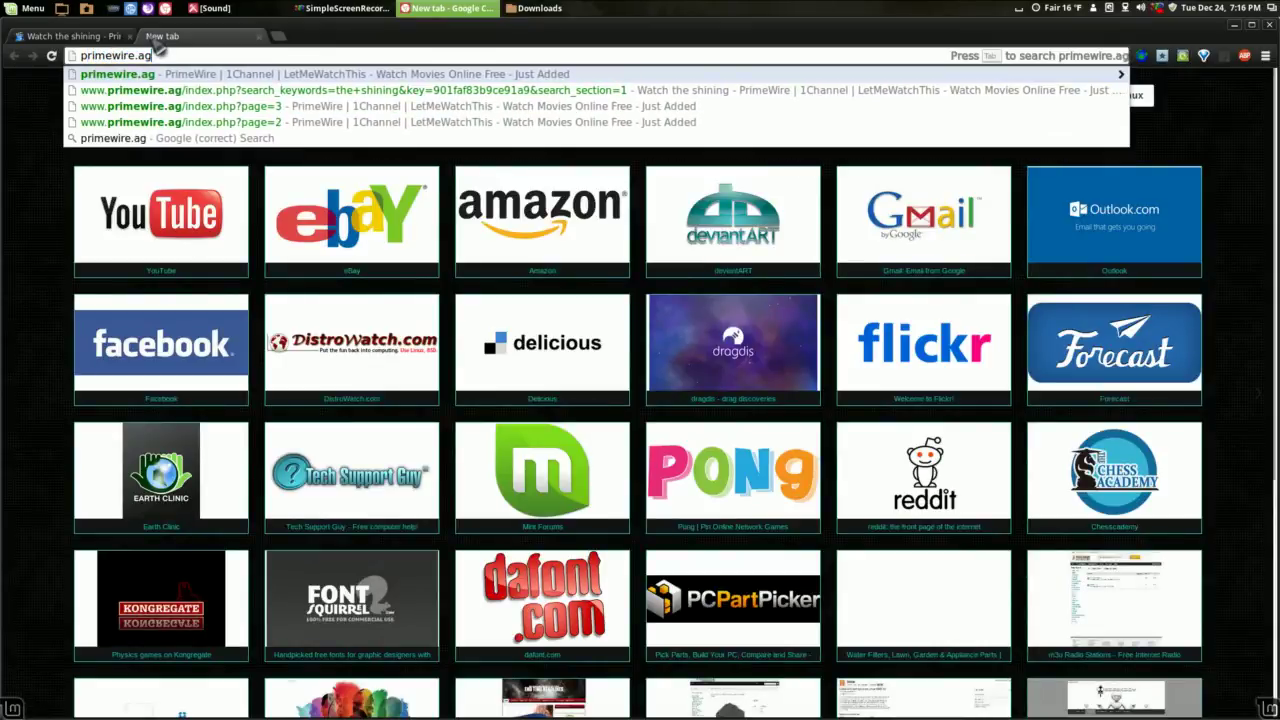
key(Return)
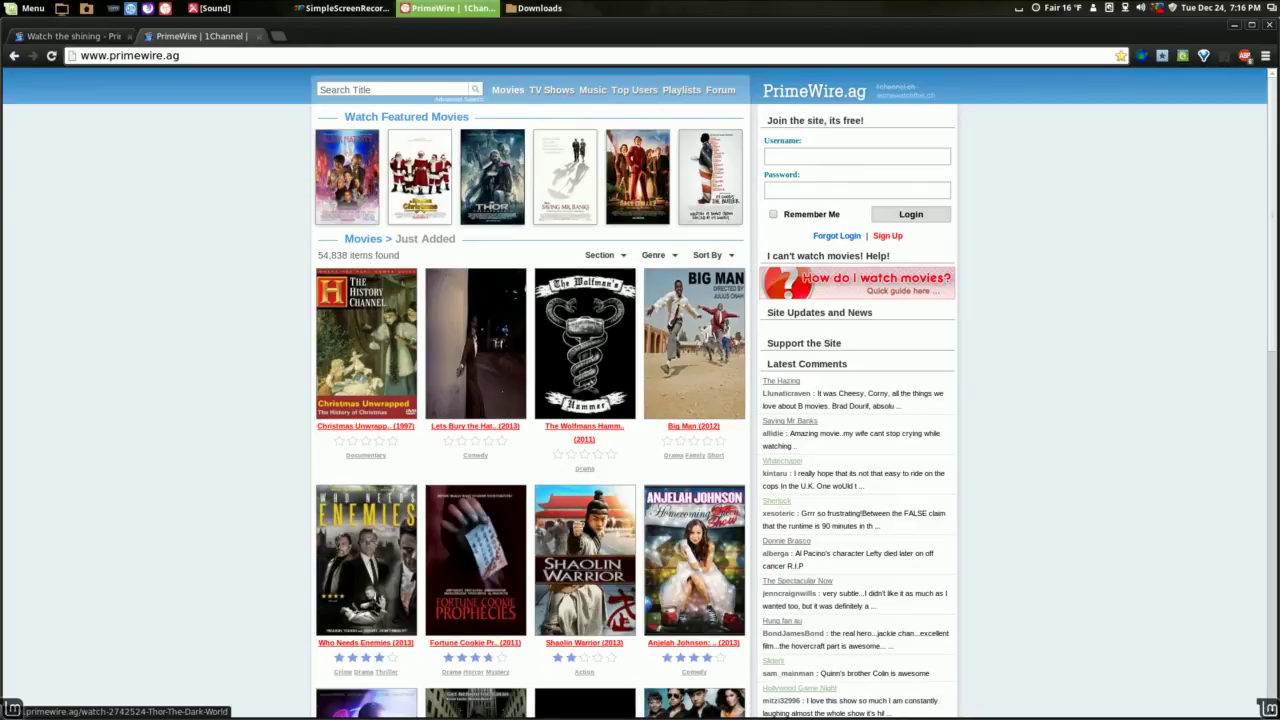
Step: Search the PrimeWire site for "the shining"
click(394, 90)
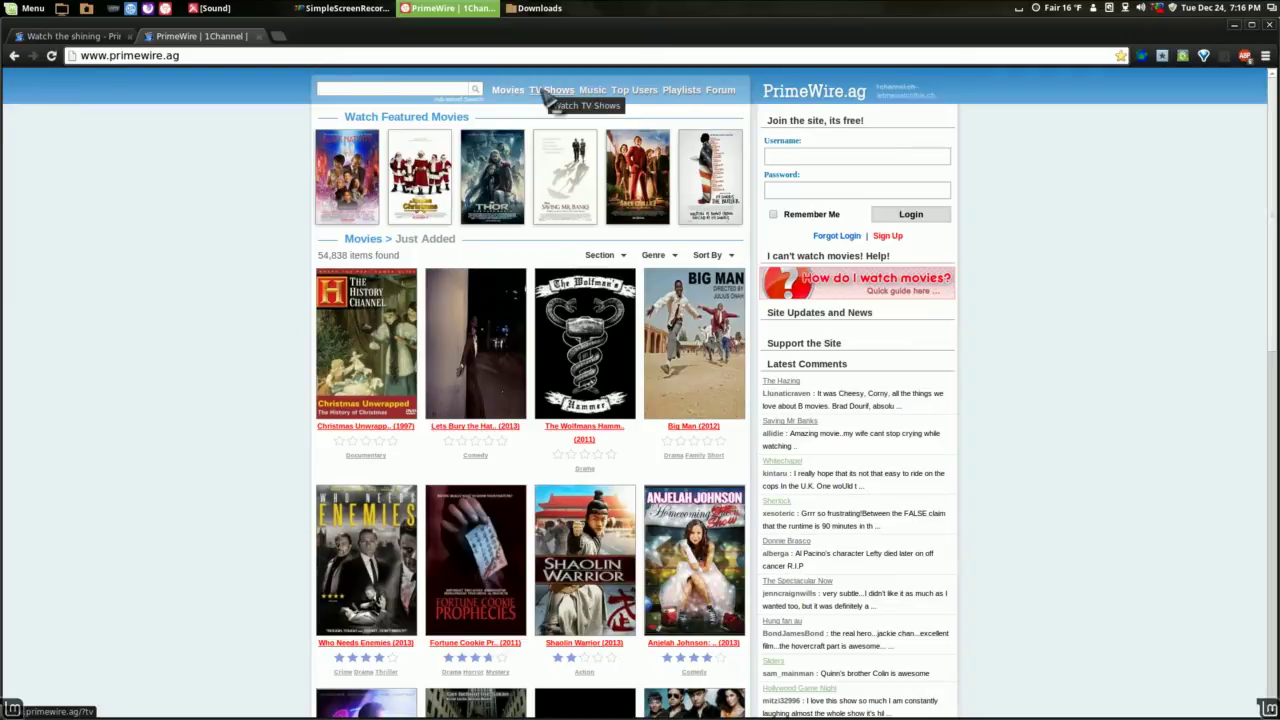
click(337, 90)
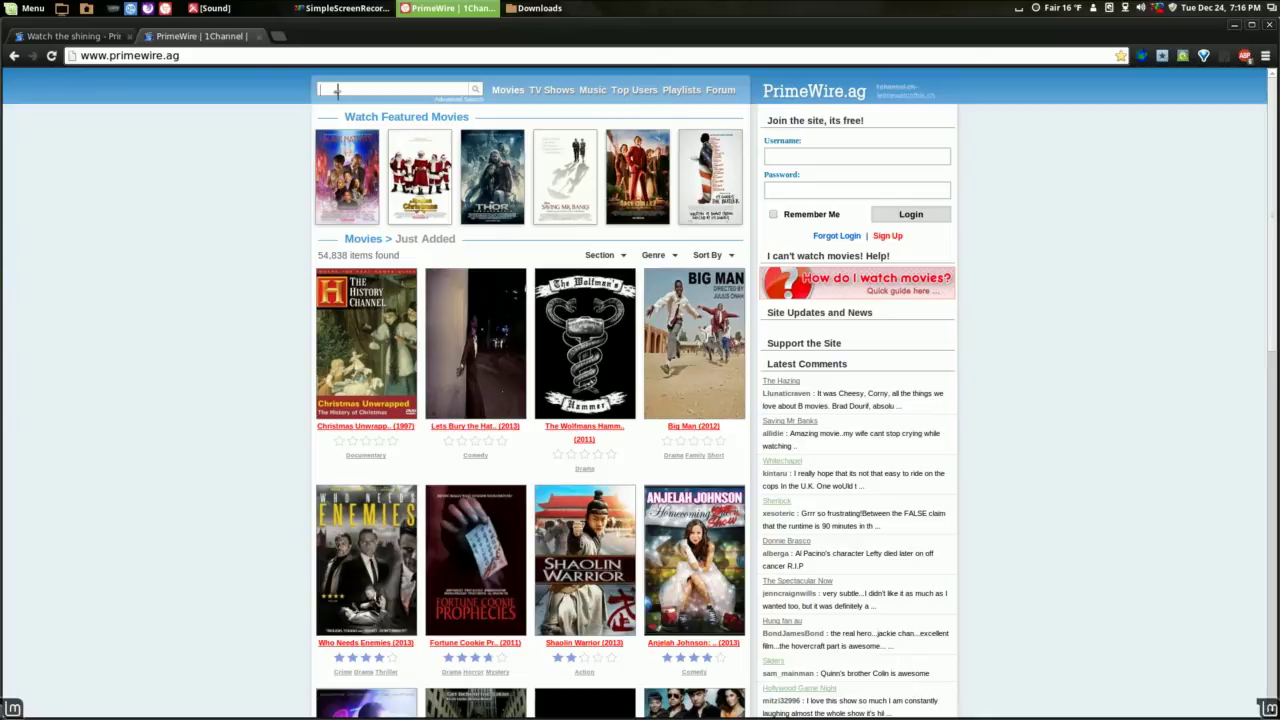
text(the shining)
key(Return)
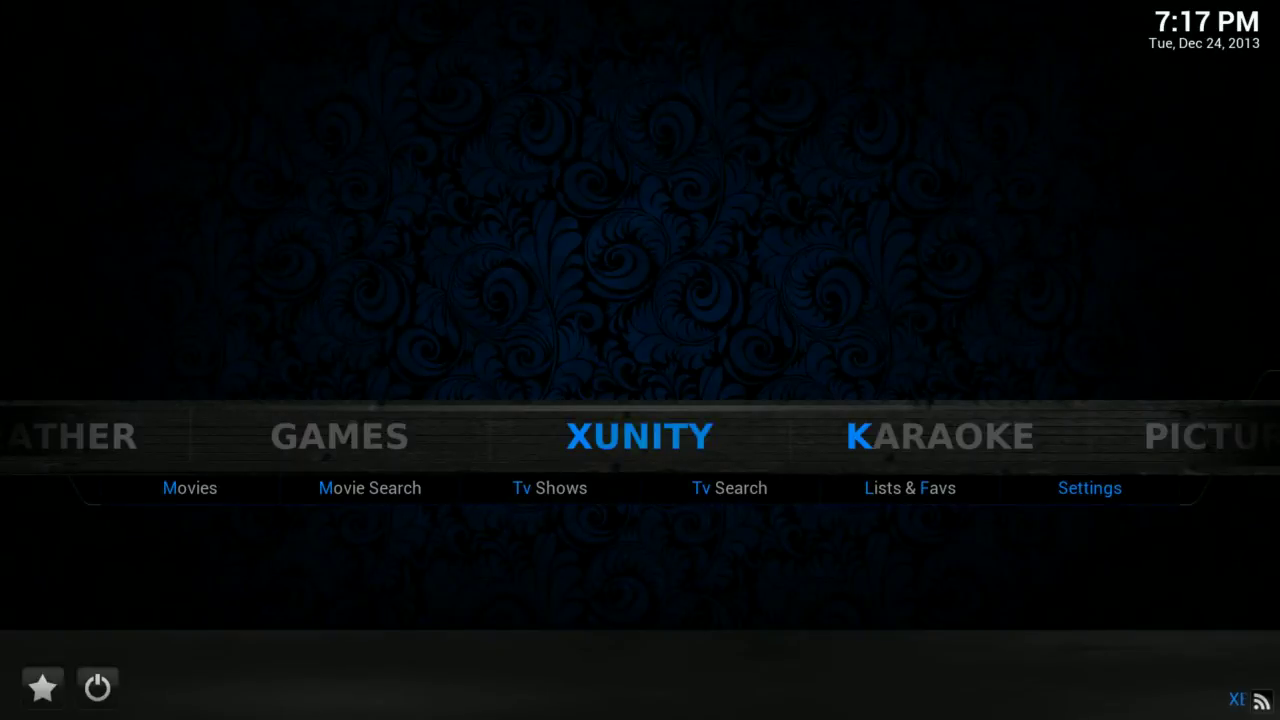
Step: Back in XBMC, open 1Channel's Movies section from Videos and repeat the search for "the shining"
mouse_move(828, 438)
key(Right)
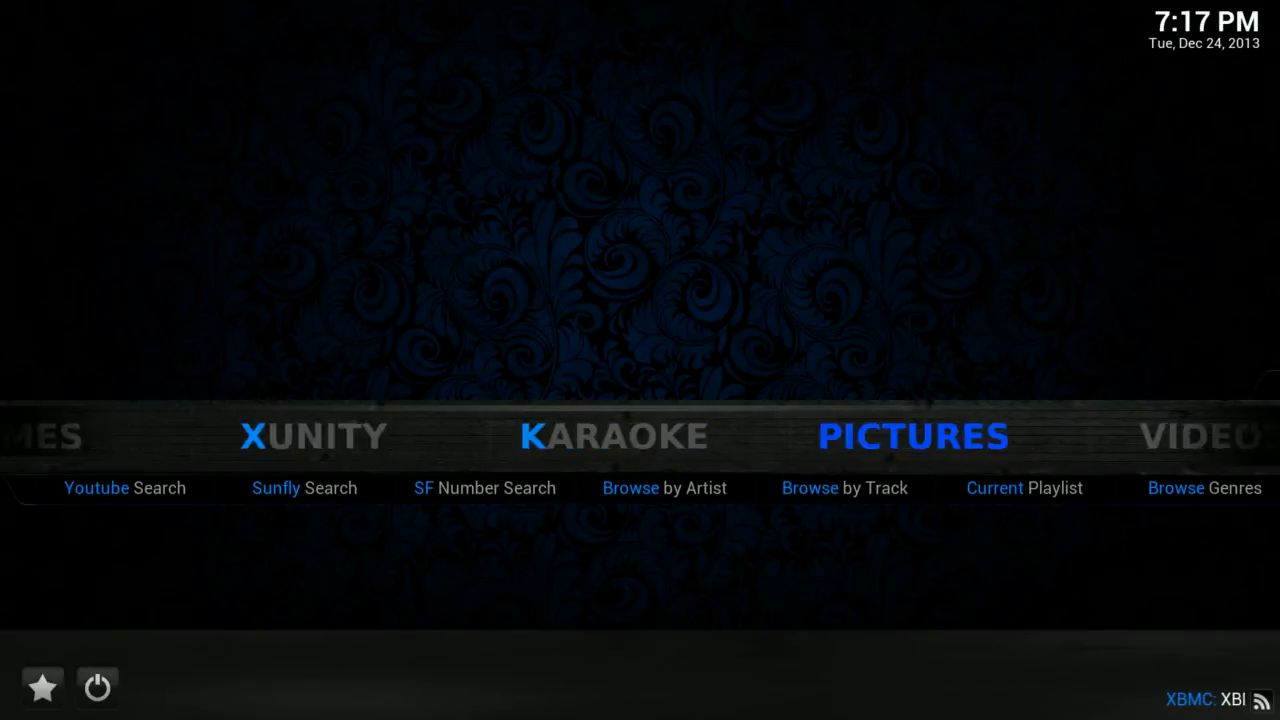
key(Right)
key(Down)
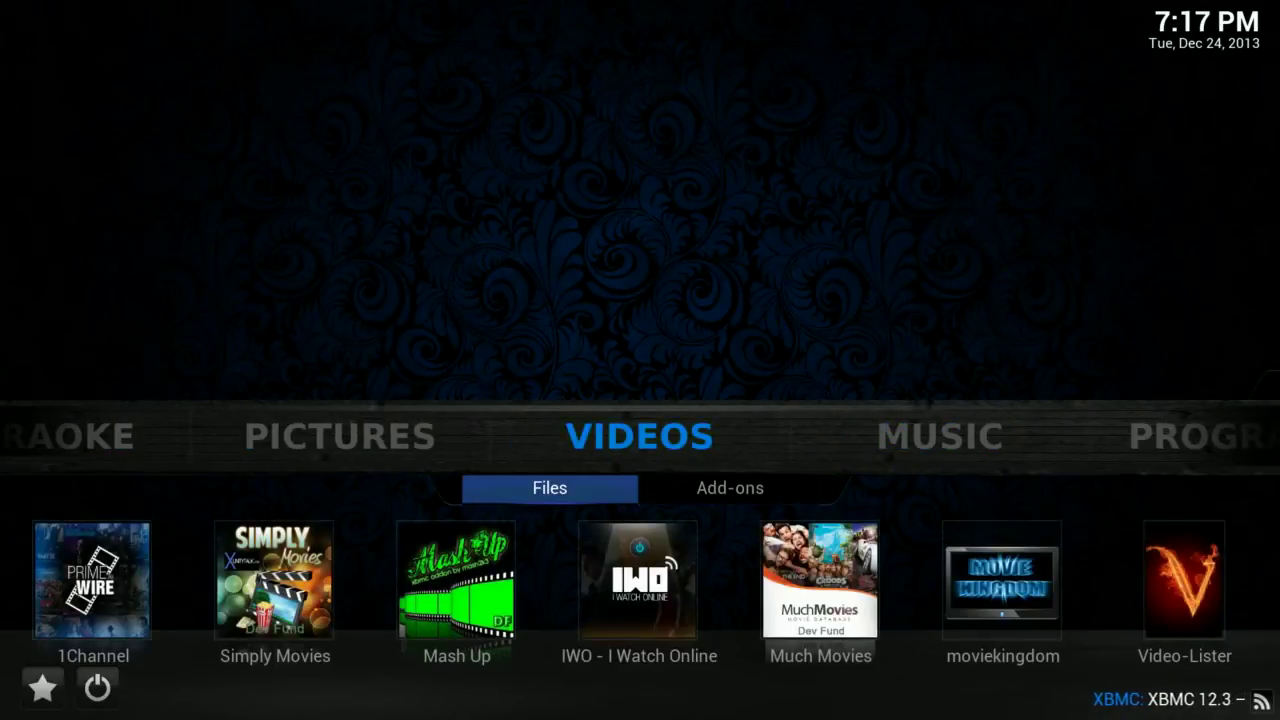
key(Up)
key(Return)
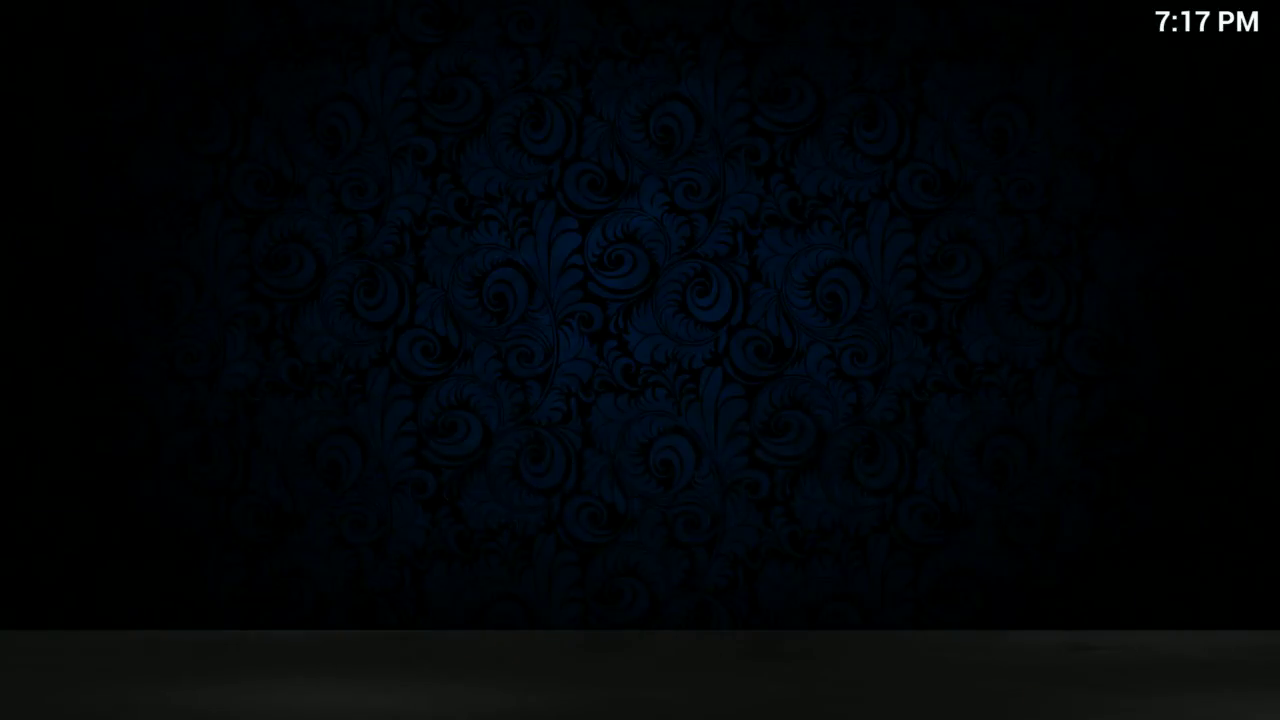
key(Down)
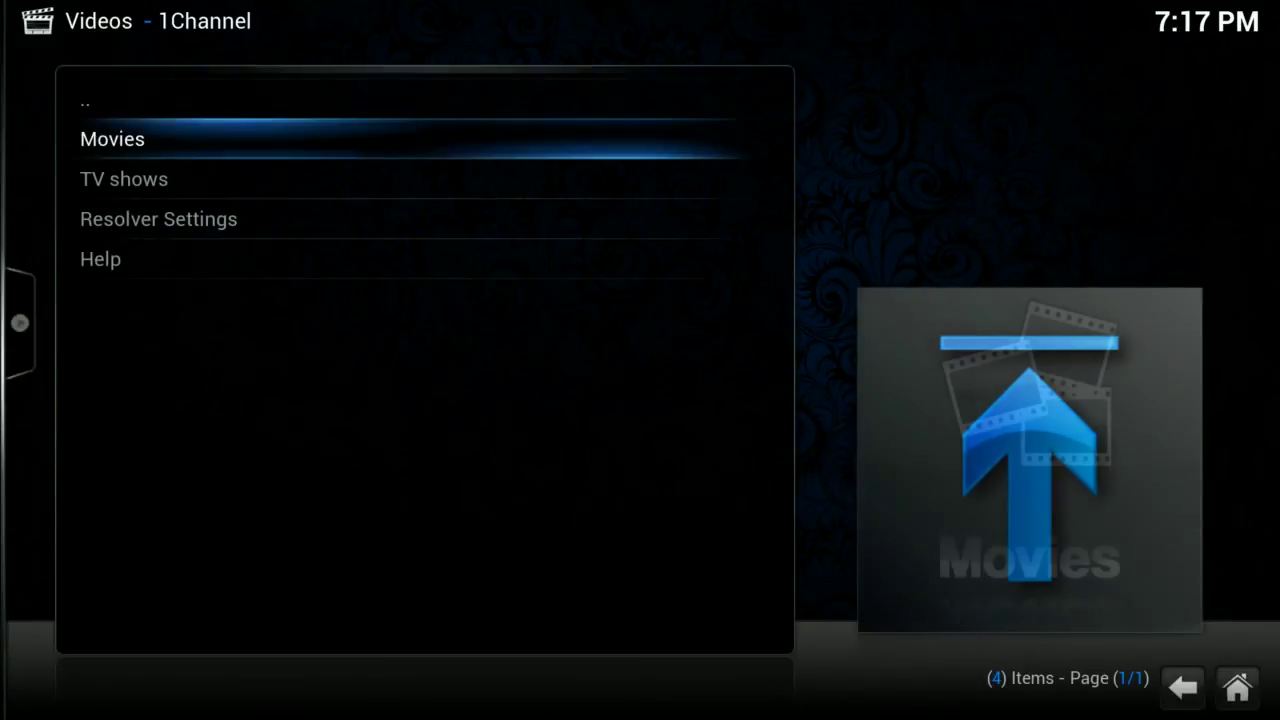
key(Return)
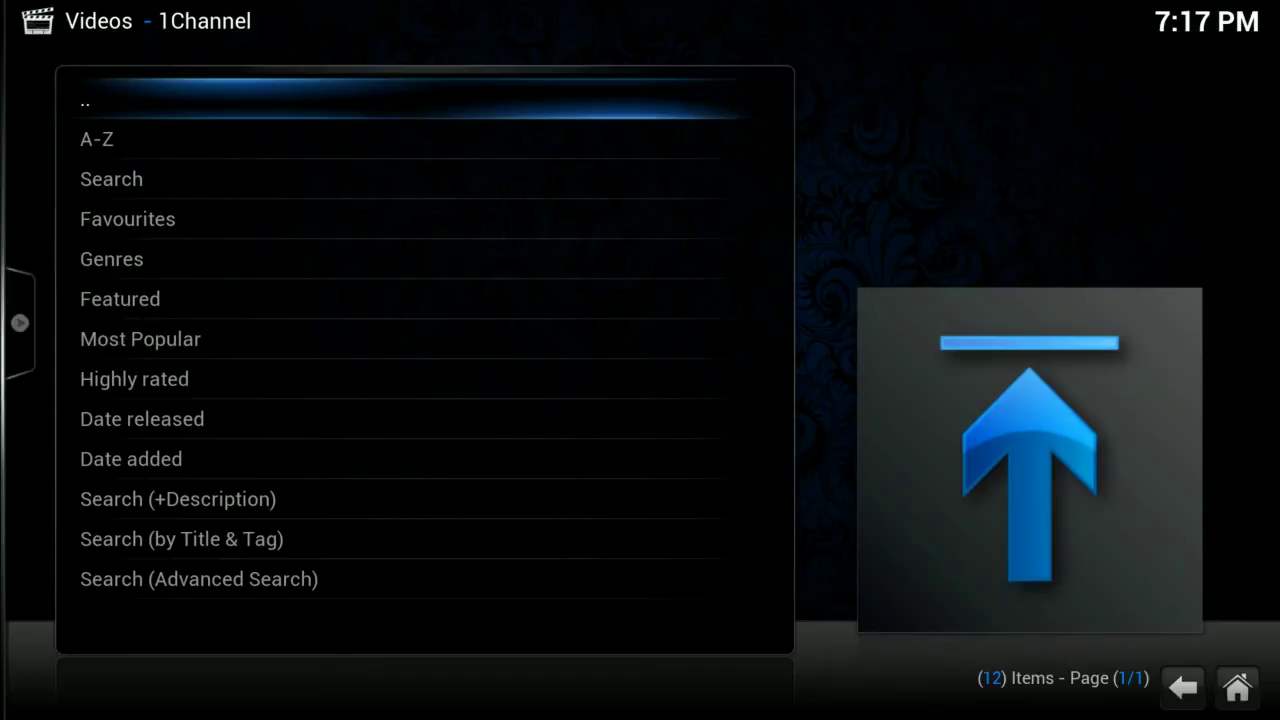
key(Down)
key(Down)
key(Return)
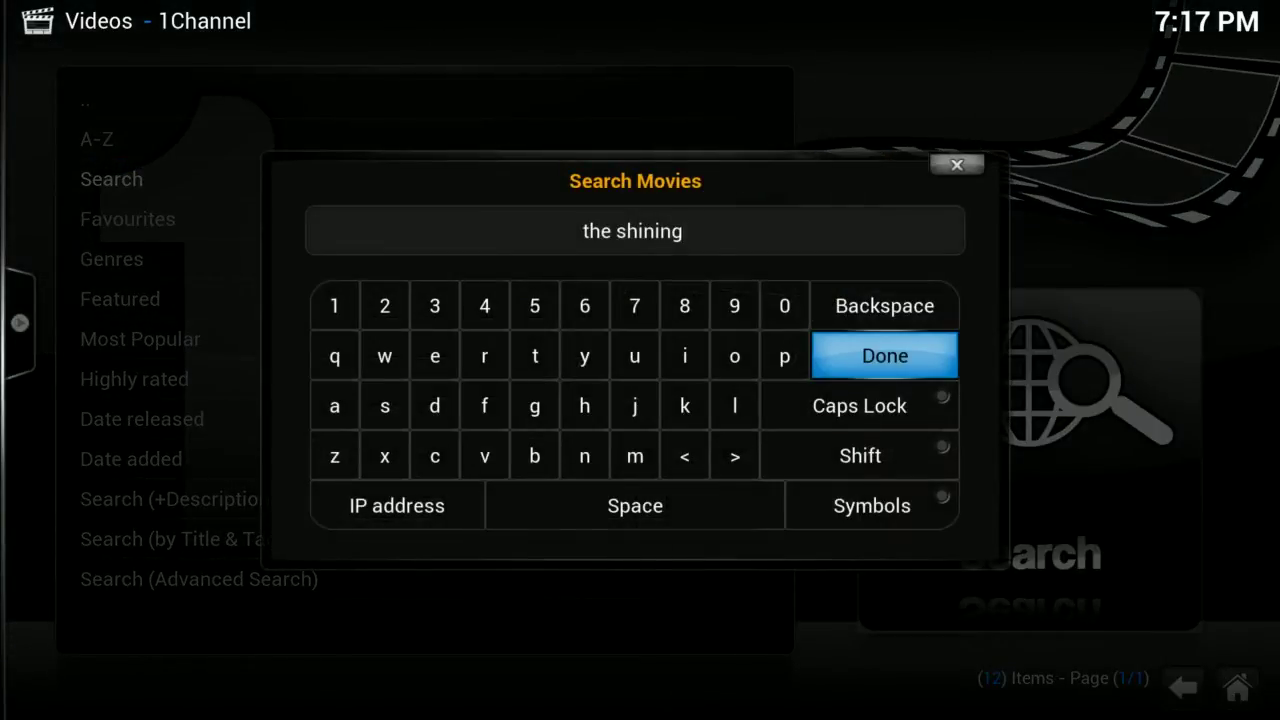
key(Return)
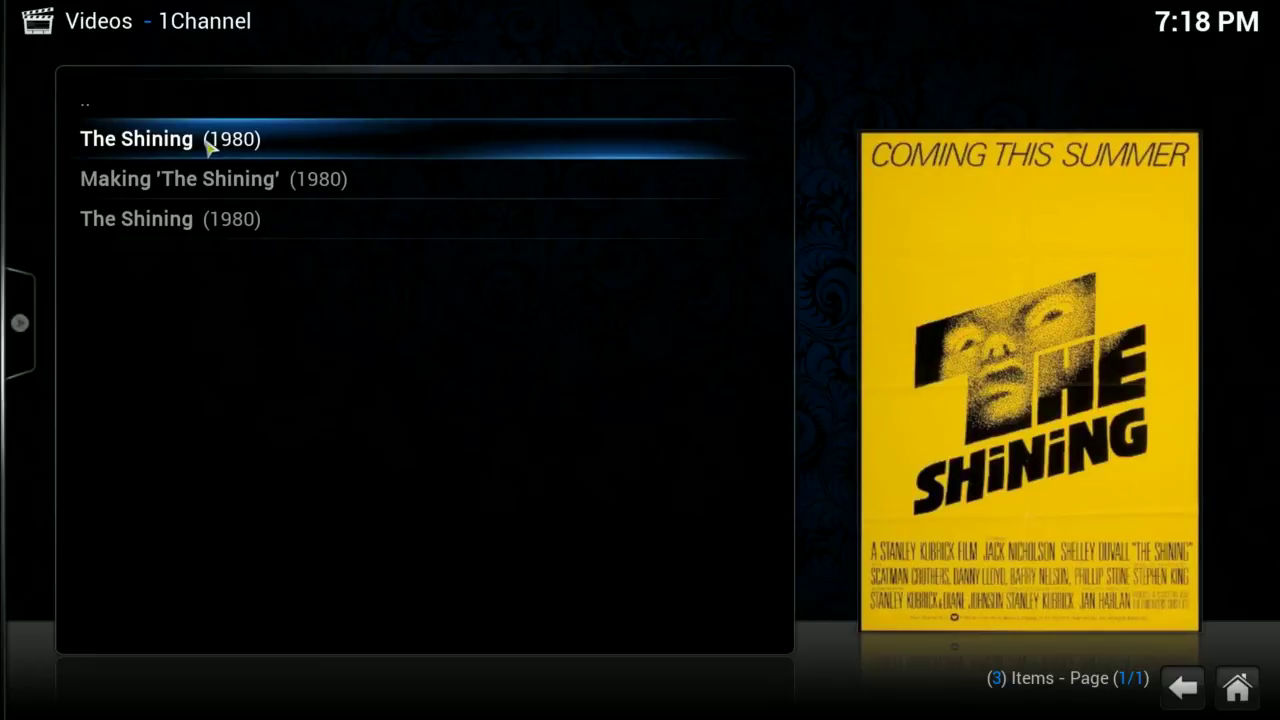
Step: Add the first listed The Shining (1980) to the library and return to the home screen
right_click(210, 146)
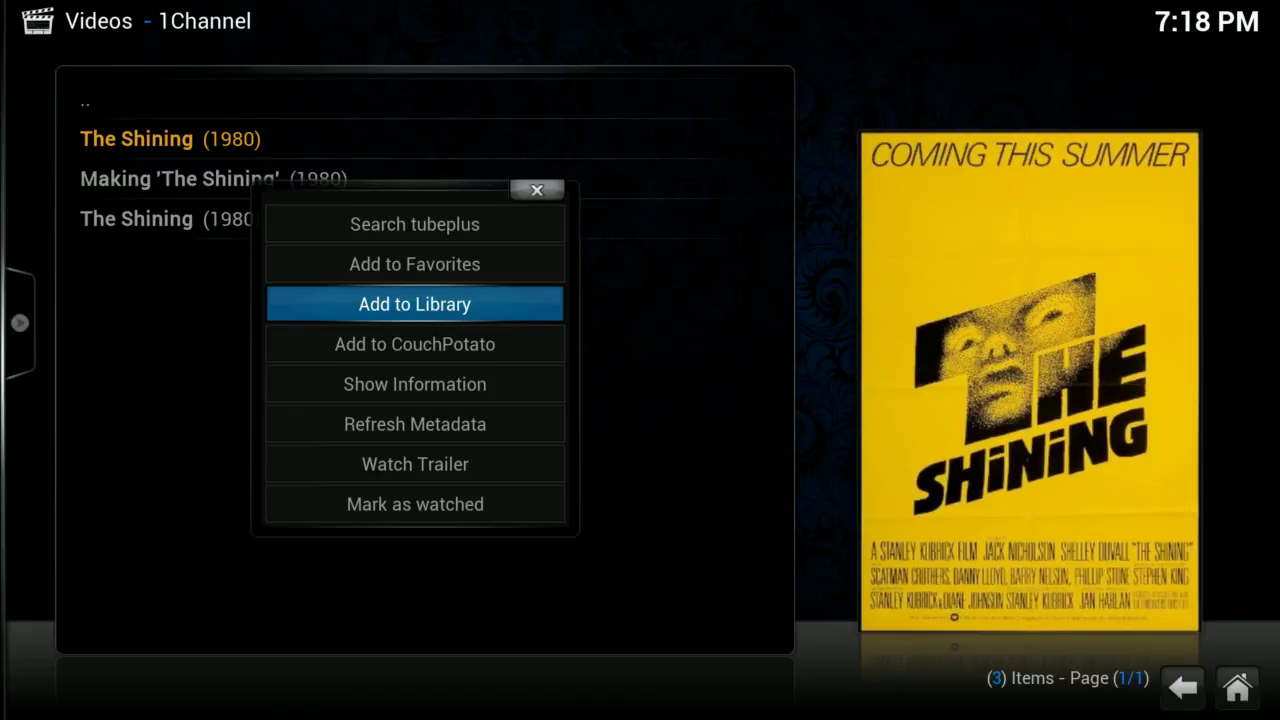
click(428, 308)
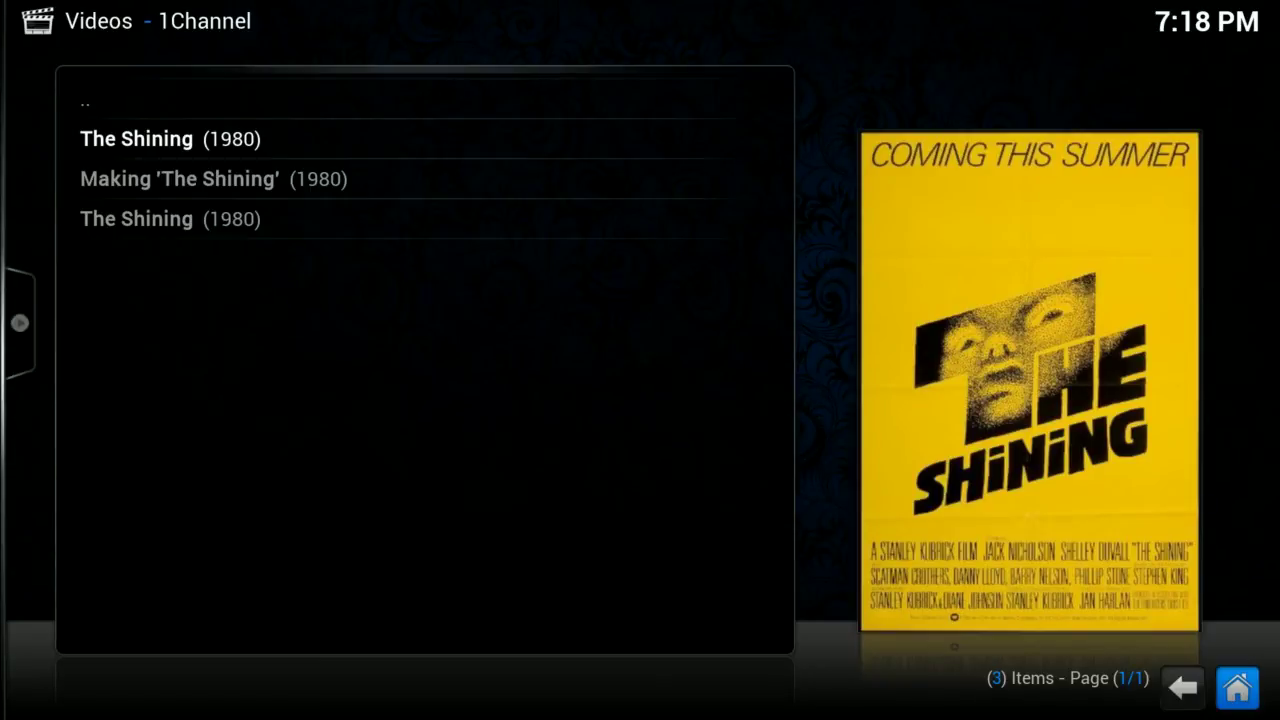
click(1245, 697)
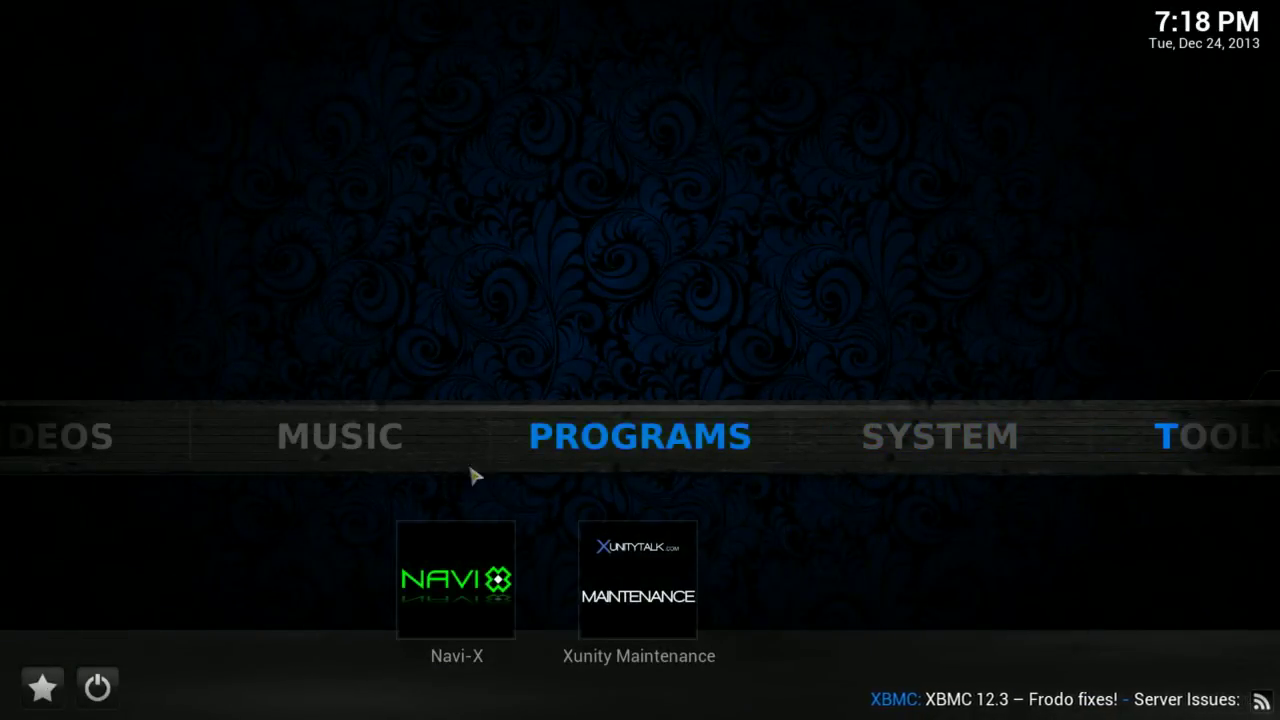
Step: Open Videos, back out of the 1Channel listings to the top level, and enter the Files section
mouse_move(127, 447)
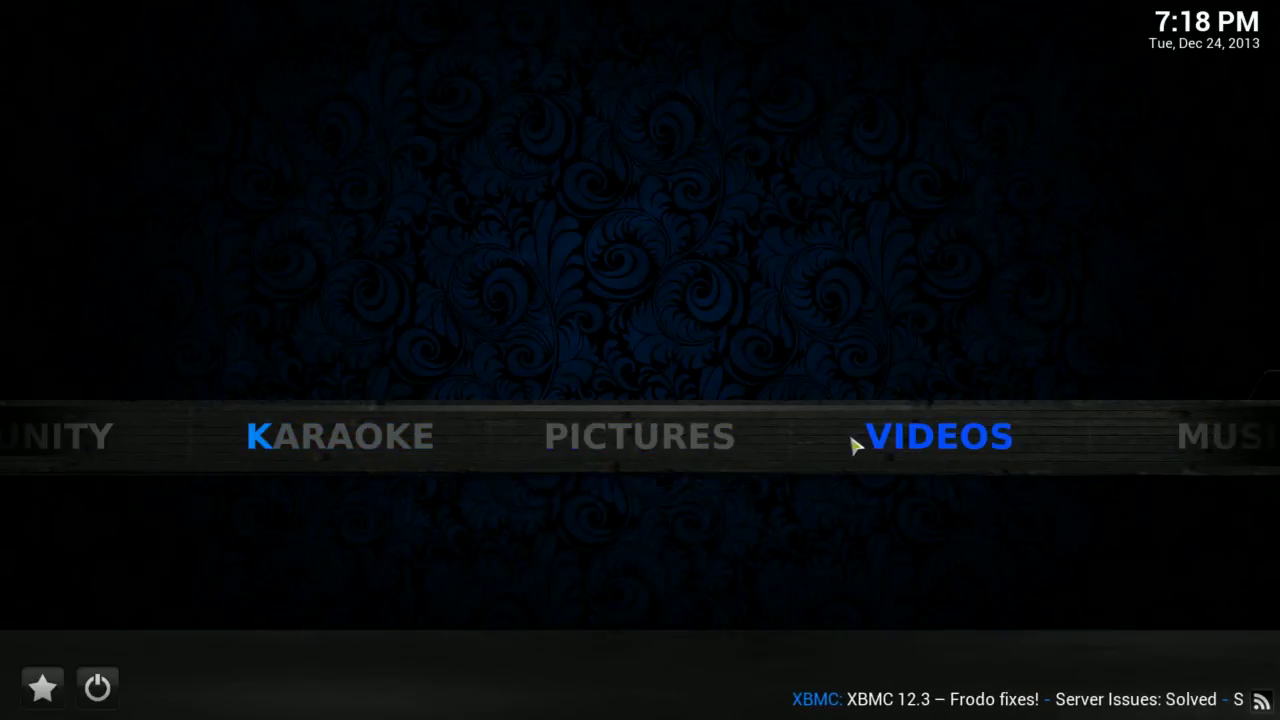
mouse_move(857, 443)
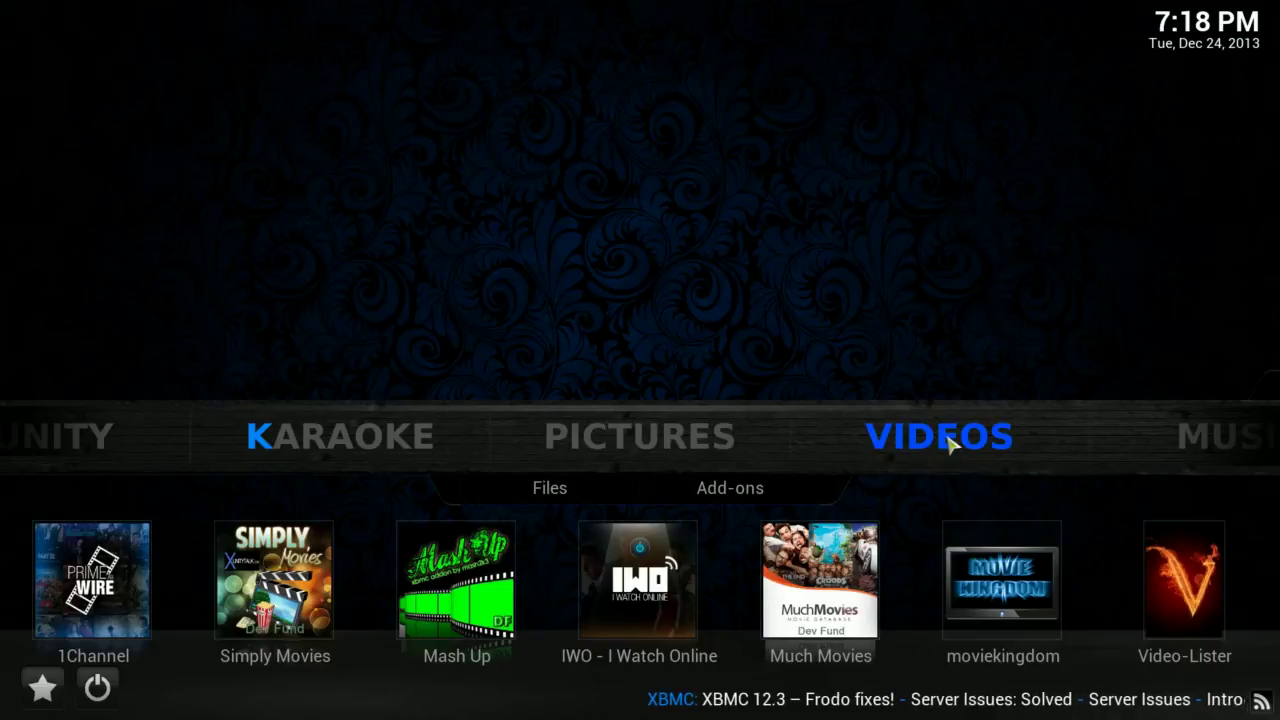
mouse_move(655, 450)
key(Right)
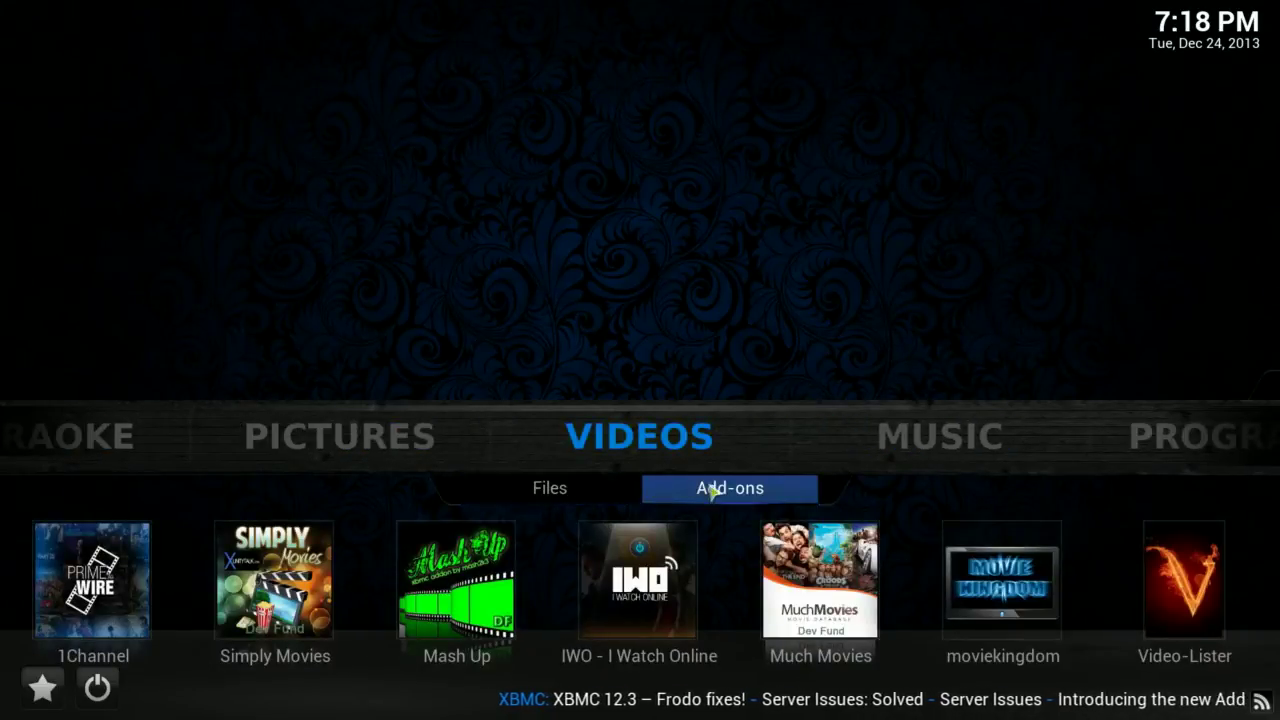
click(598, 490)
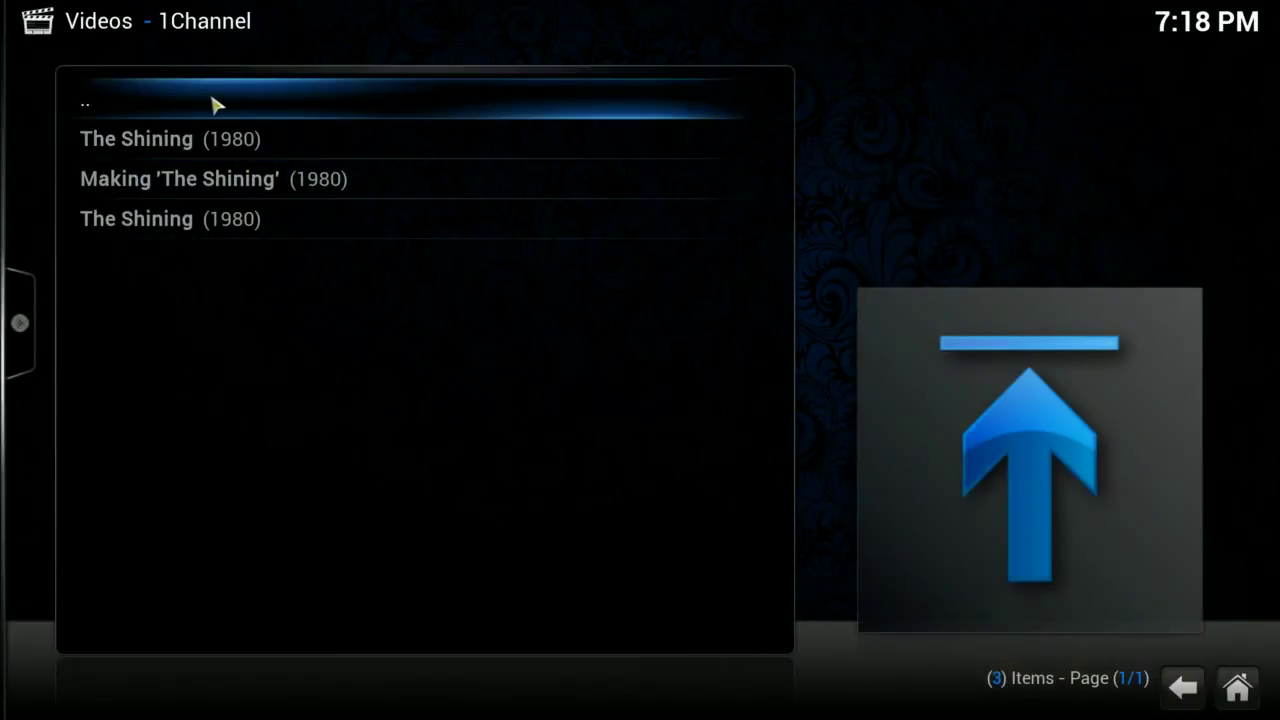
click(214, 102)
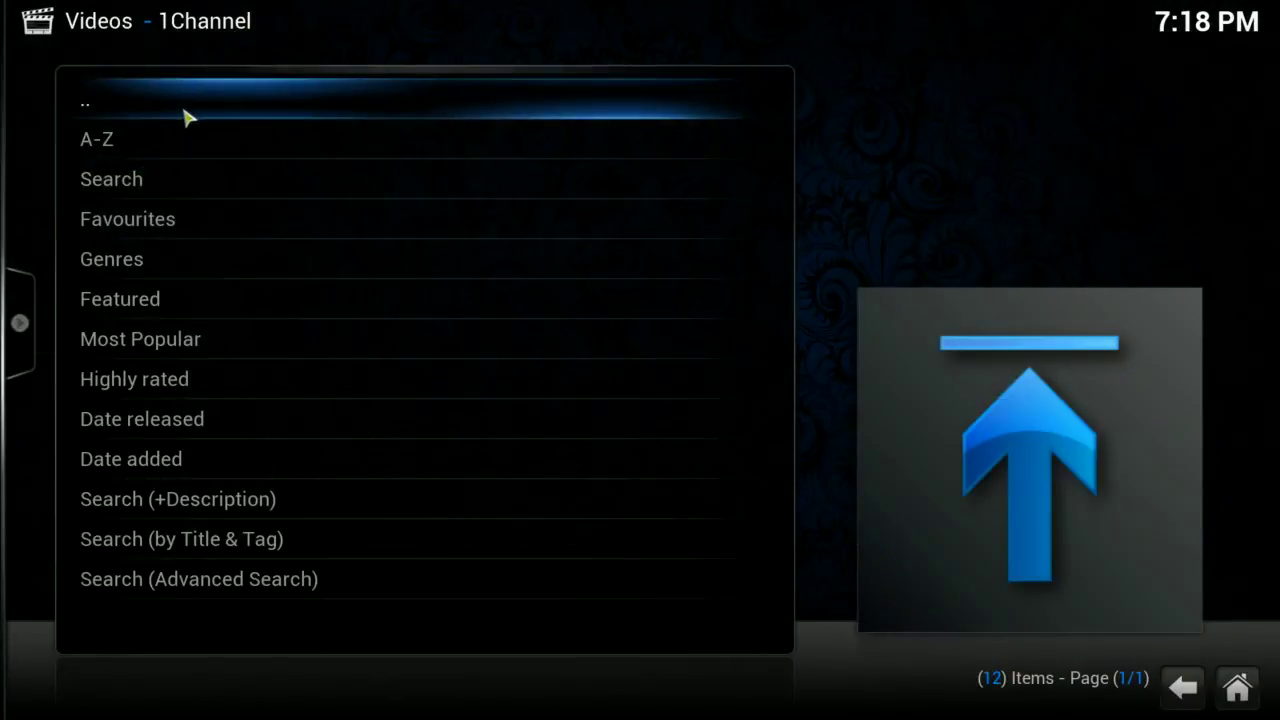
click(186, 118)
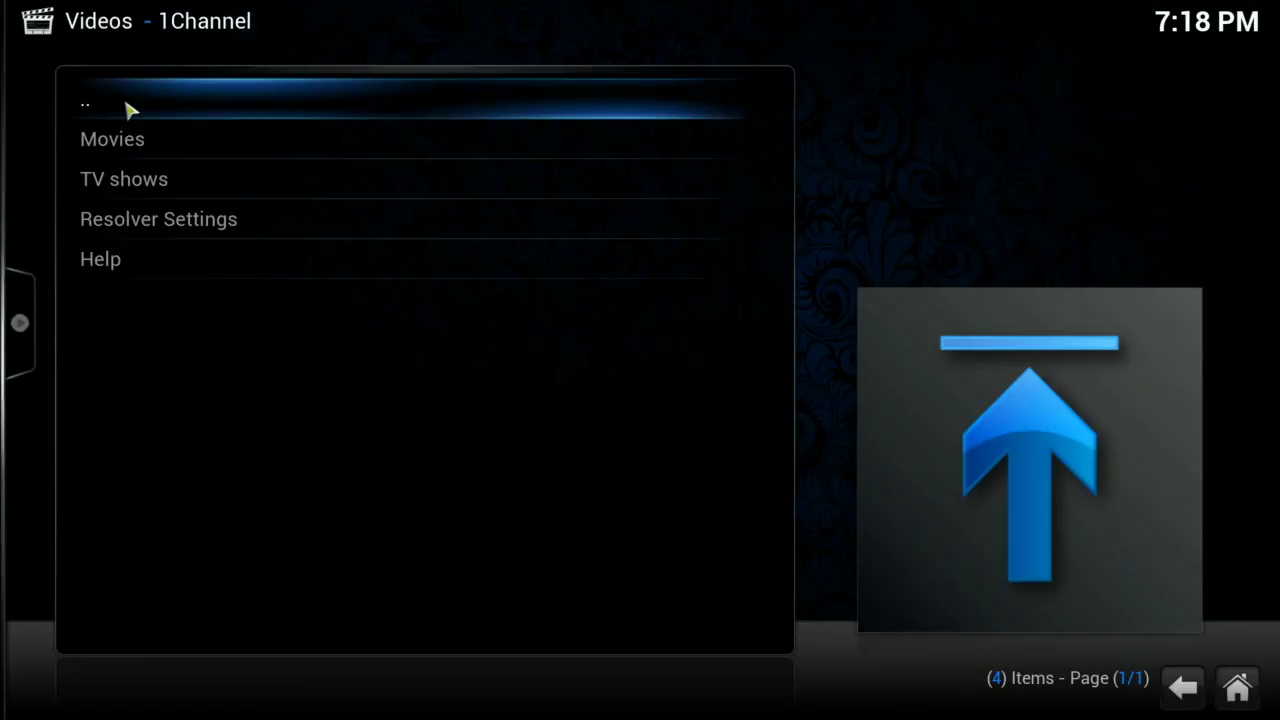
click(130, 108)
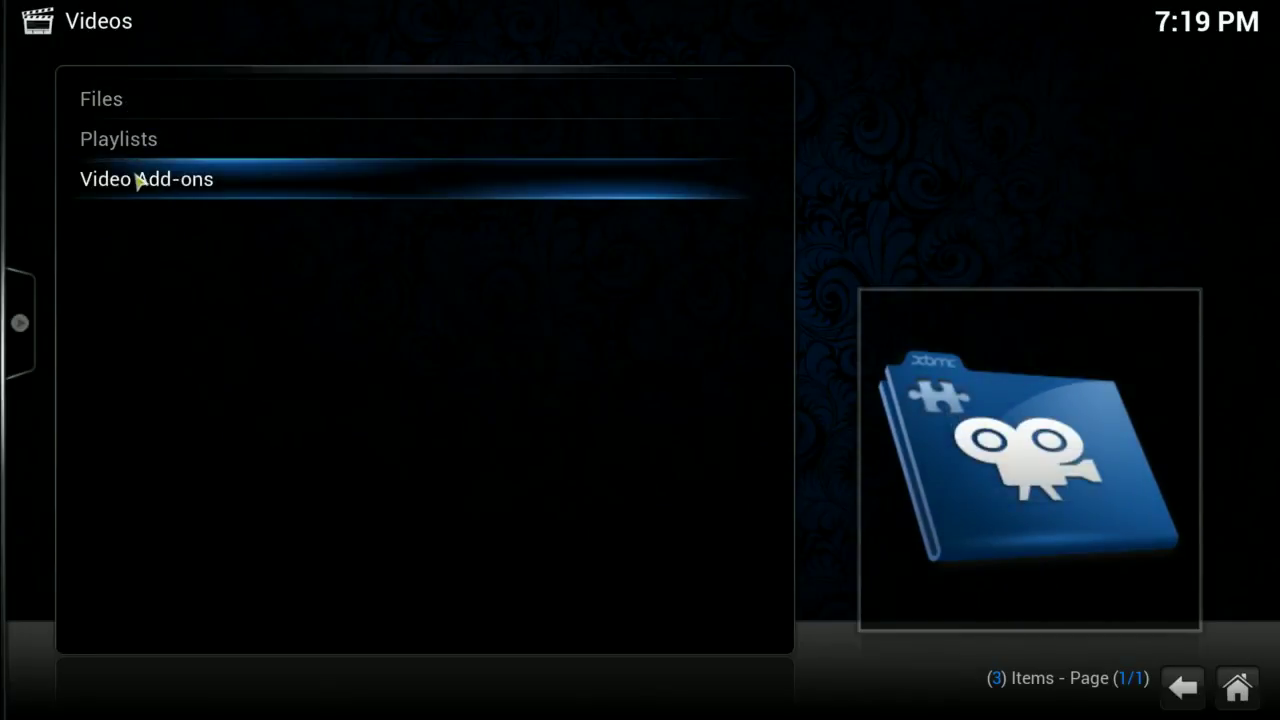
click(157, 105)
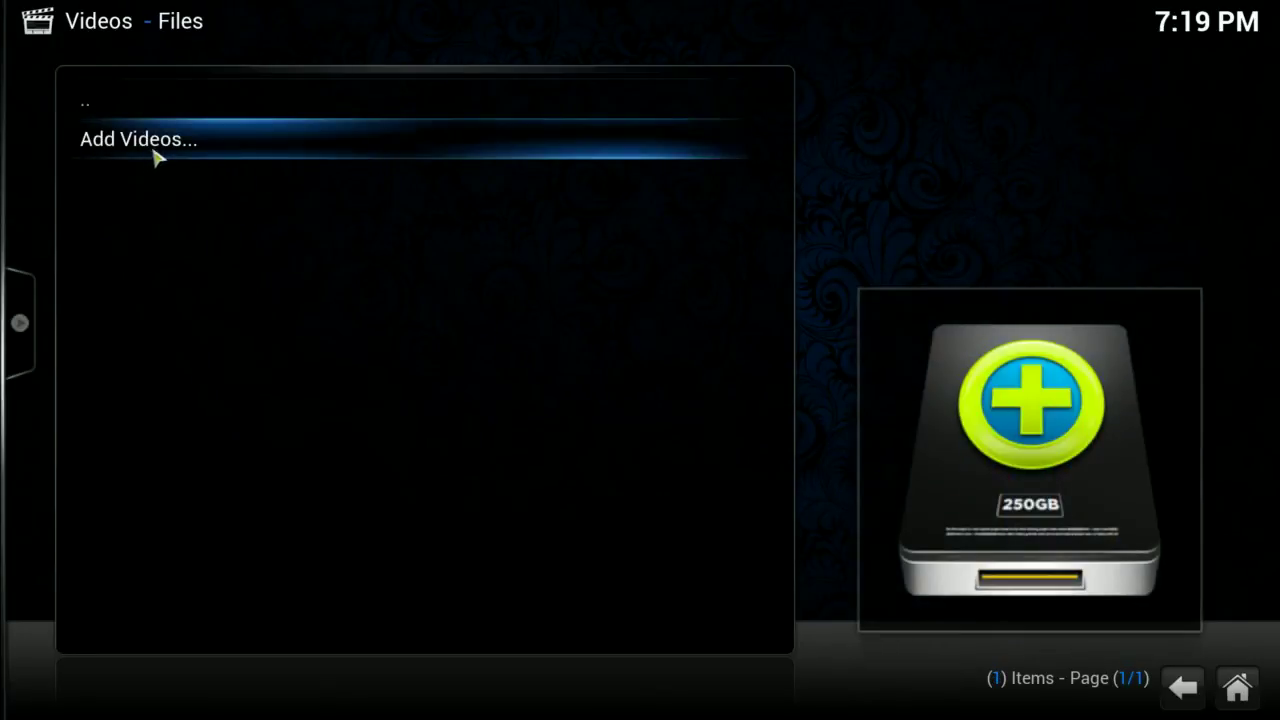
Step: Start a new video source and select the Movies folder inside the home folder's Downloads as its path
click(157, 158)
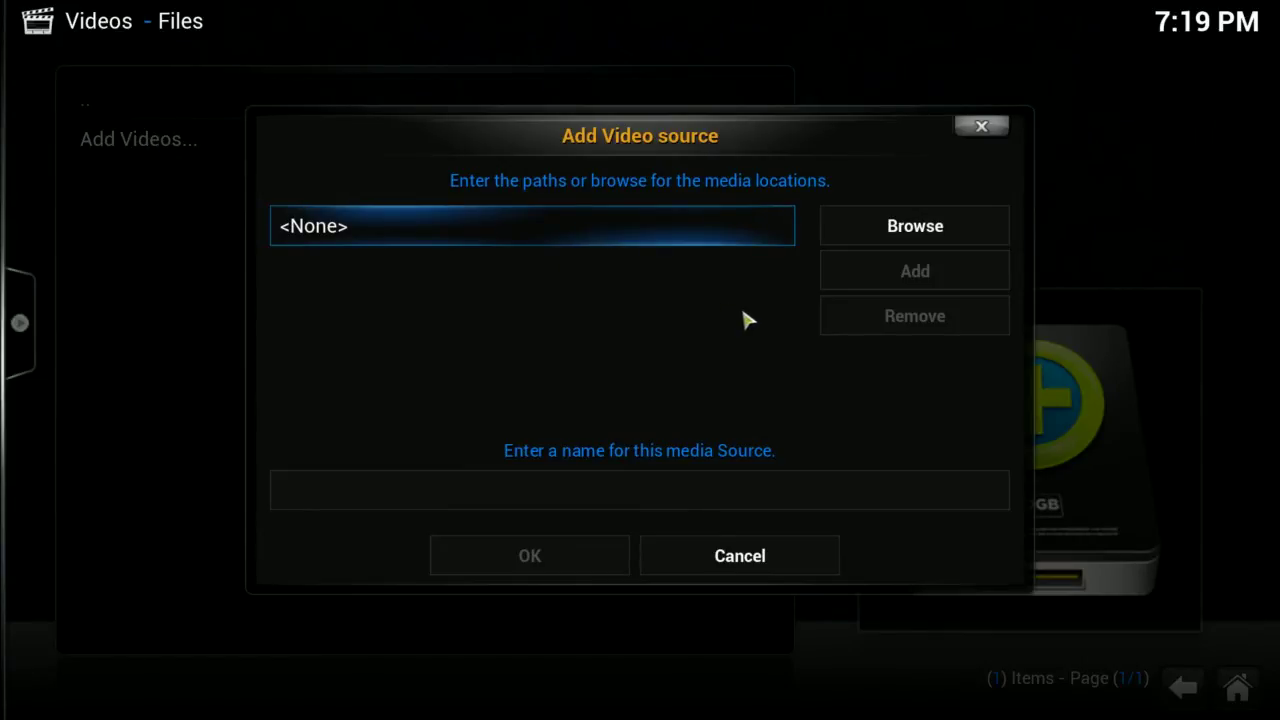
click(905, 230)
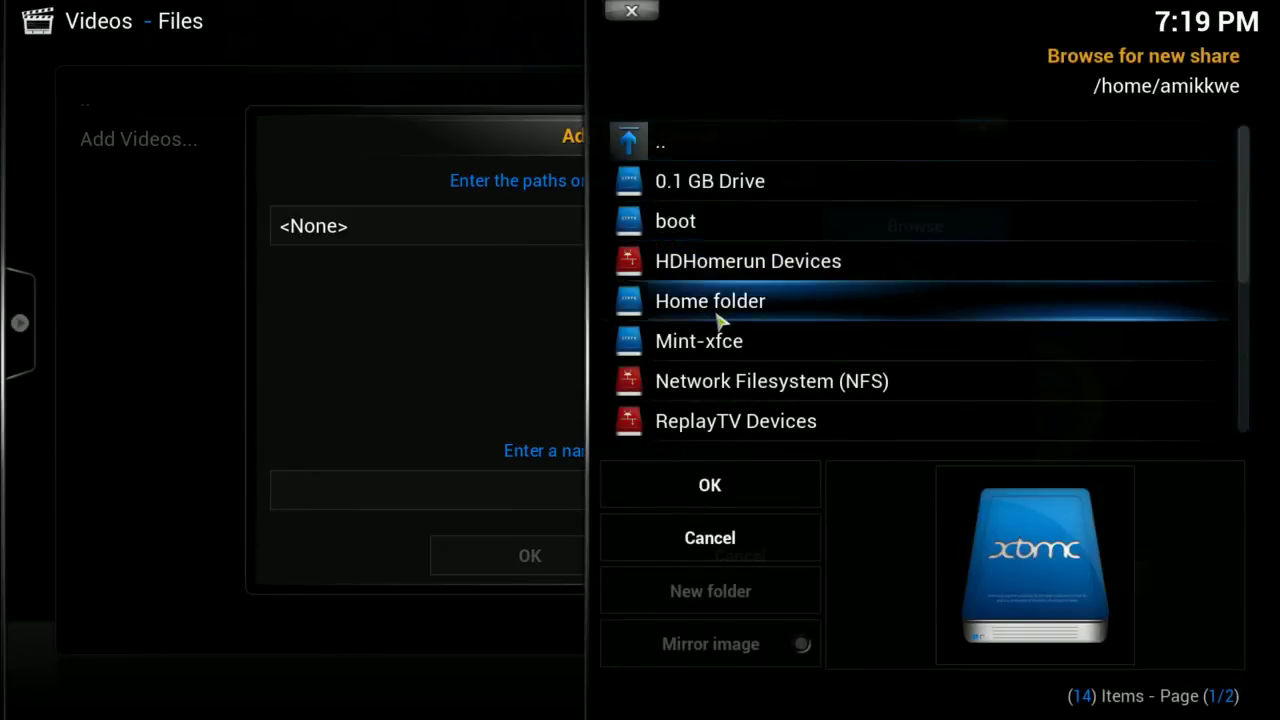
click(720, 318)
scroll(745, 305, down, 3)
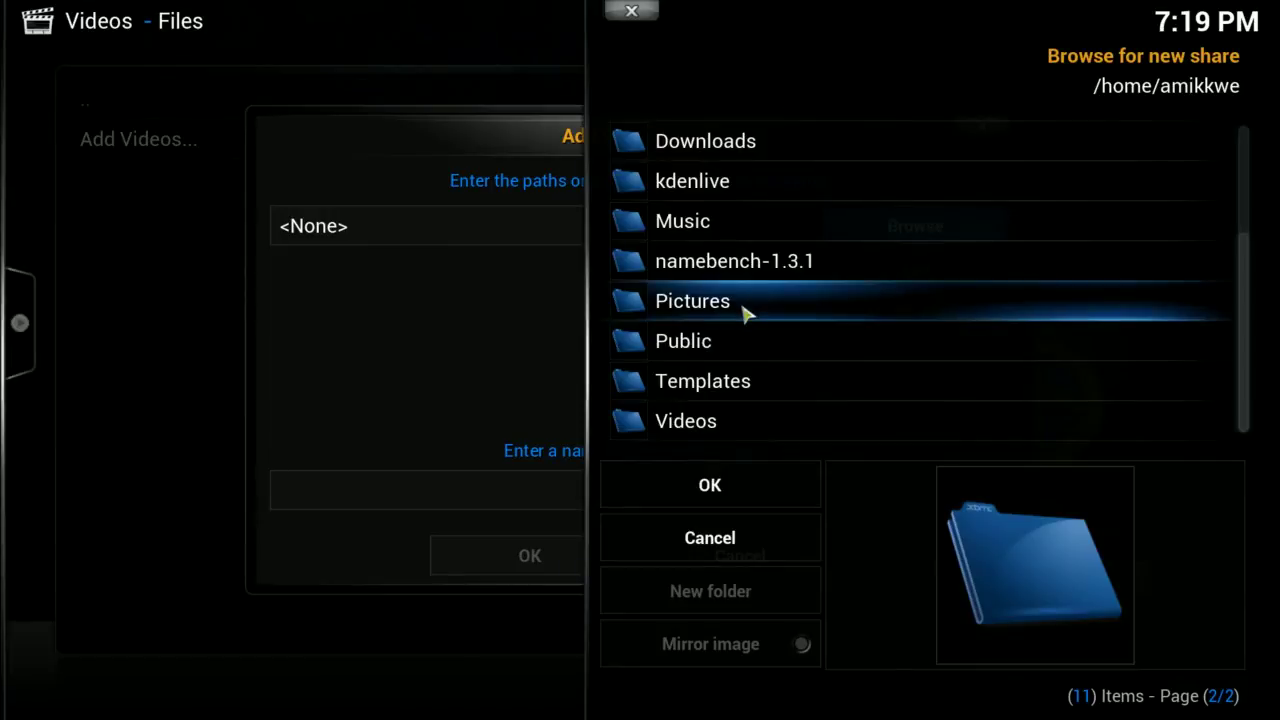
scroll(748, 240, up, 1)
click(748, 189)
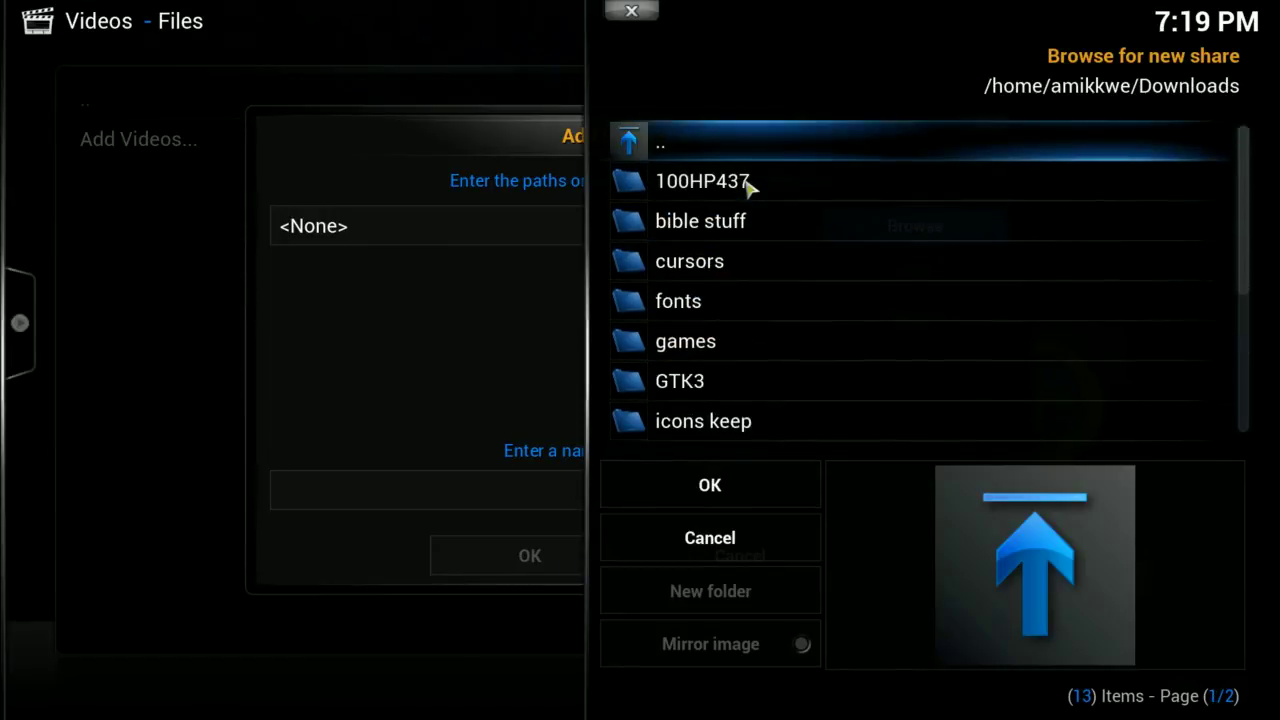
scroll(750, 272, down, 6)
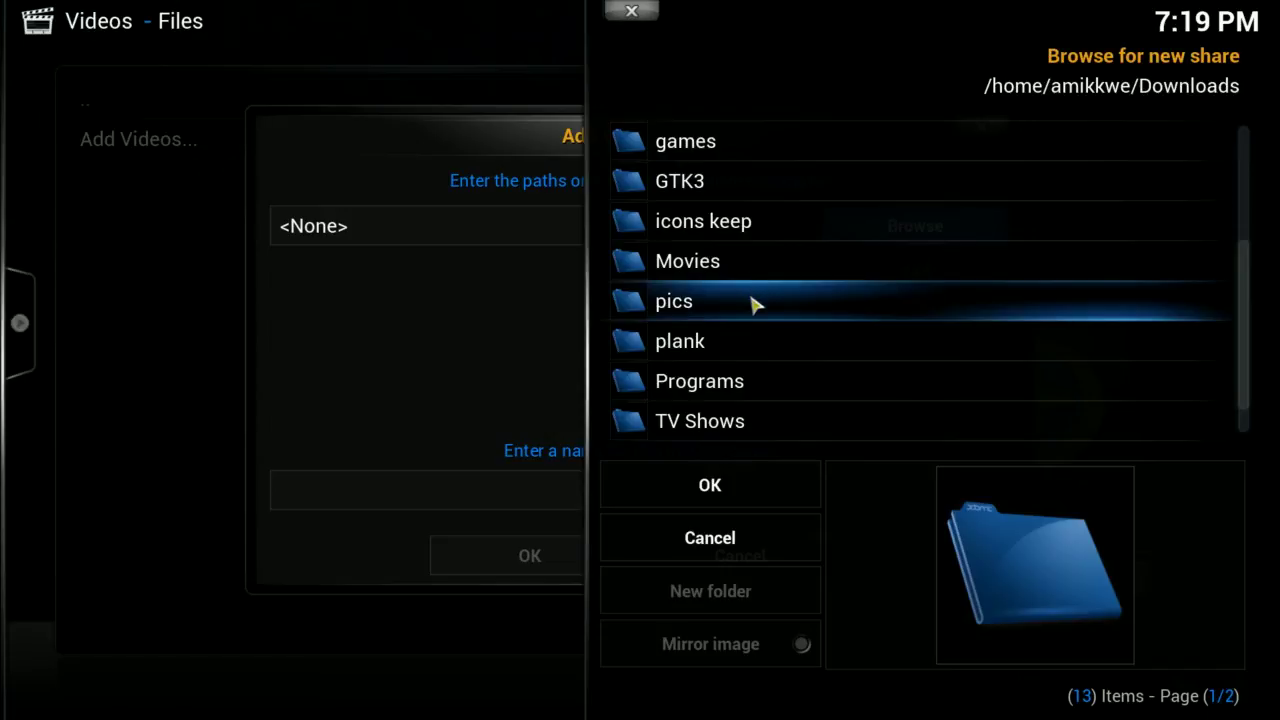
click(702, 275)
click(727, 505)
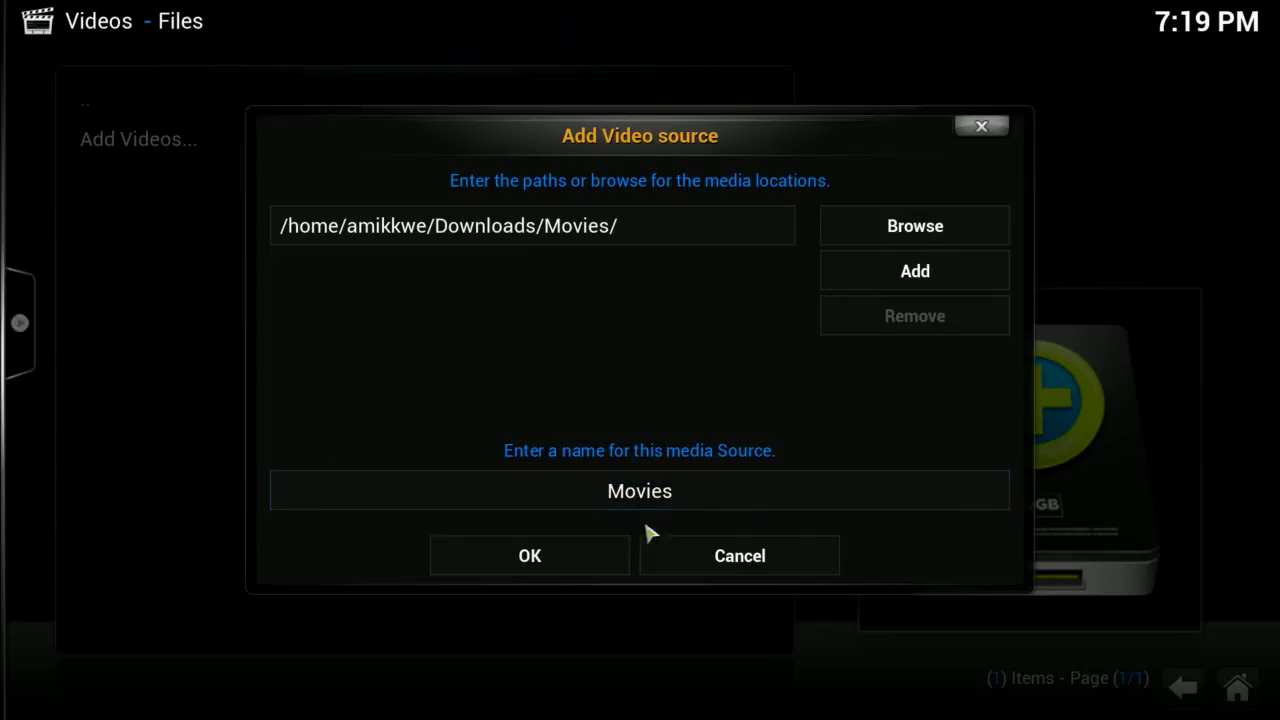
Step: Keep Movies as the media source's name and confirm the source
click(694, 498)
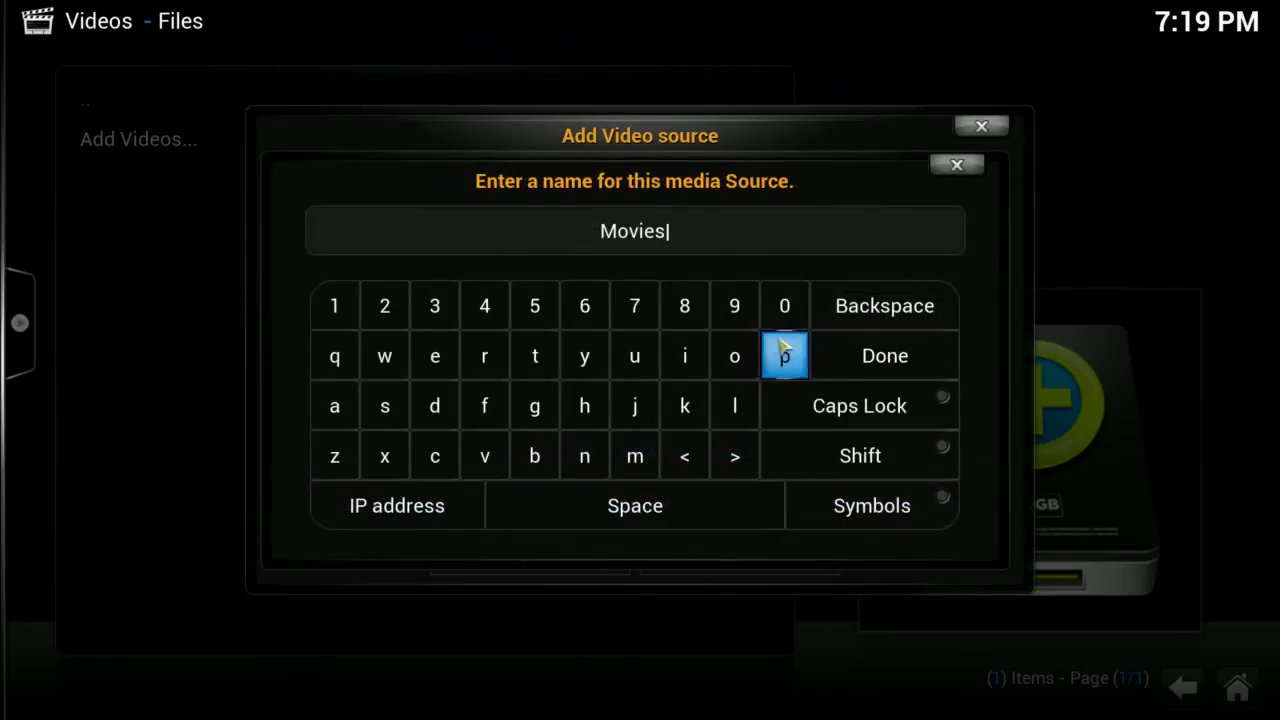
click(866, 366)
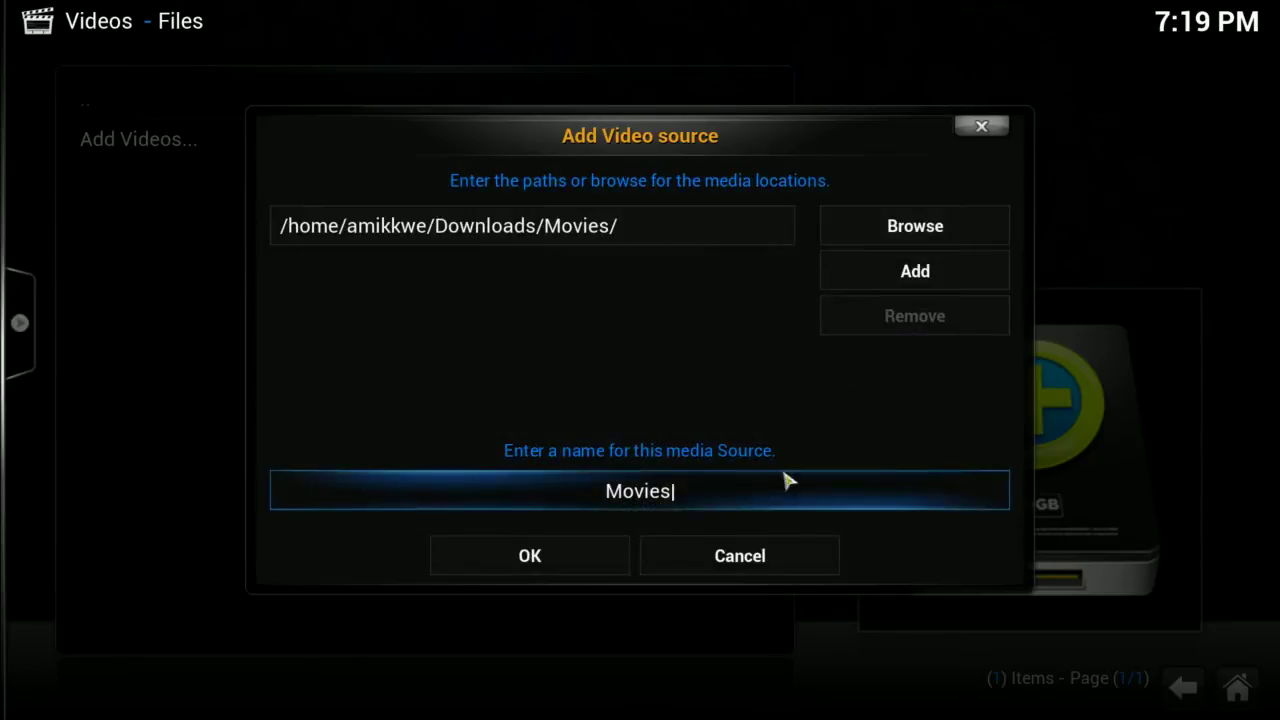
click(575, 577)
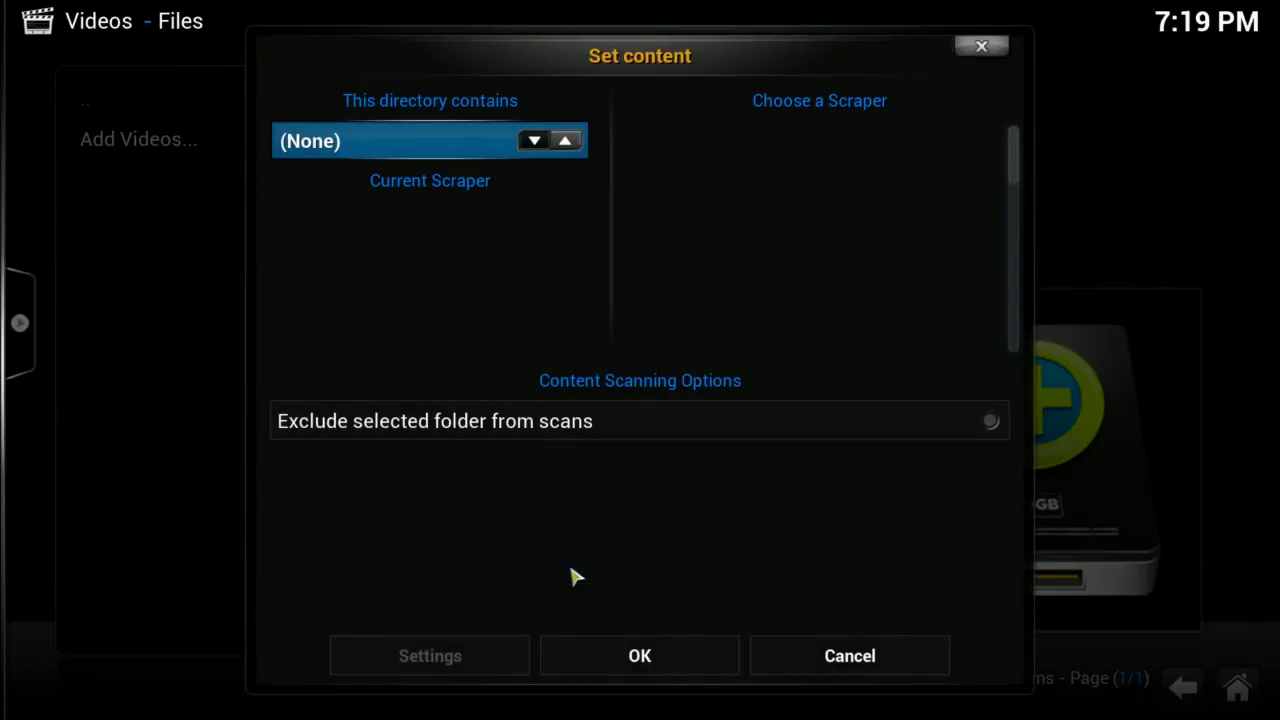
Step: Set the Movies source's content to Movies with The Movie Database scraper and accept refreshing info for all its items
click(535, 142)
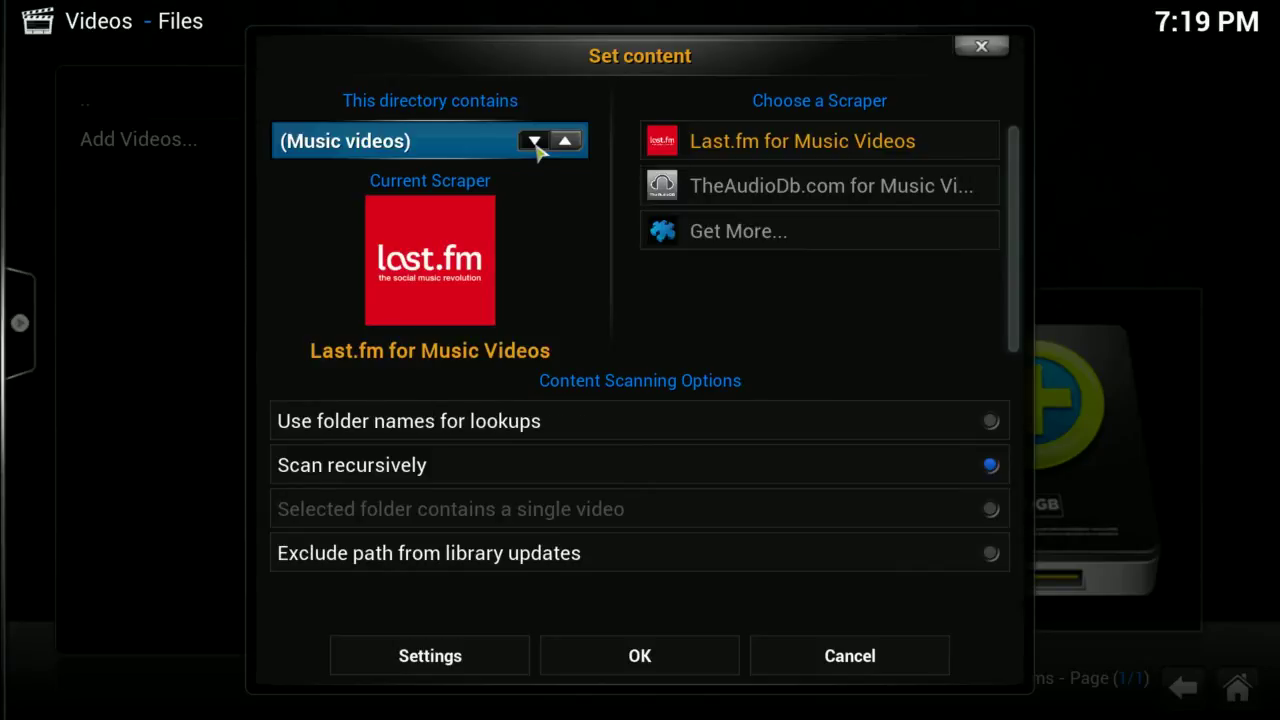
click(535, 142)
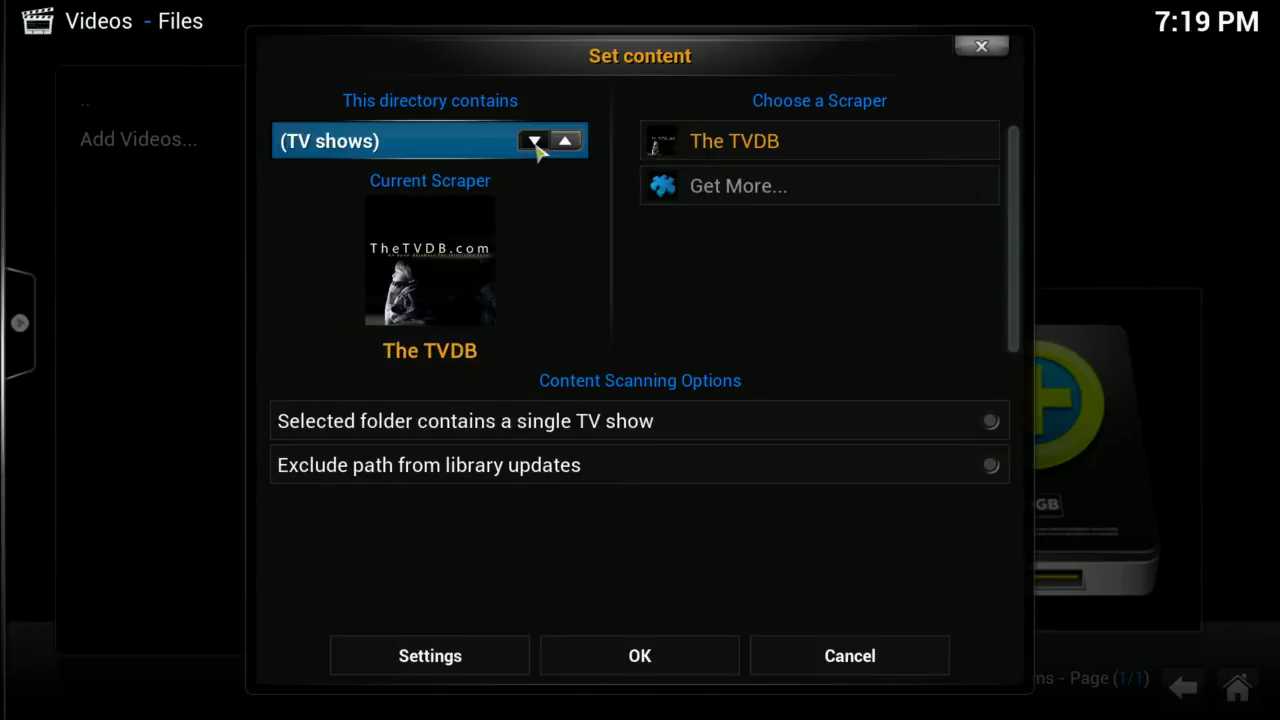
click(535, 142)
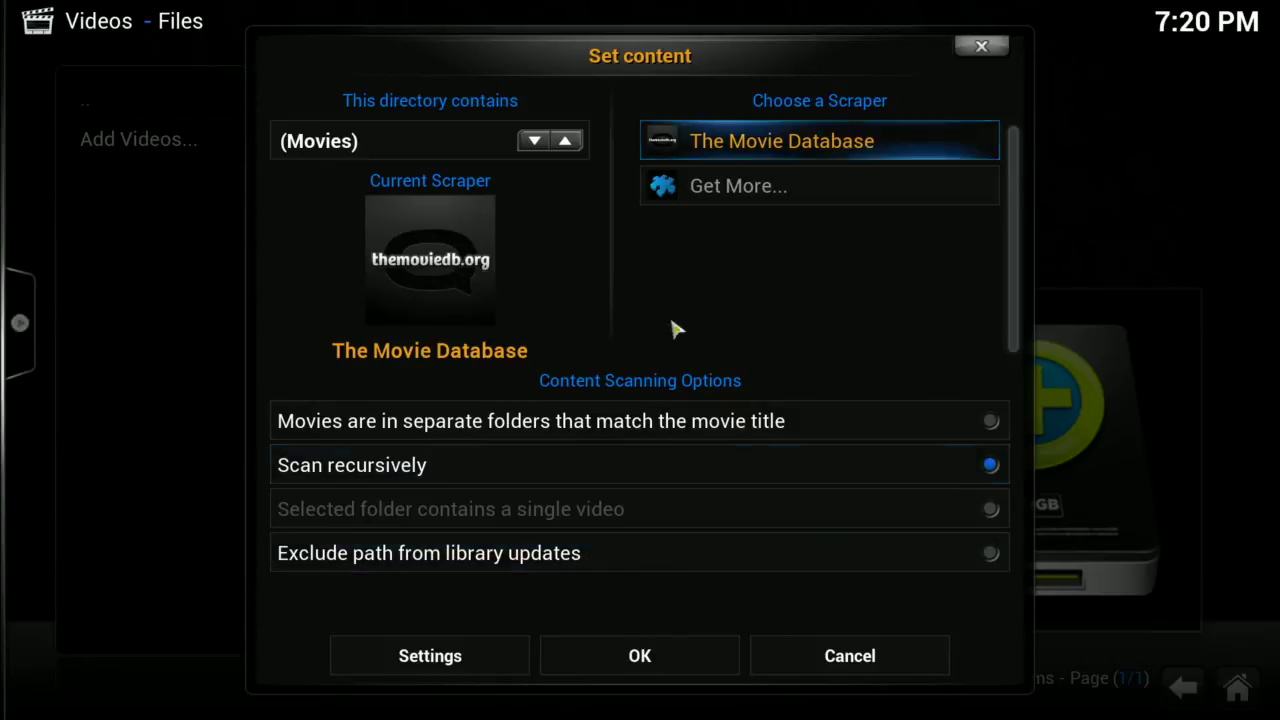
click(803, 151)
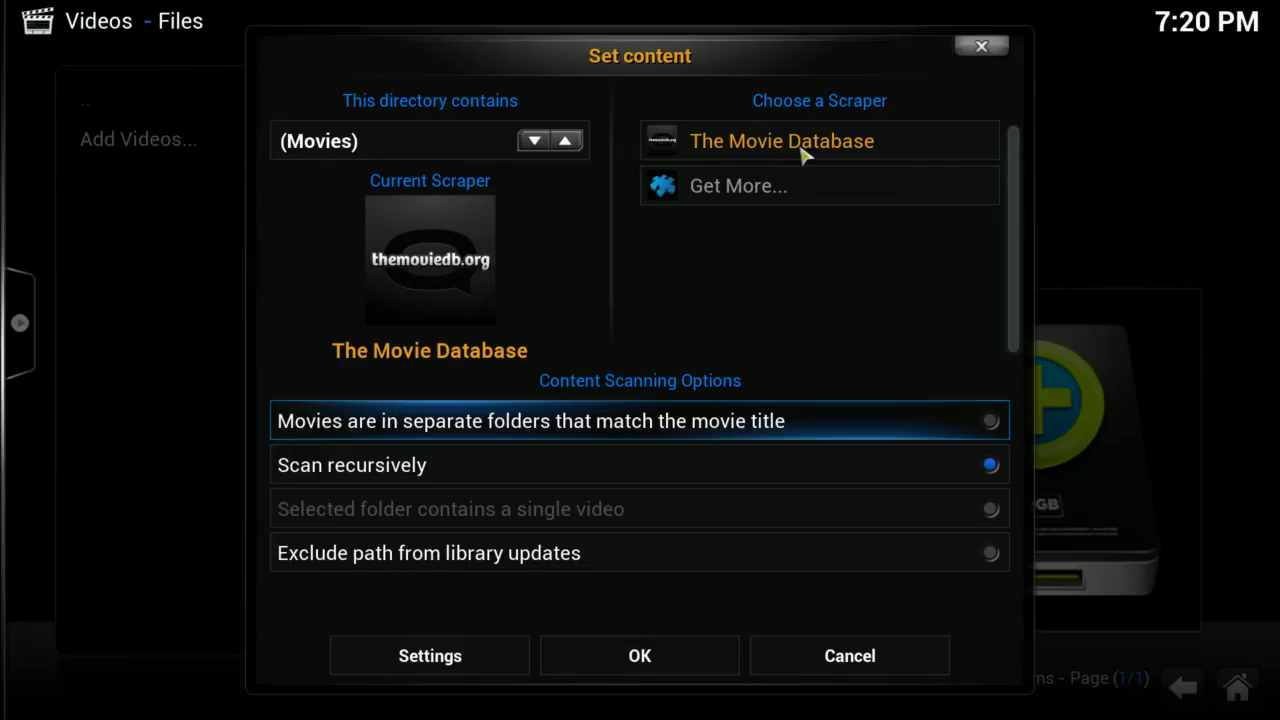
click(660, 665)
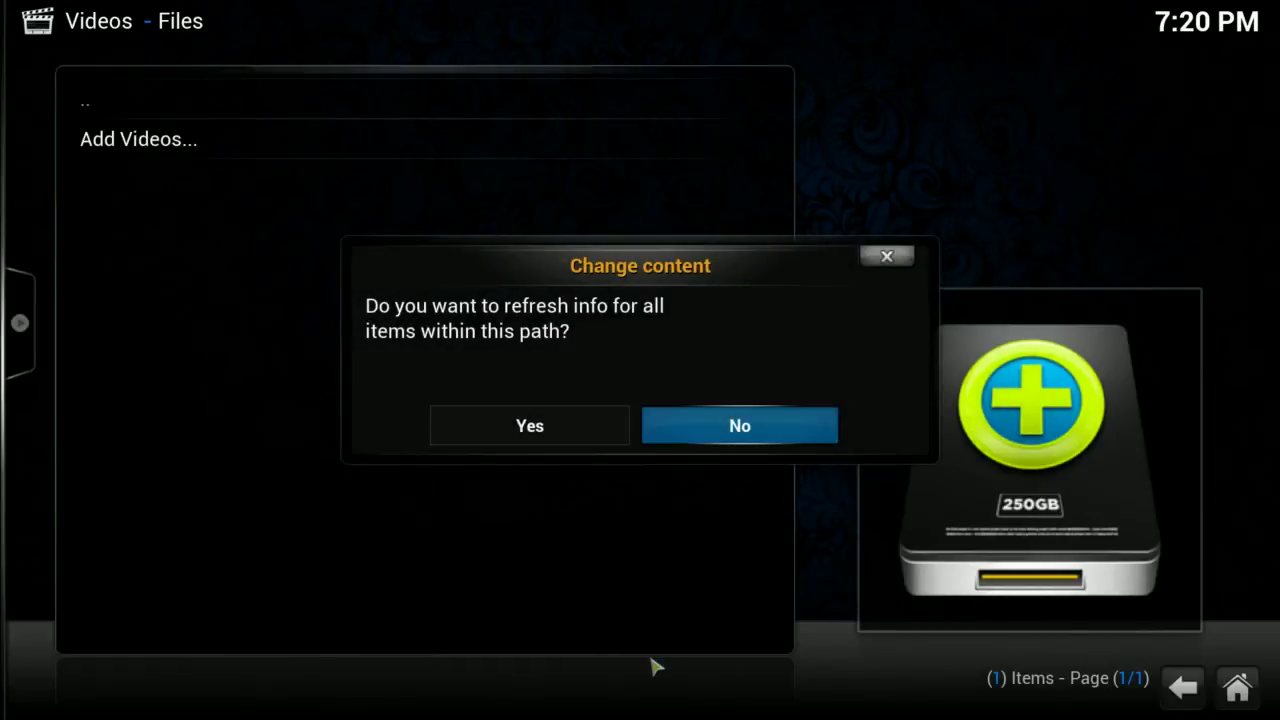
click(528, 425)
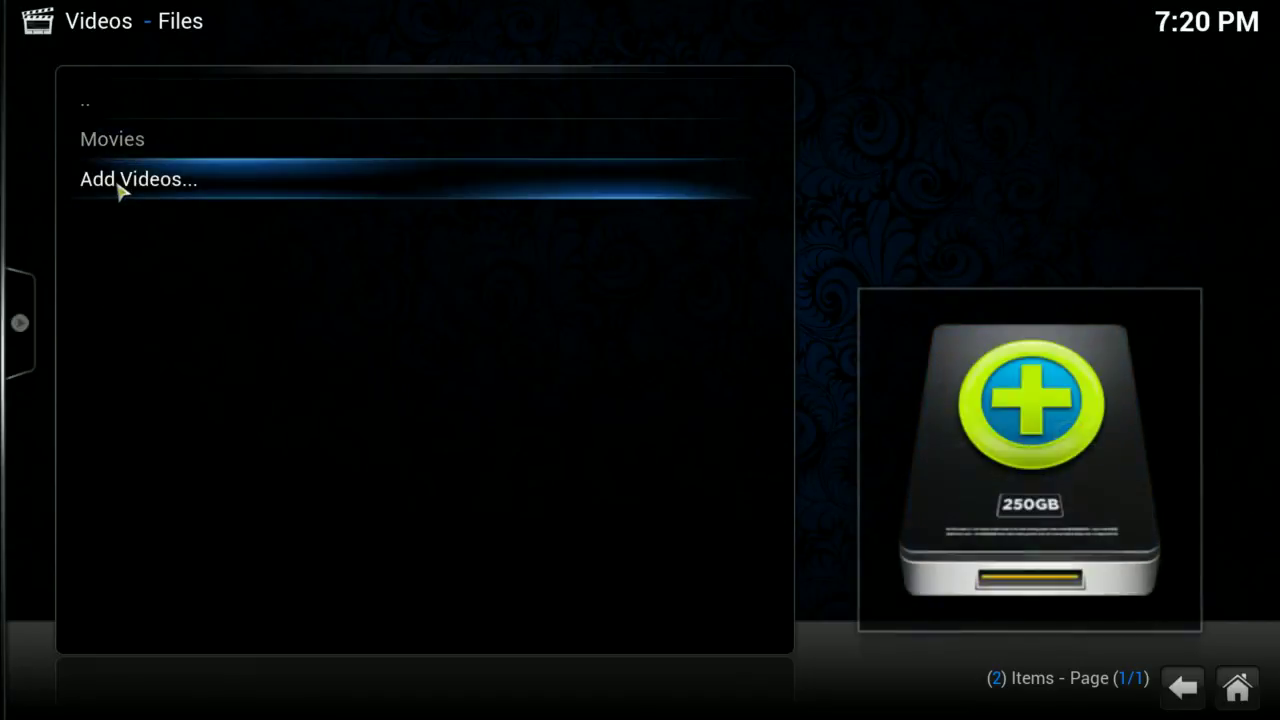
Step: Start another video source and select the TV Shows folder inside the home folder's Downloads as its path
click(118, 188)
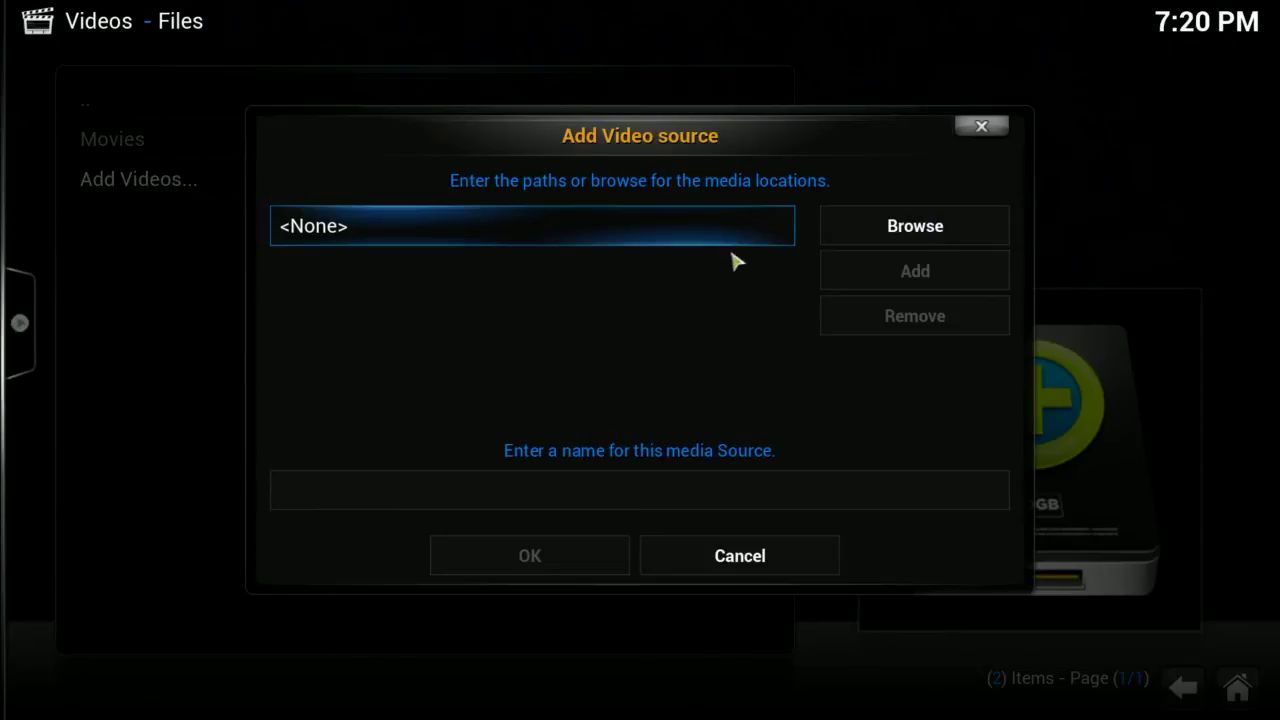
click(920, 228)
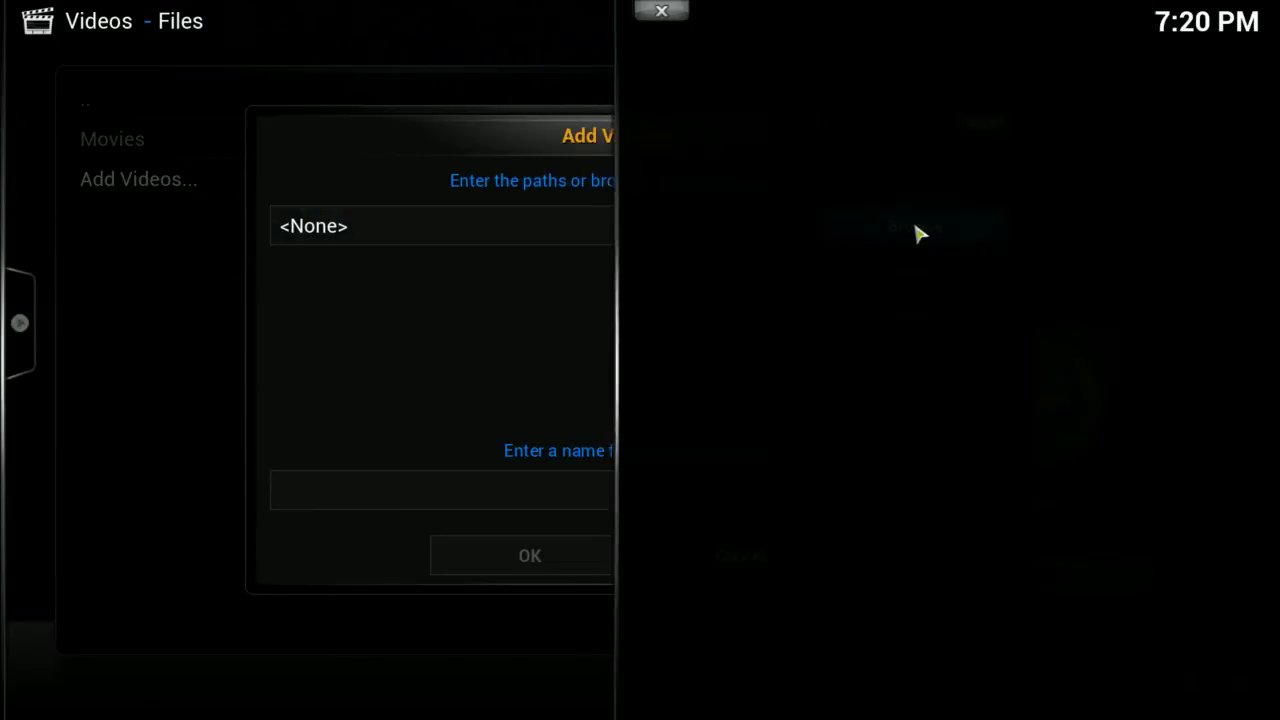
click(762, 300)
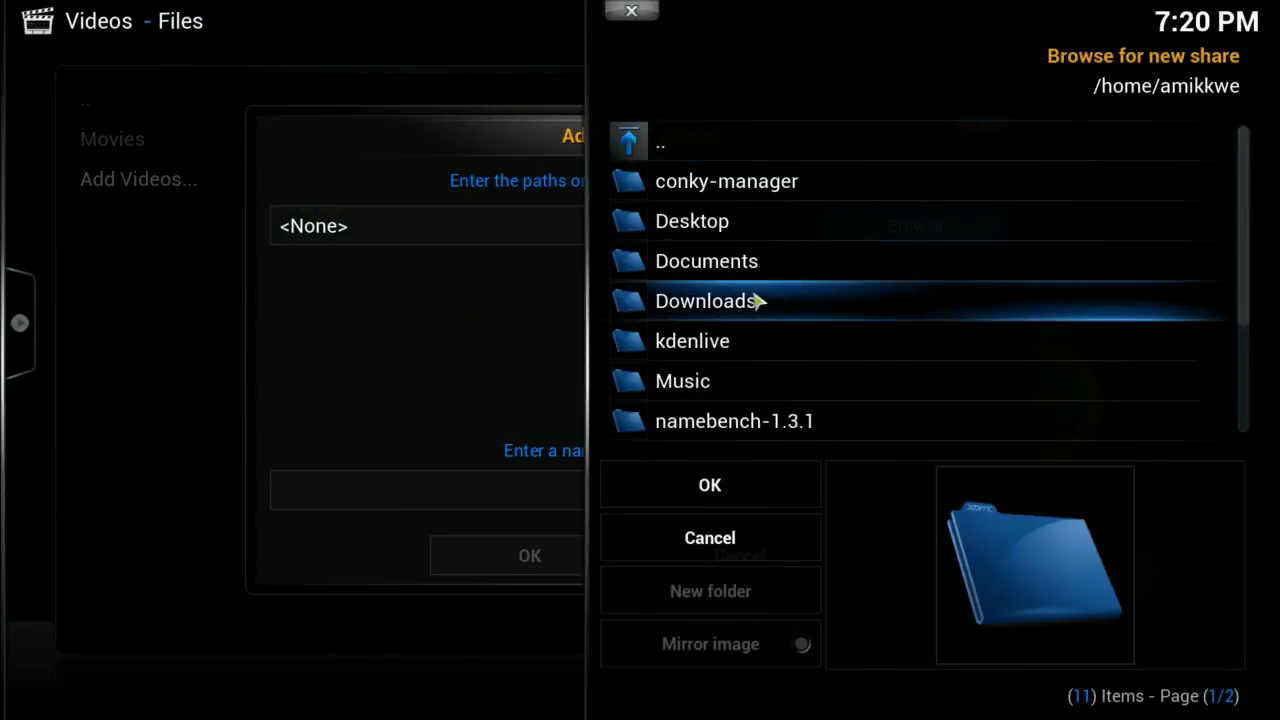
click(733, 310)
scroll(734, 329, down, 6)
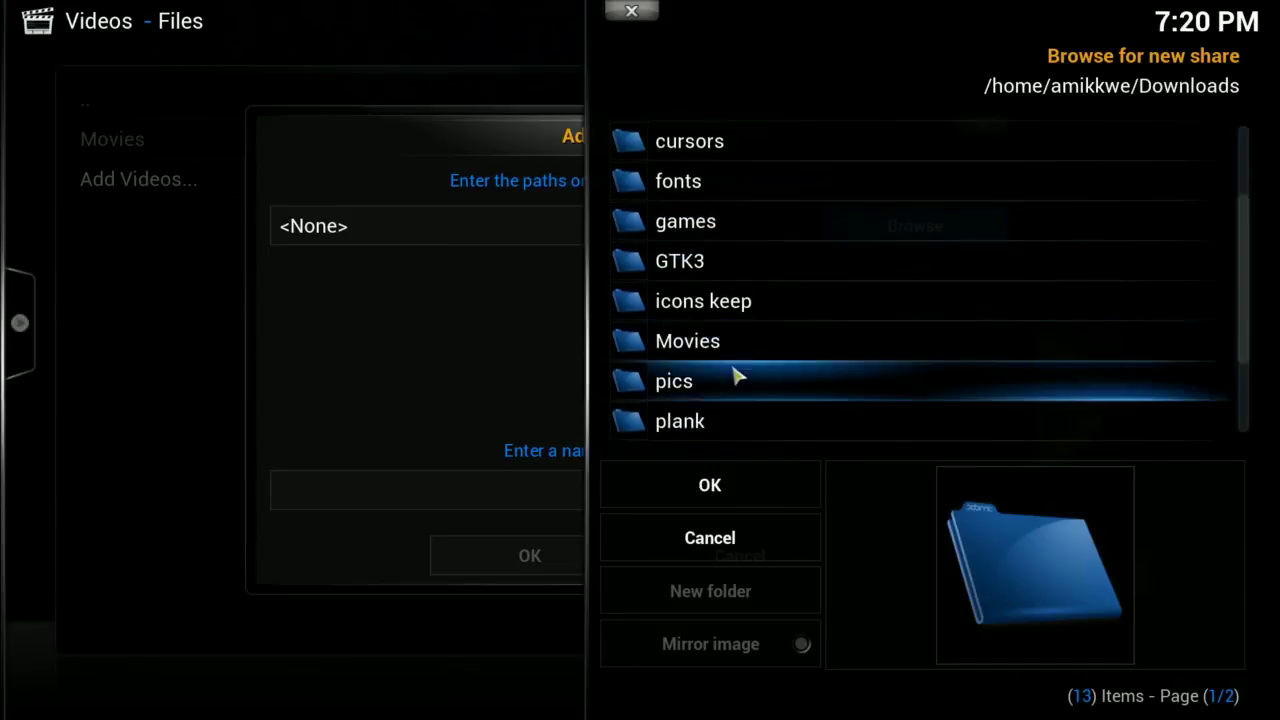
scroll(735, 377, down, 1)
click(720, 390)
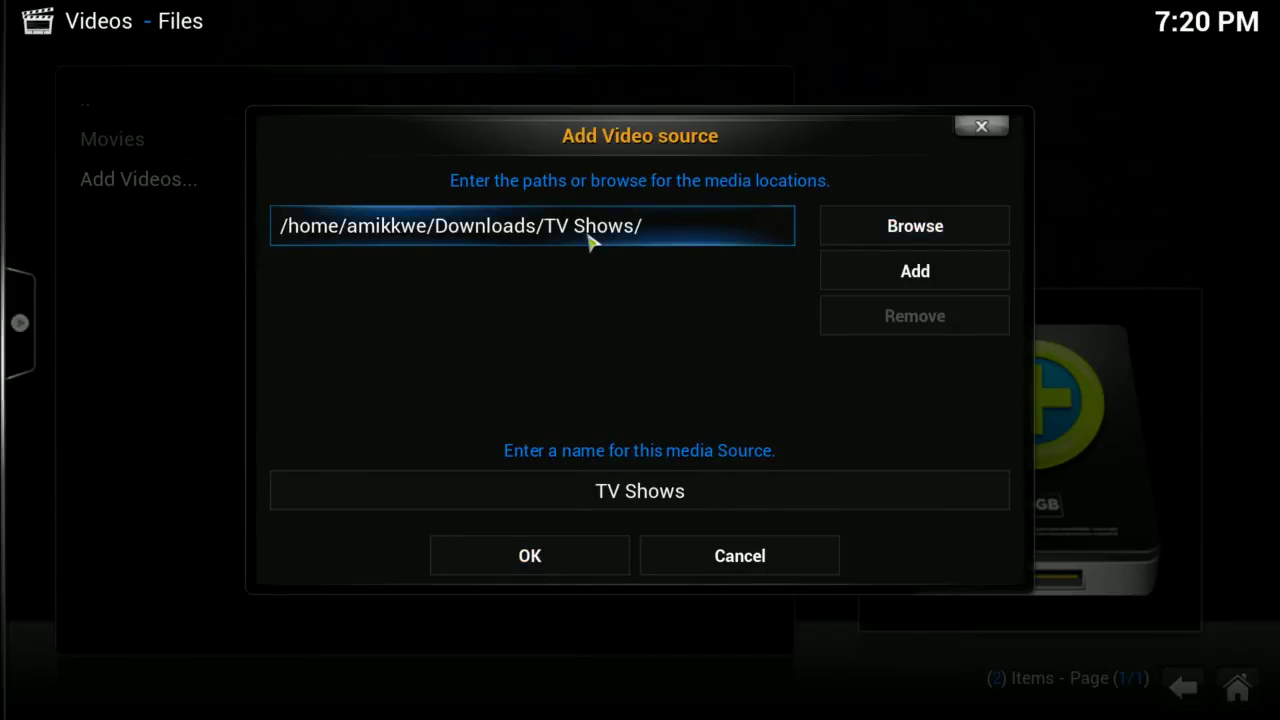
Step: Keep TV Shows as the second media source's name and confirm the source
click(689, 506)
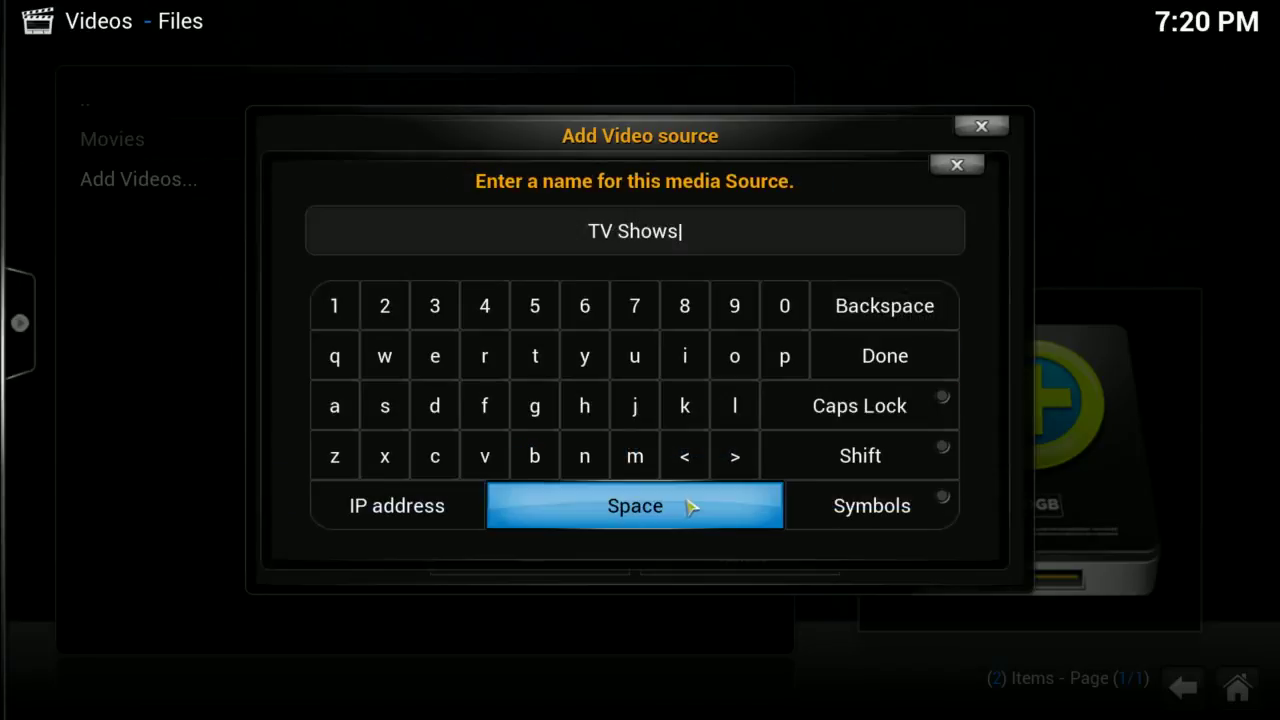
click(888, 355)
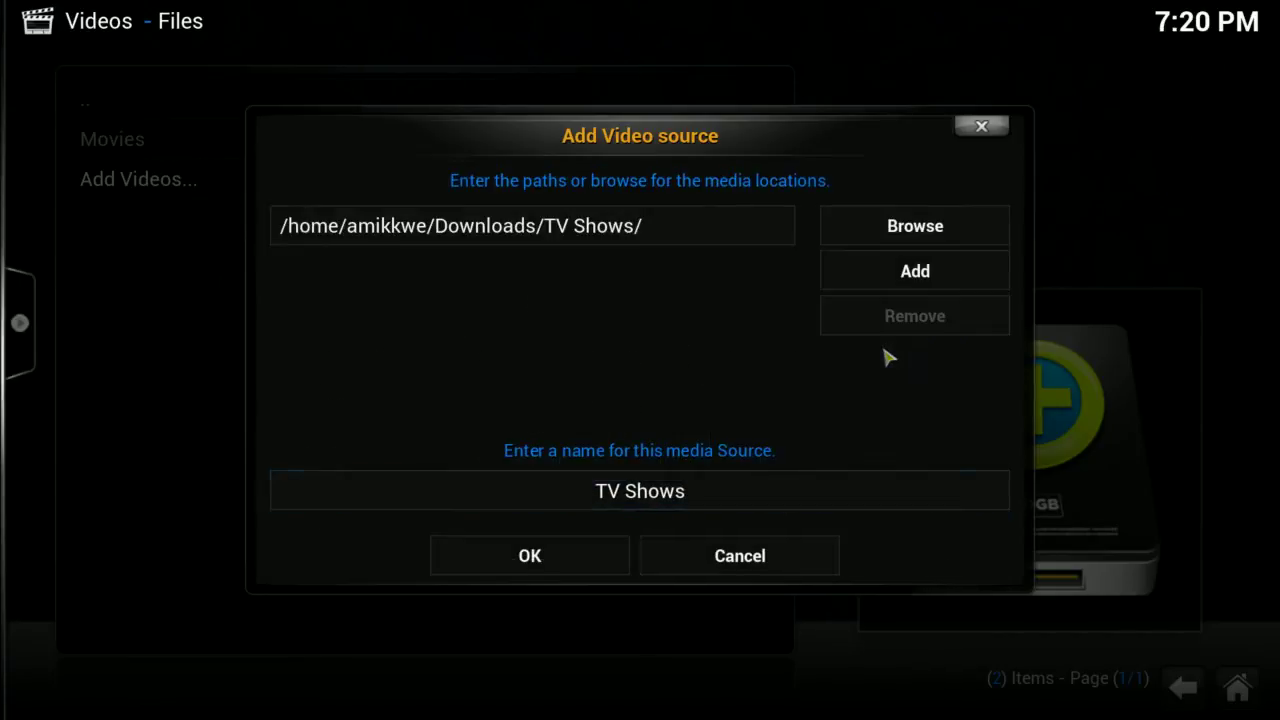
click(578, 564)
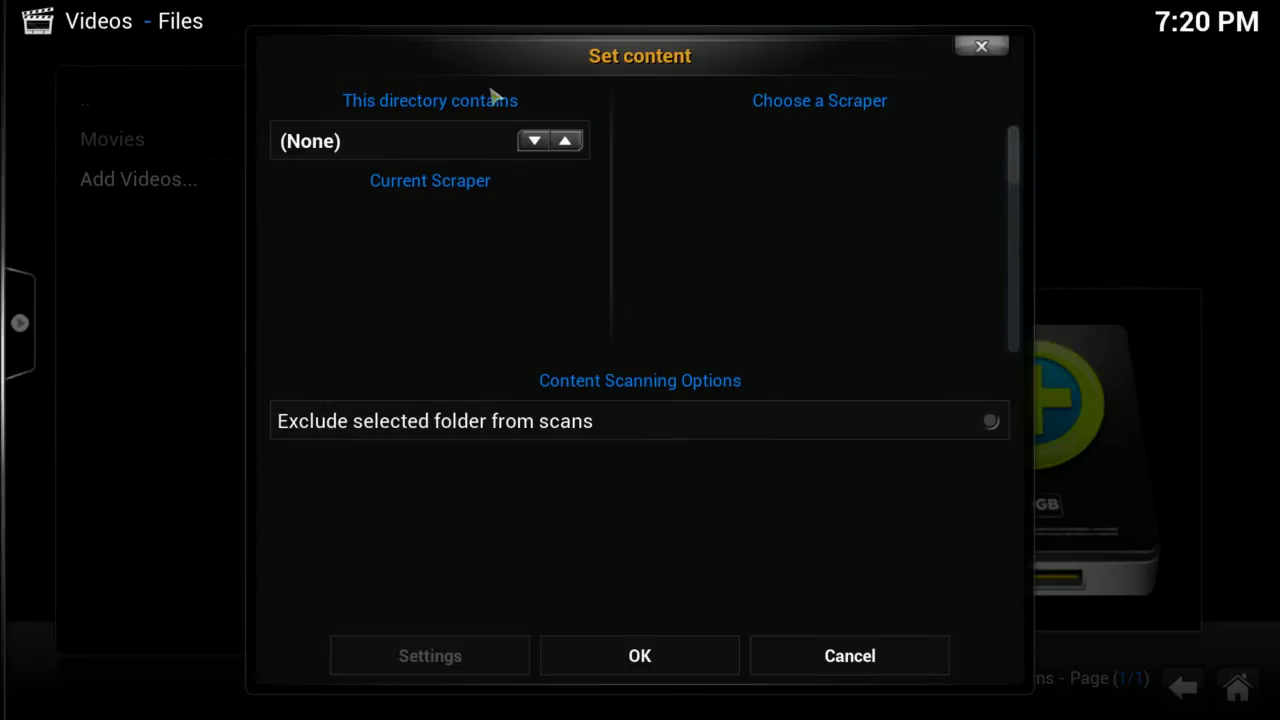
Step: Set the TV Shows source's content to TV shows with The TVDB scraper, accept the info refresh, and return to the home screen
click(536, 142)
click(536, 142)
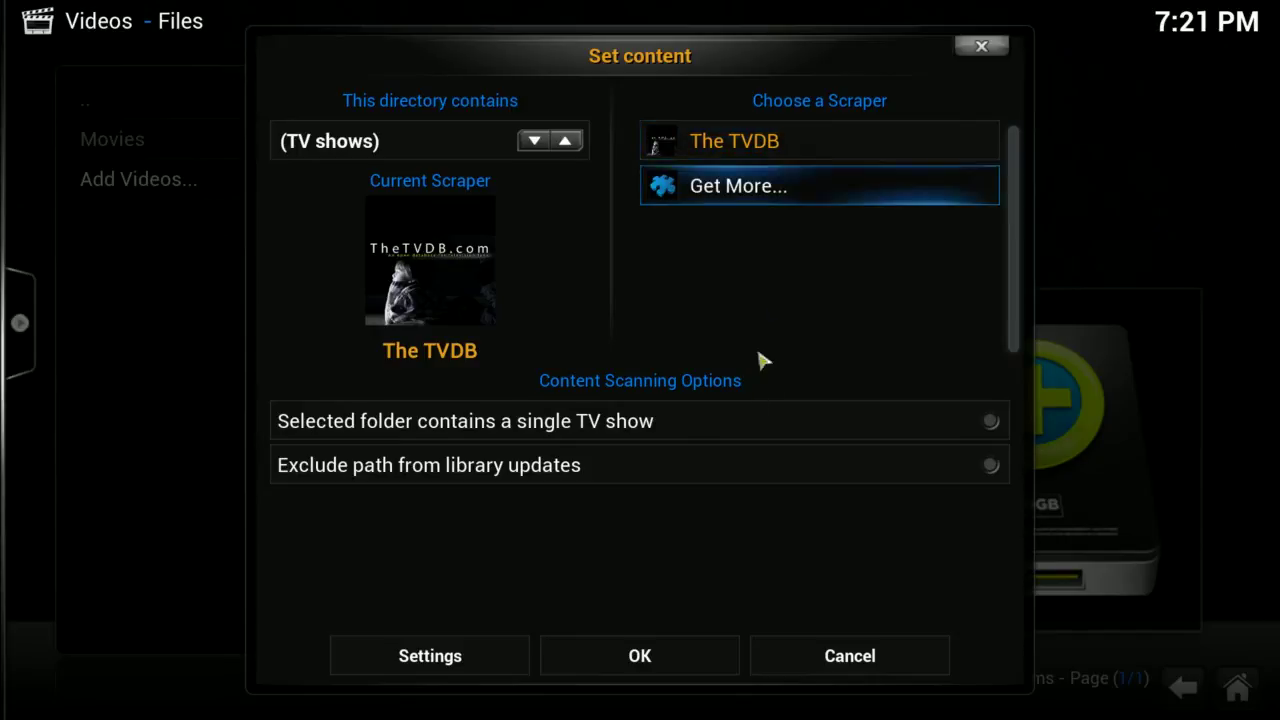
click(626, 656)
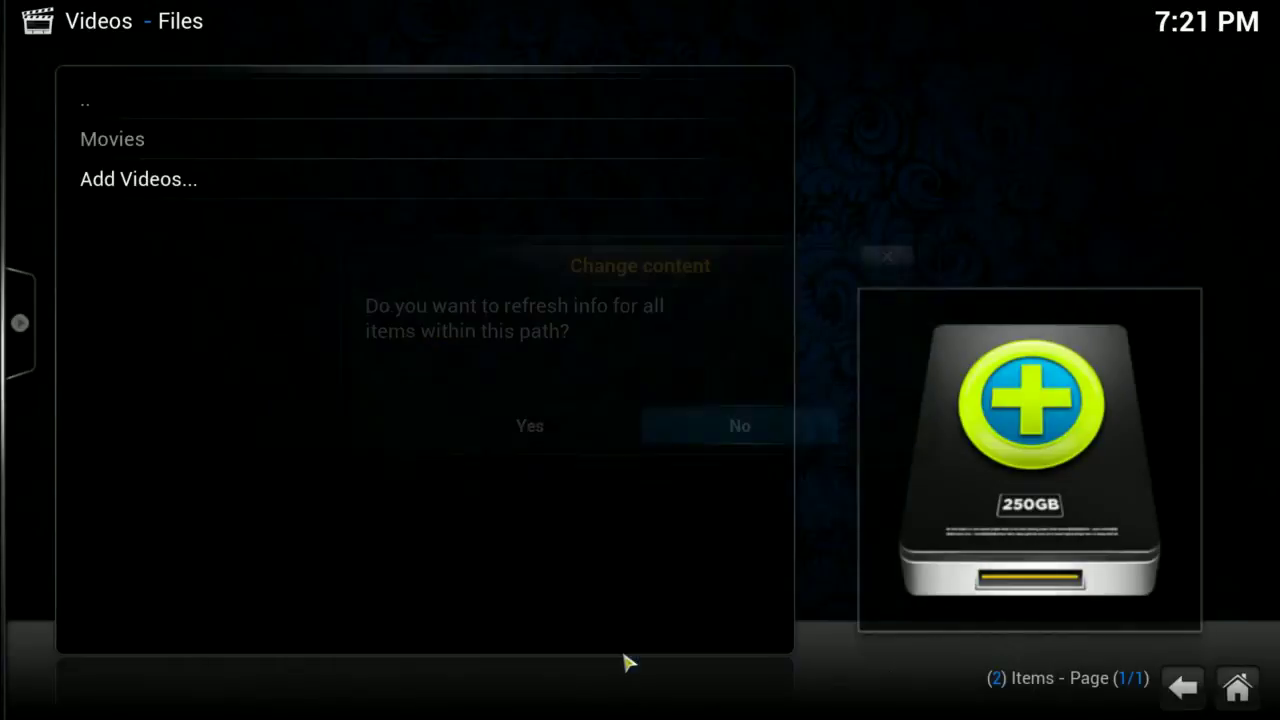
click(548, 445)
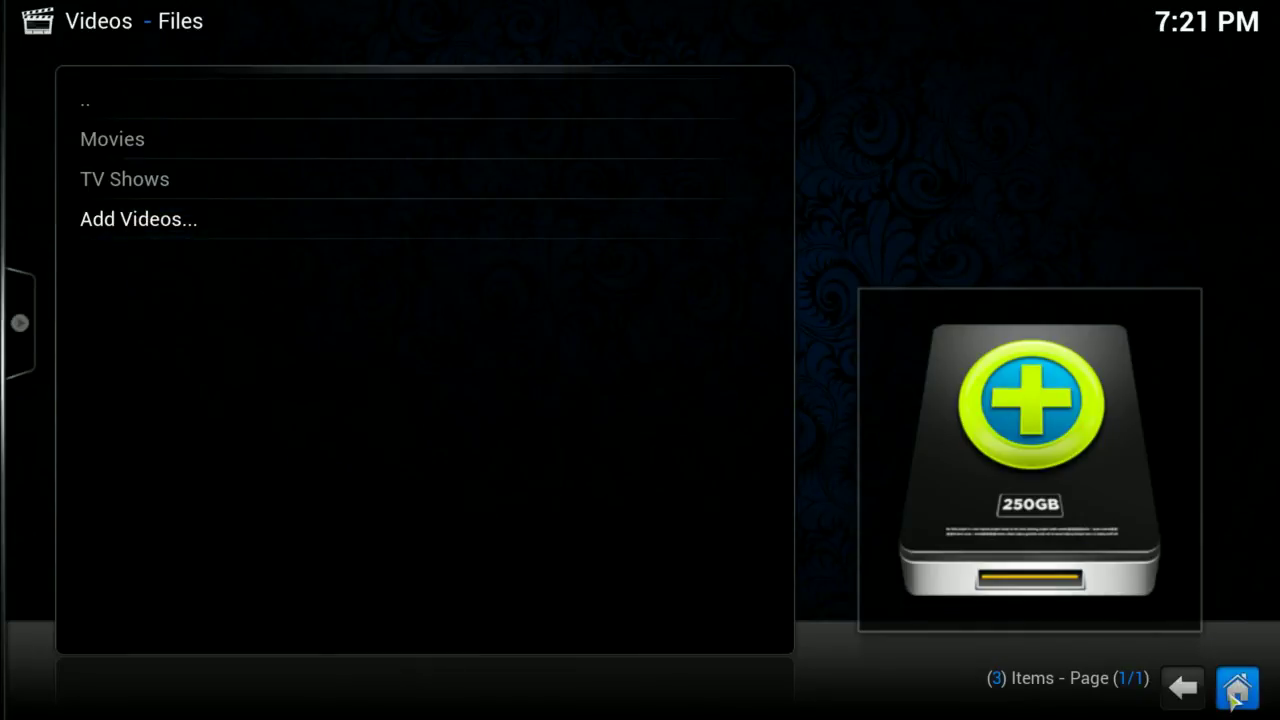
click(1236, 700)
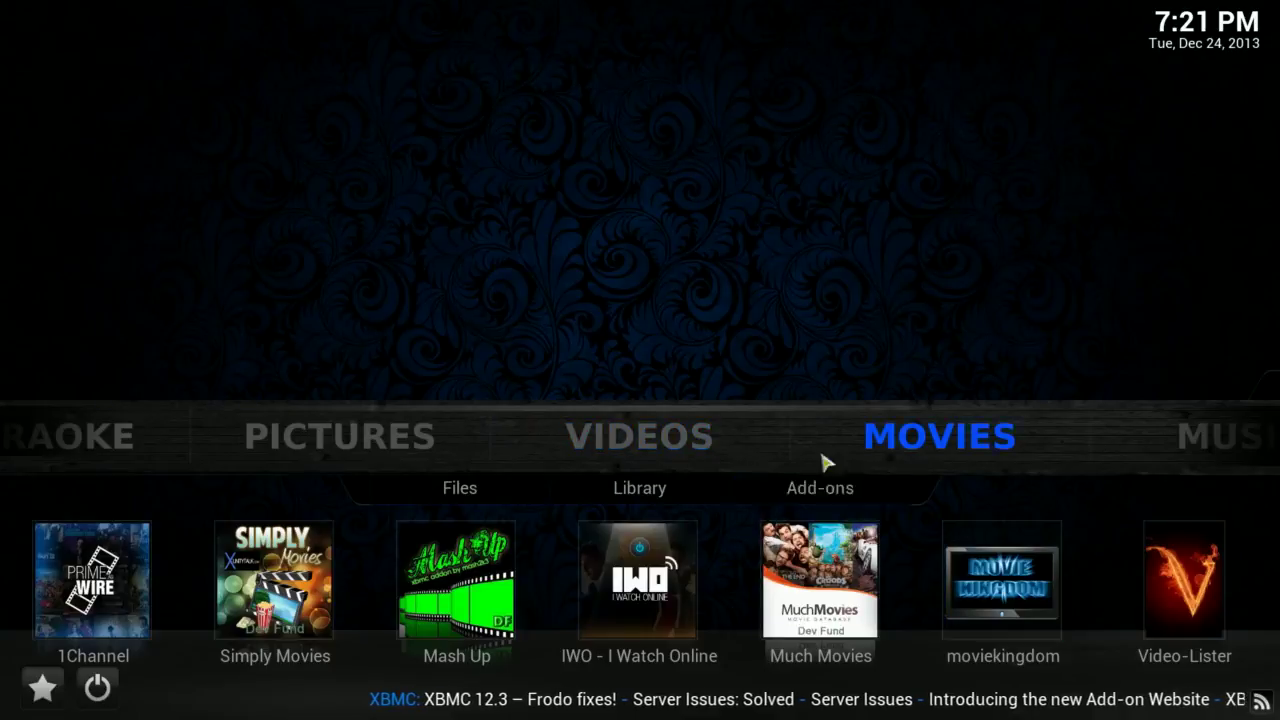
Step: Look through the home screen's sections to check which Movies and TV Shows library entries are present
key(Right)
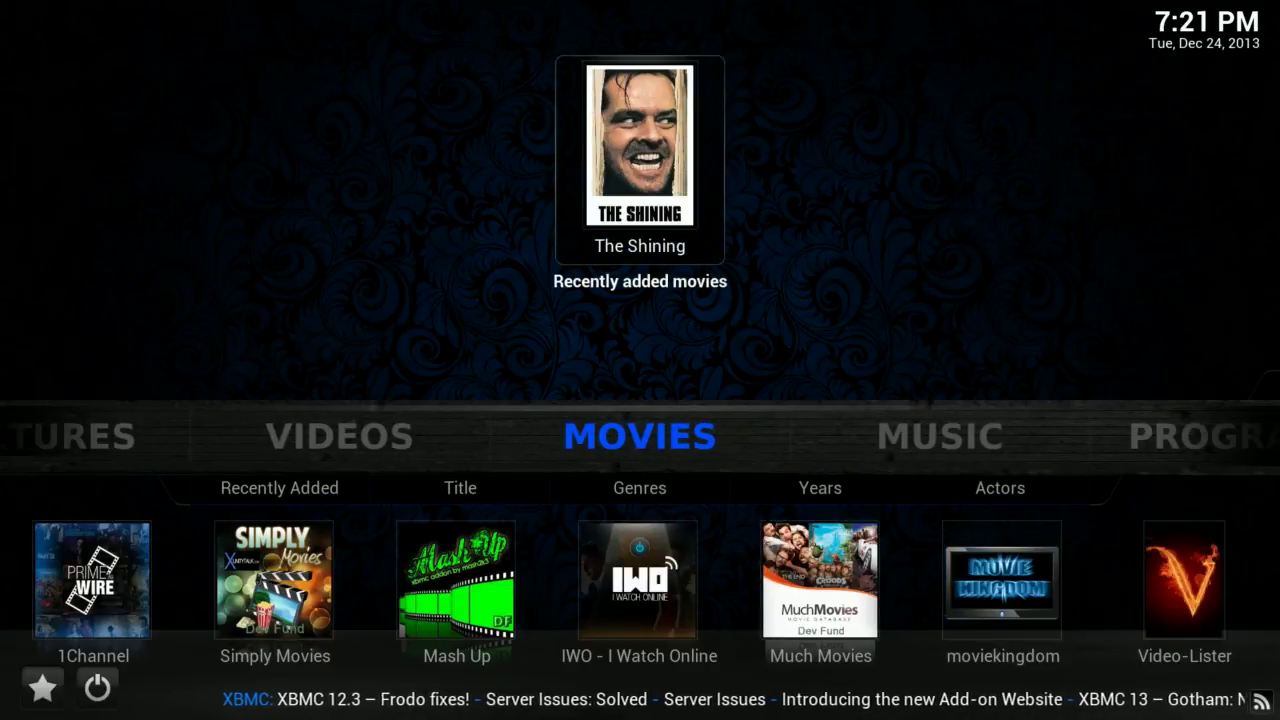
key(Right)
key(Left)
key(Left)
key(Left)
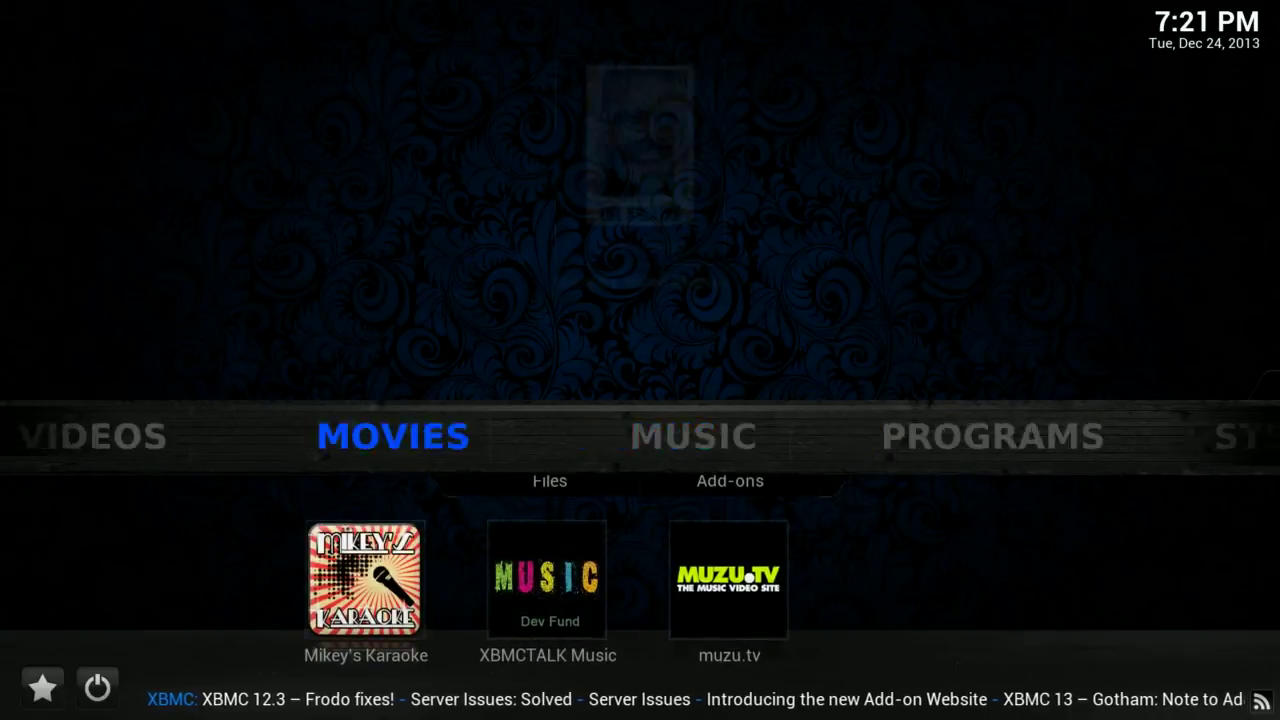
key(Left)
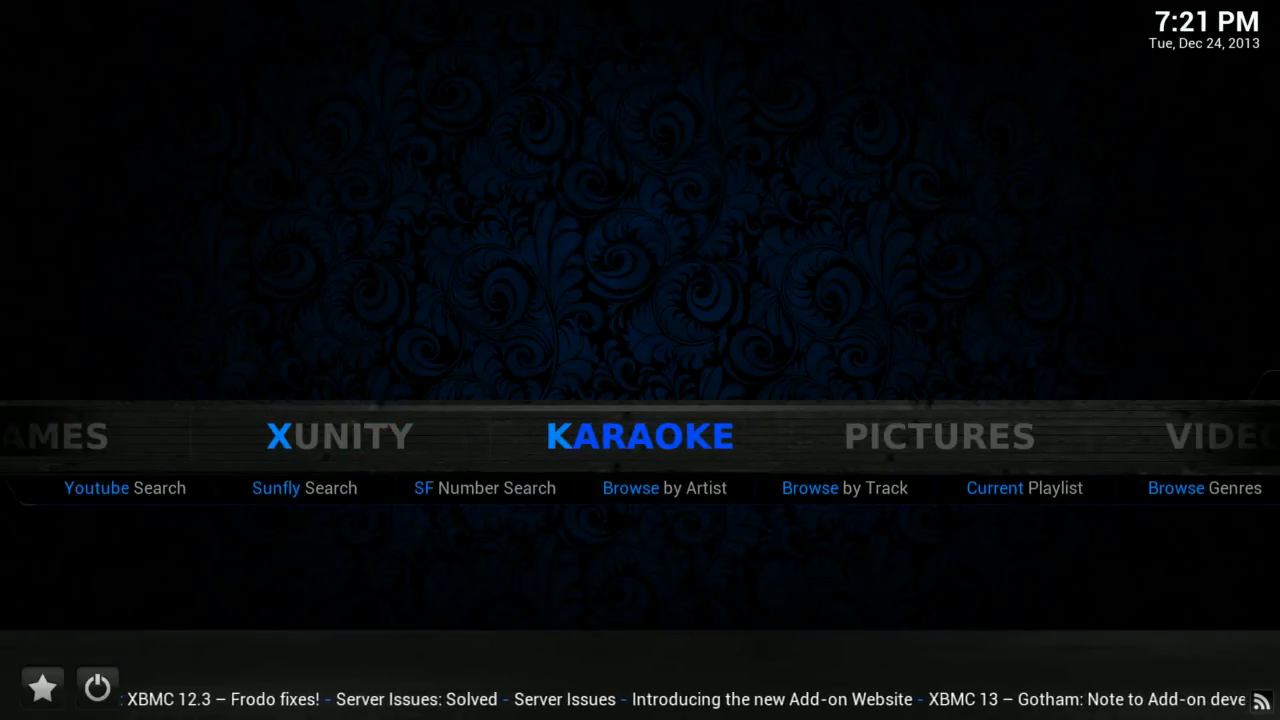
key(Right)
key(Right)
key(Right)
key(Right)
key(Right)
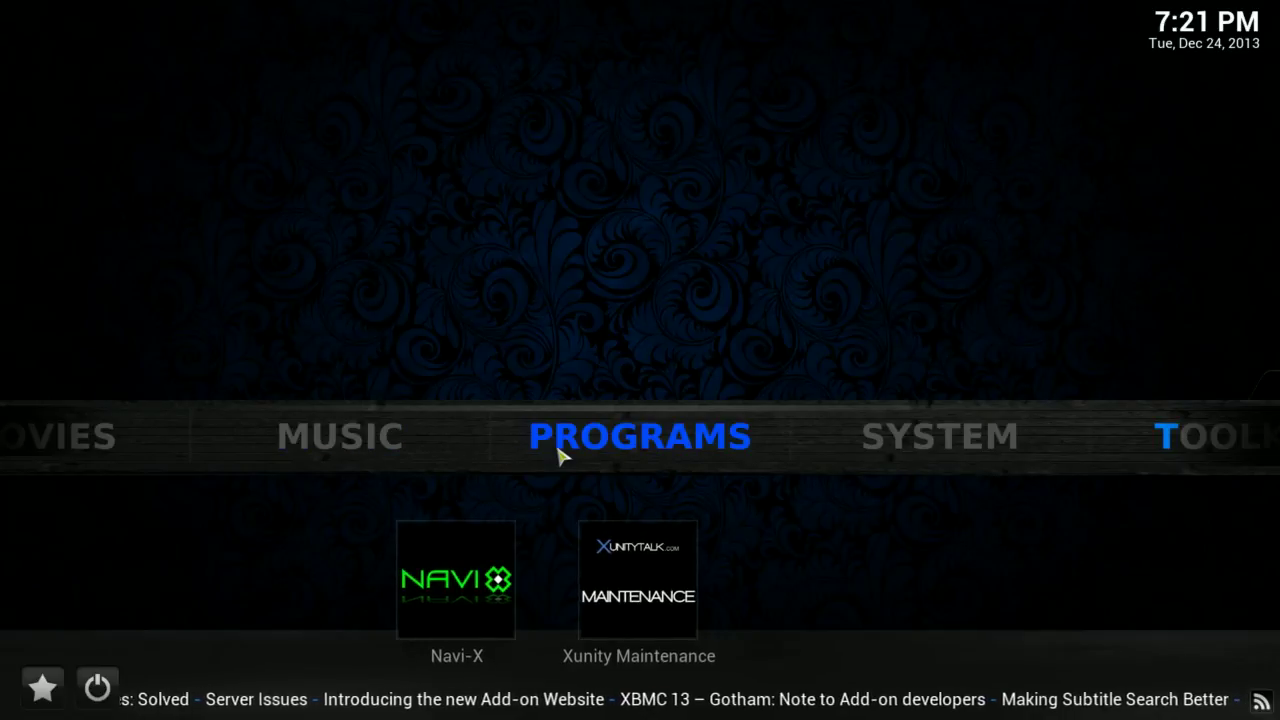
Step: Open the TV shows search in the 1Channel video add-on
mouse_move(229, 454)
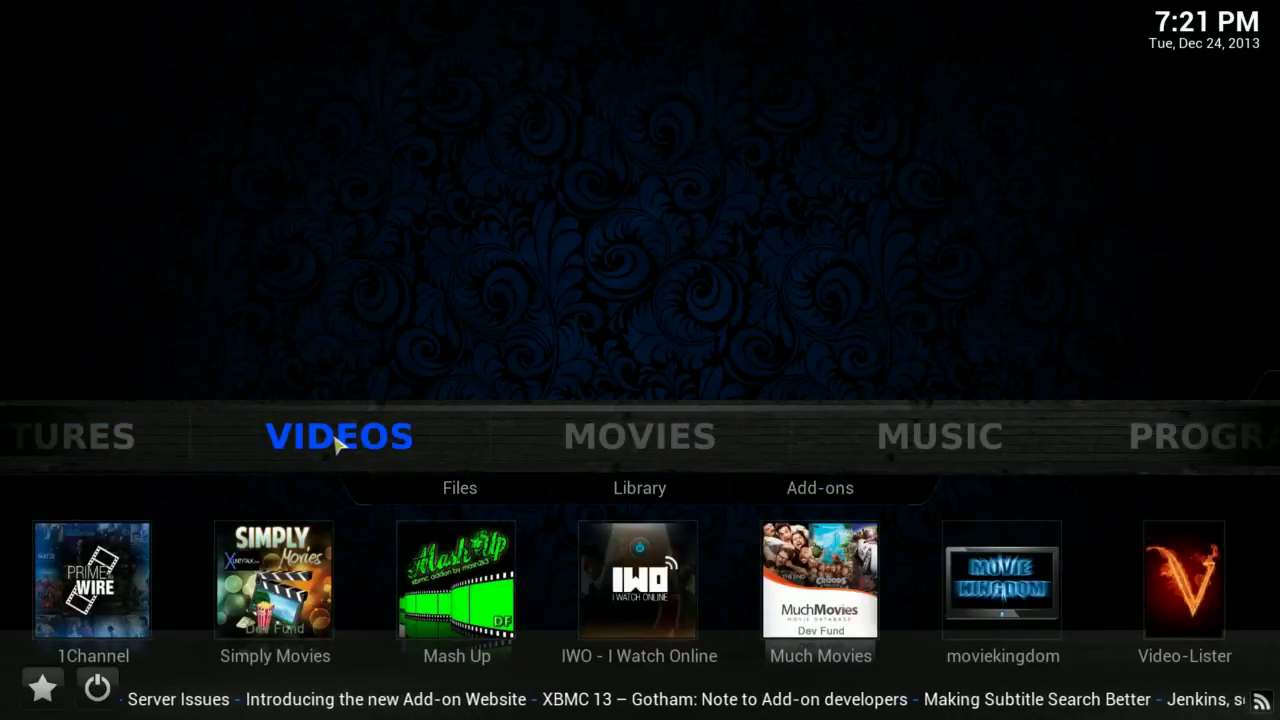
click(137, 566)
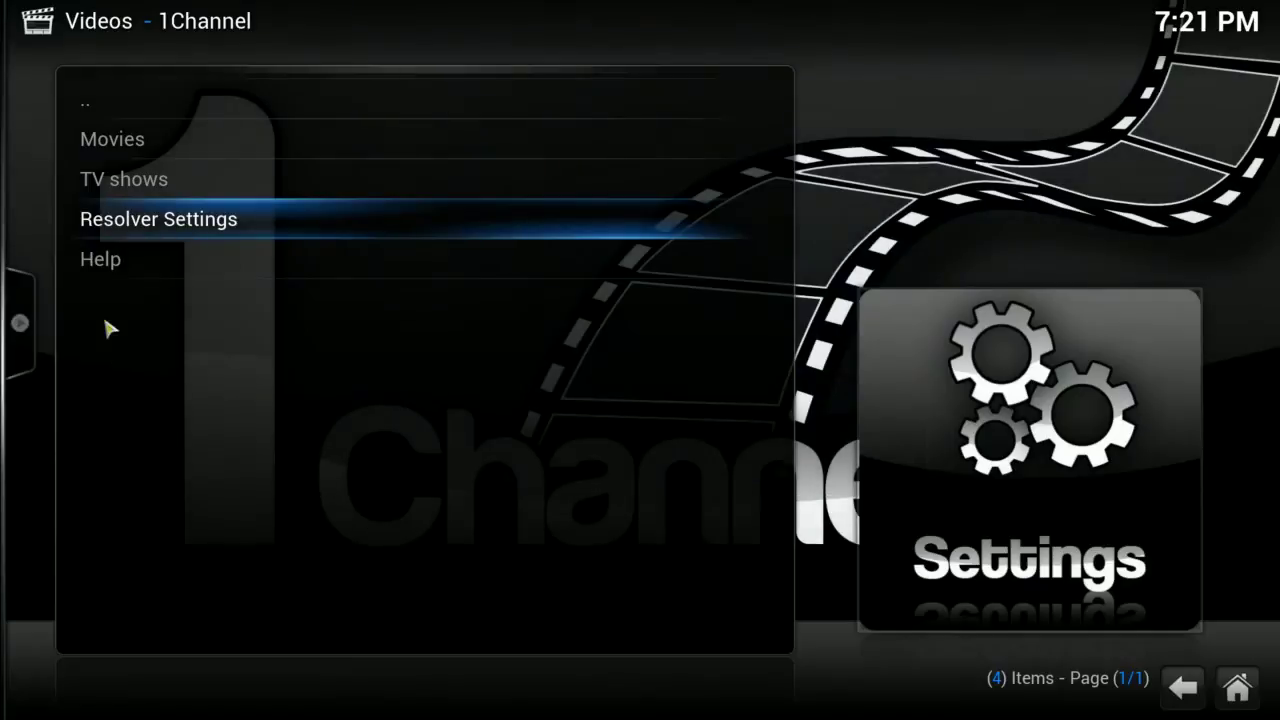
click(160, 184)
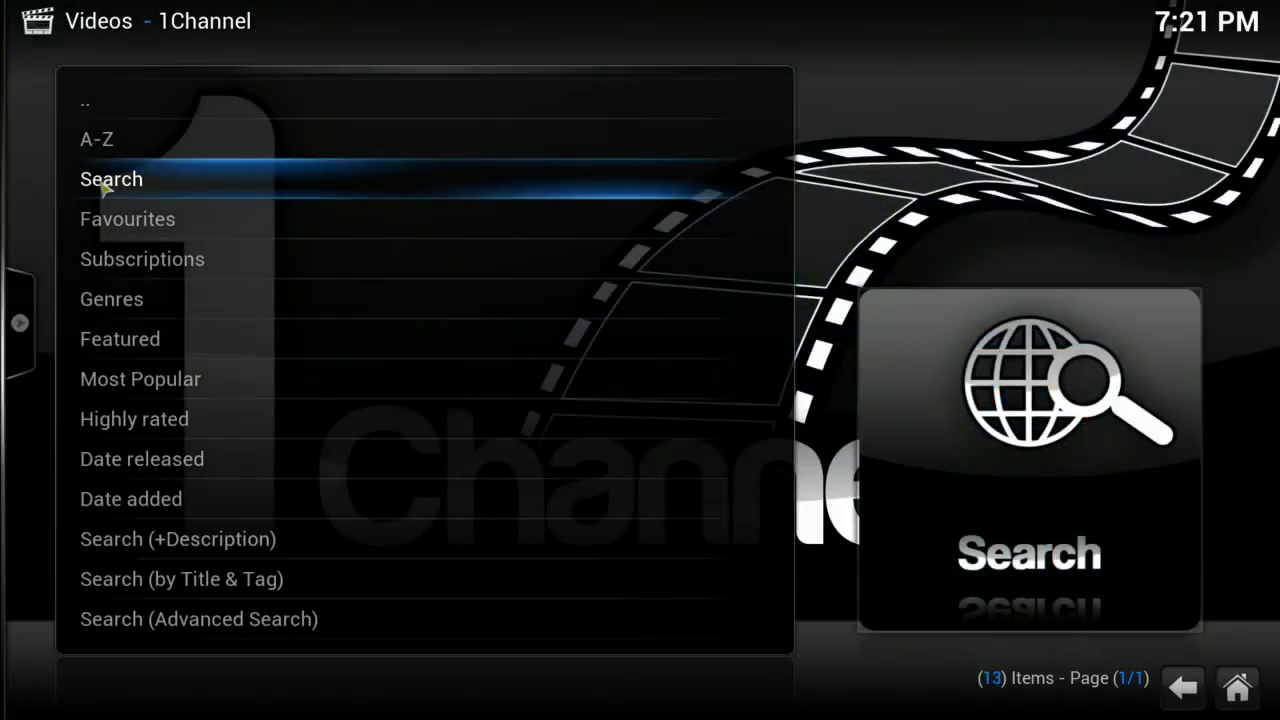
click(105, 190)
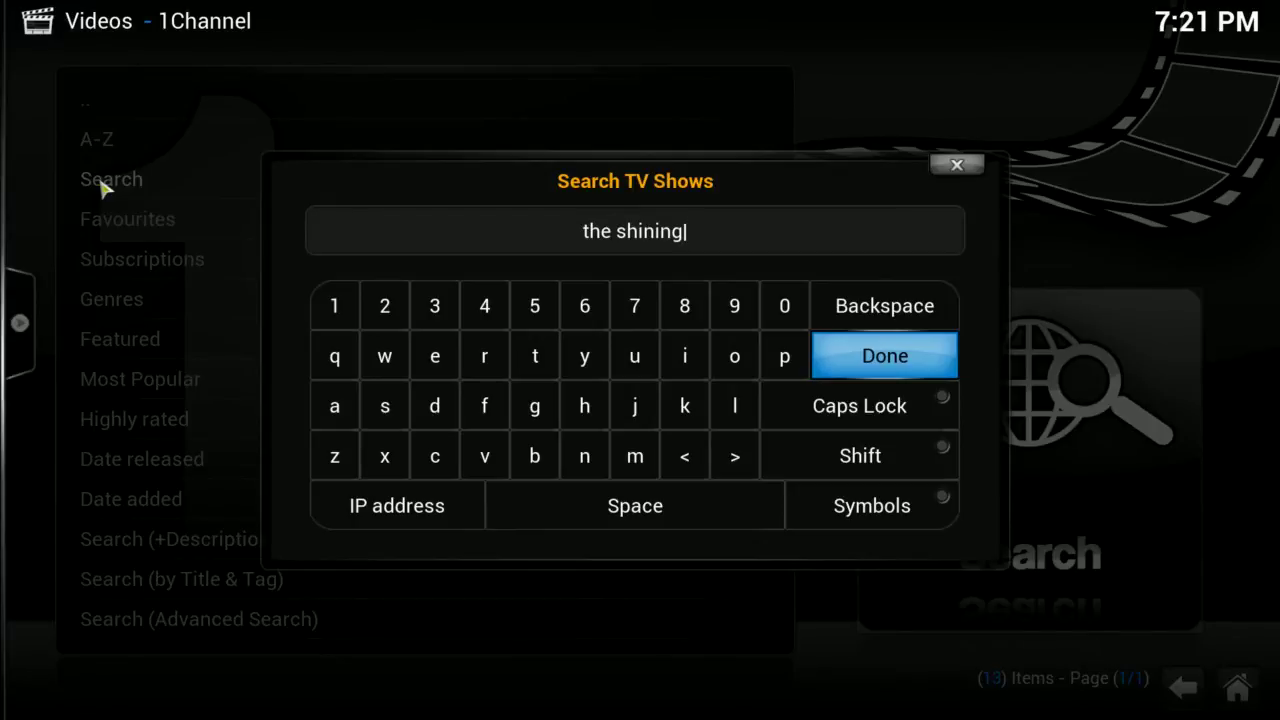
Step: Replace the previous search text with "counting cars" and run the TV show search
key(BackSpace)
key(BackSpace)
key(BackSpace)
key(BackSpace)
key(BackSpace)
key(BackSpace)
key(BackSpace)
key(BackSpace)
key(BackSpace)
key(BackSpace)
key(BackSpace)
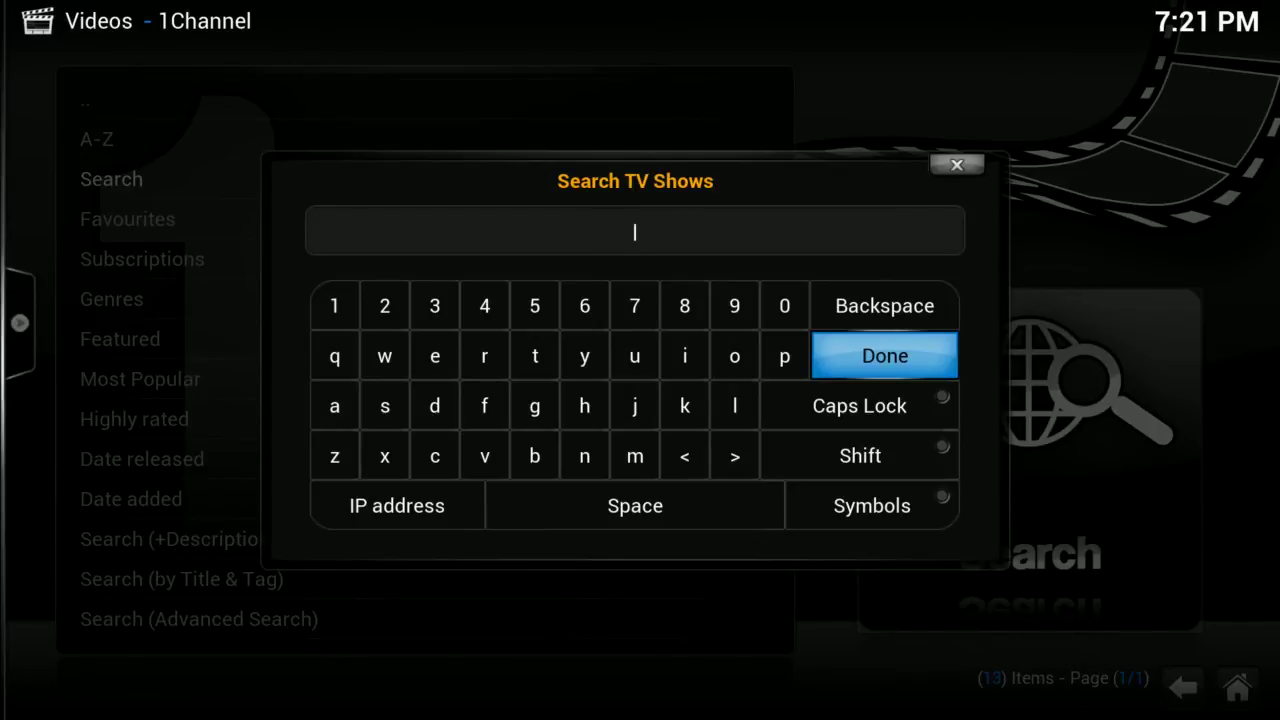
text(va)
text(ounting cars)
key(Return)
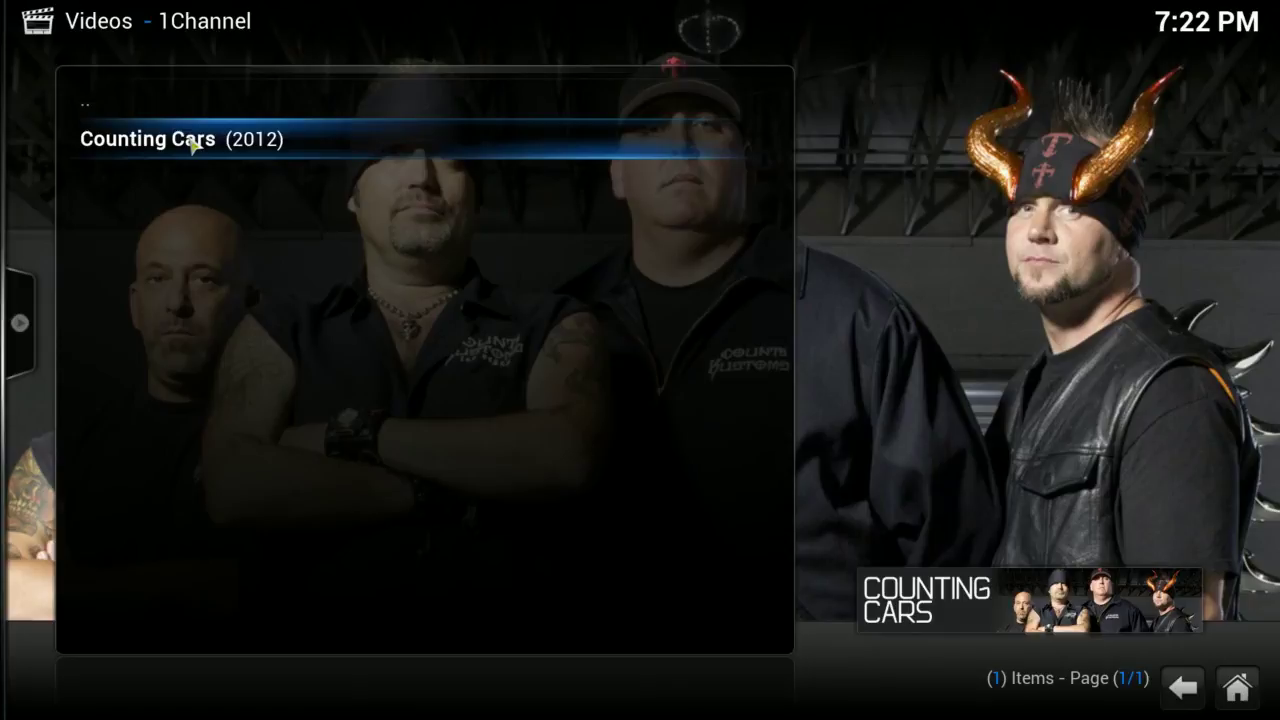
Step: Subscribe to Counting Cars (2012) from the search results and return to the home screen
right_click(195, 143)
key(Down)
key(Down)
key(Down)
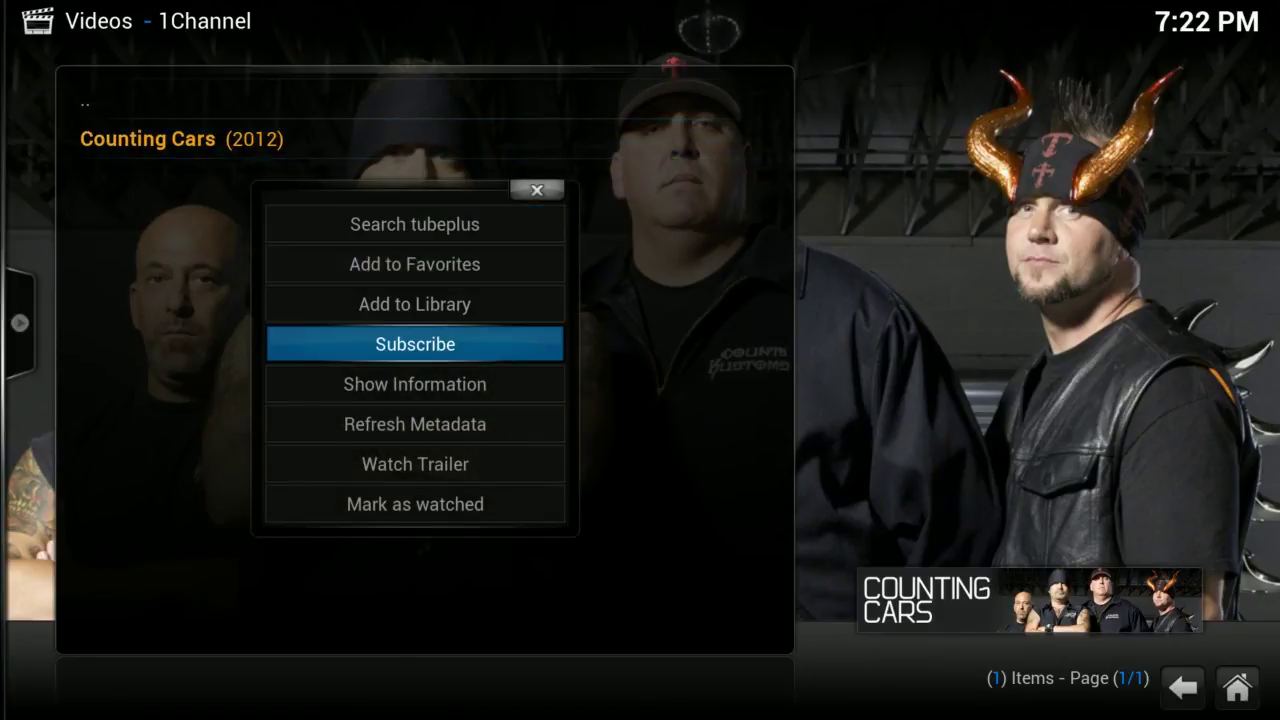
key(Return)
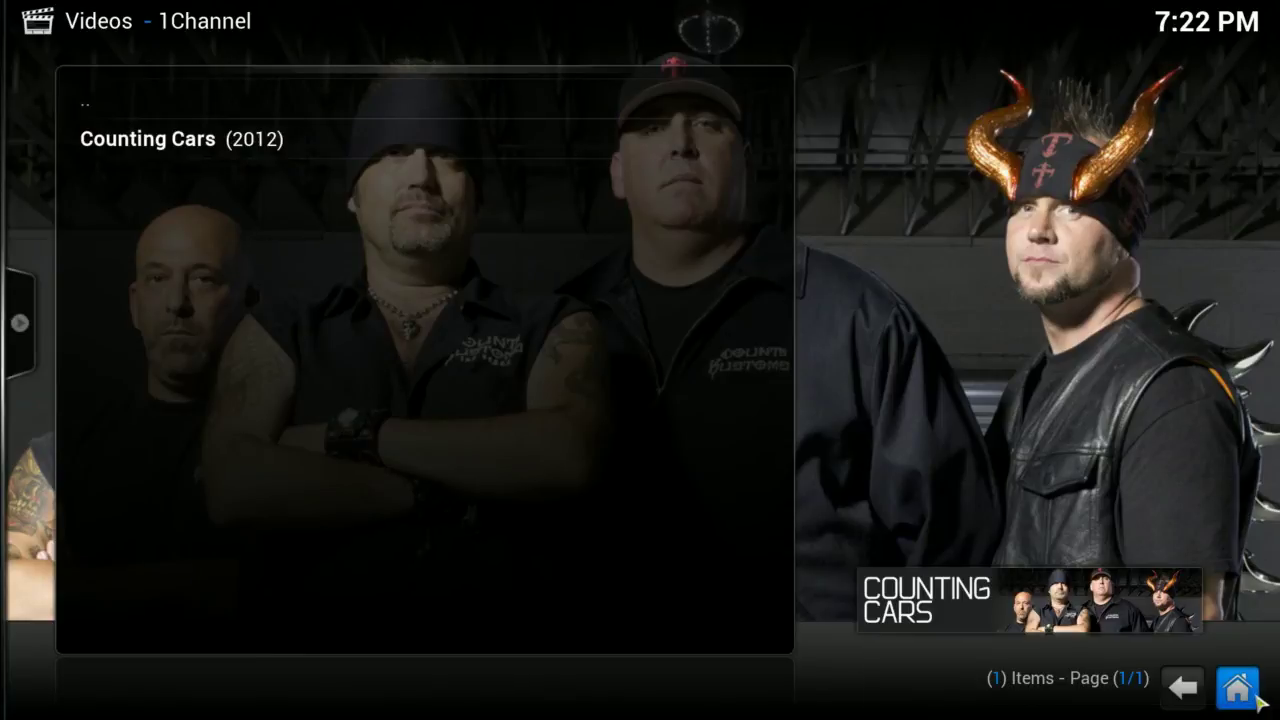
click(1257, 701)
Step: Update the video library from The Shining's entry in the Movies library and return to the home screen
mouse_move(943, 452)
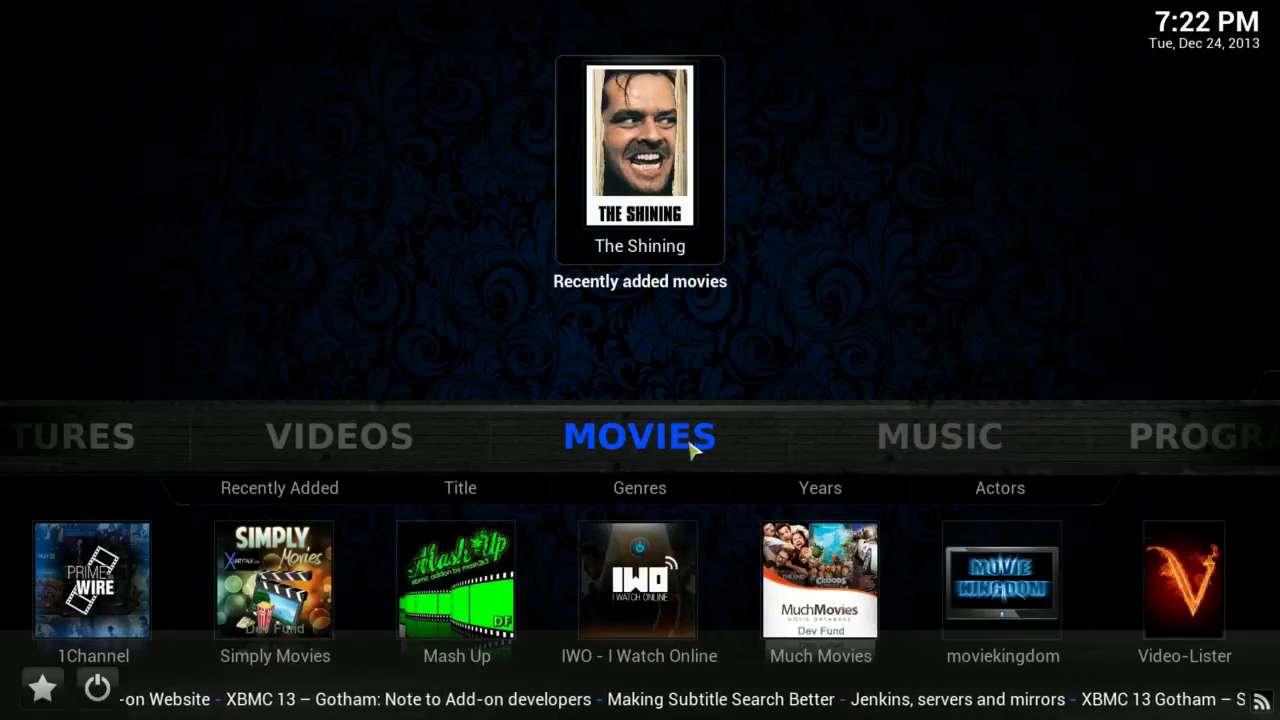
click(675, 443)
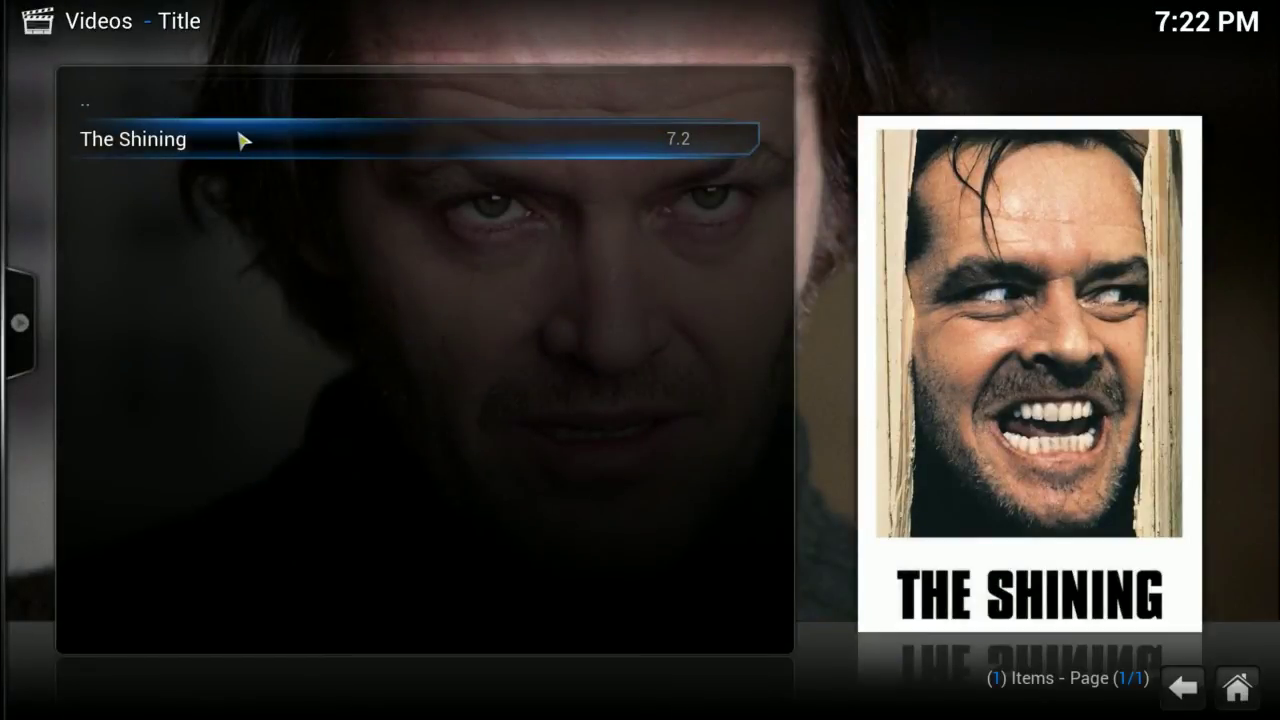
key(c)
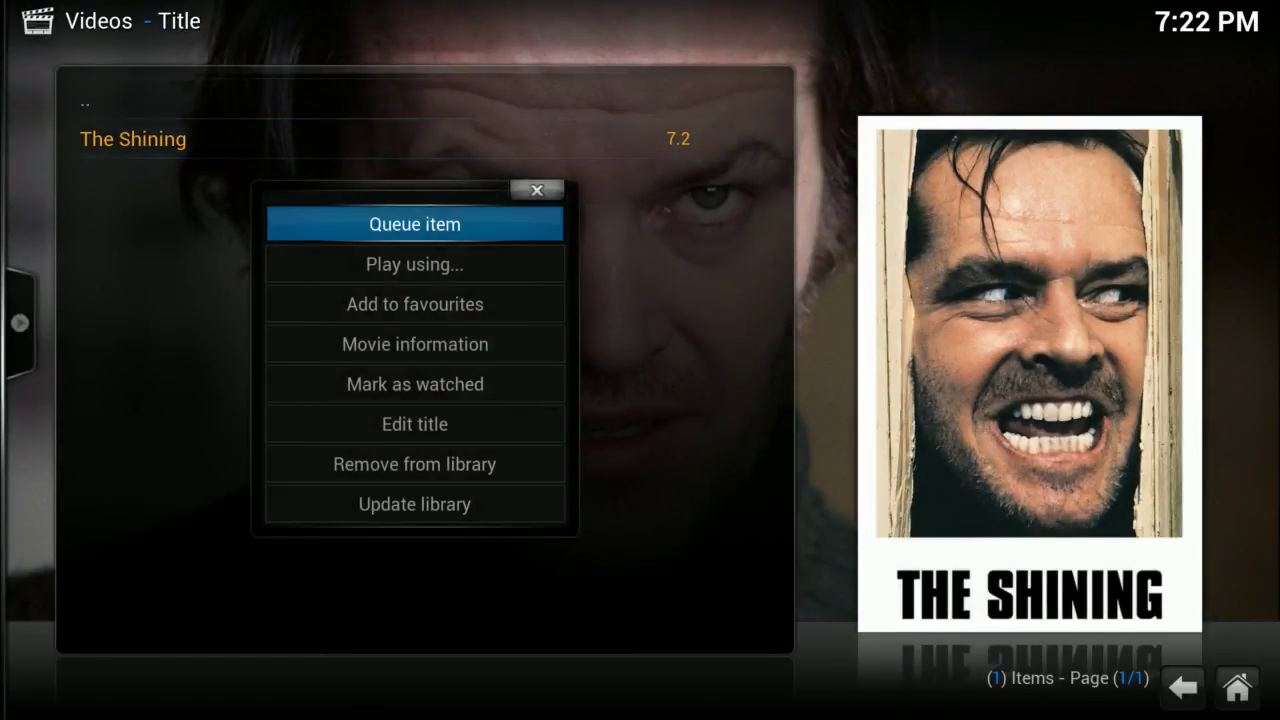
click(428, 524)
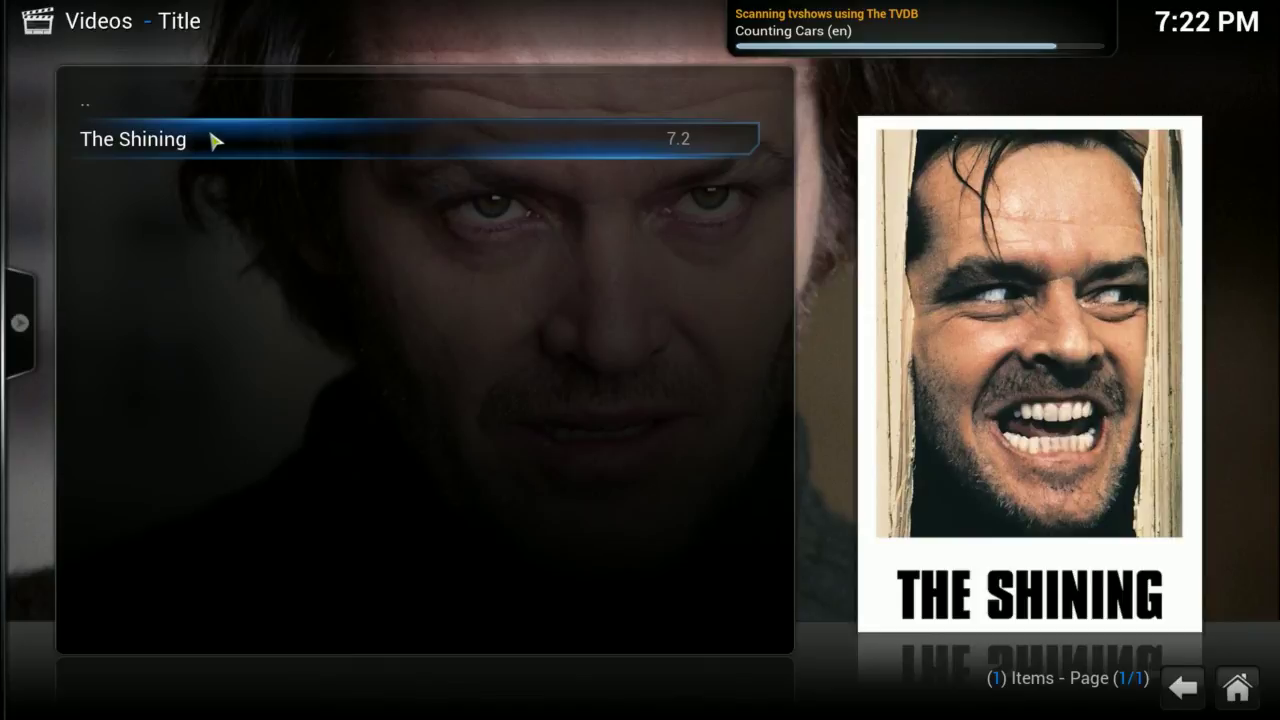
click(1235, 690)
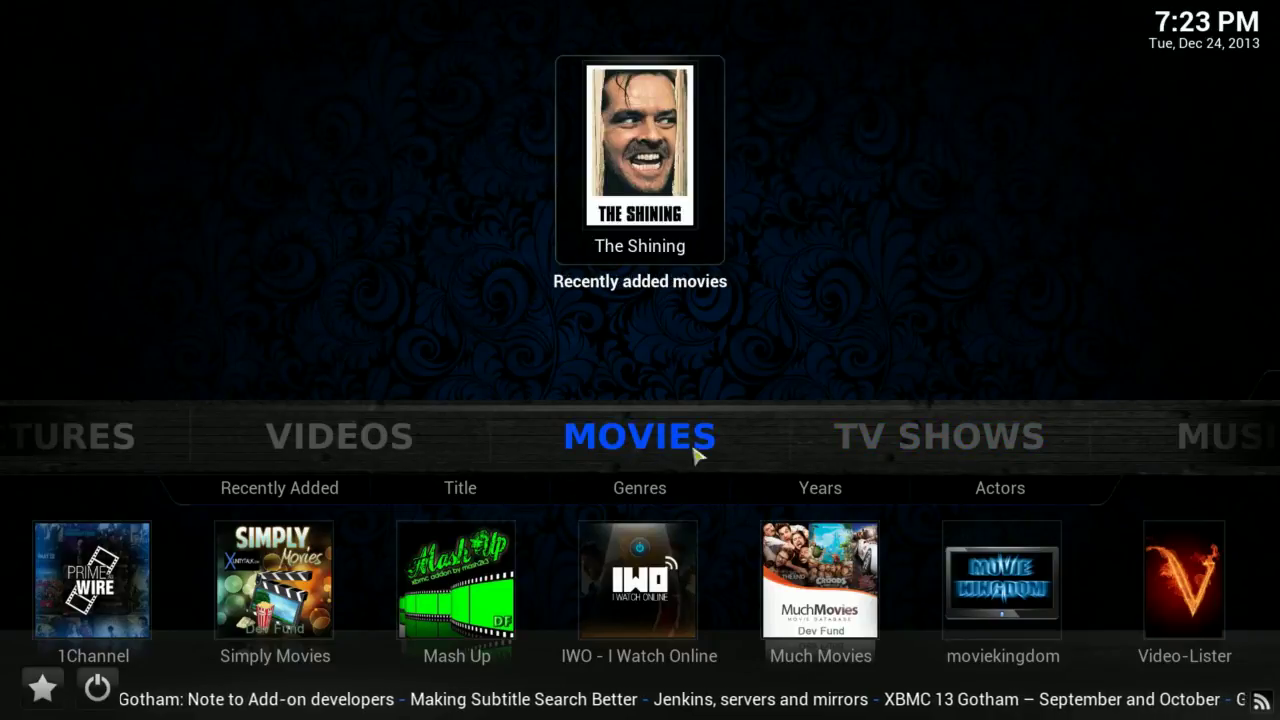
Step: Review the Update library option for The Shining in the Movies library, dismiss the options, and return home
click(660, 447)
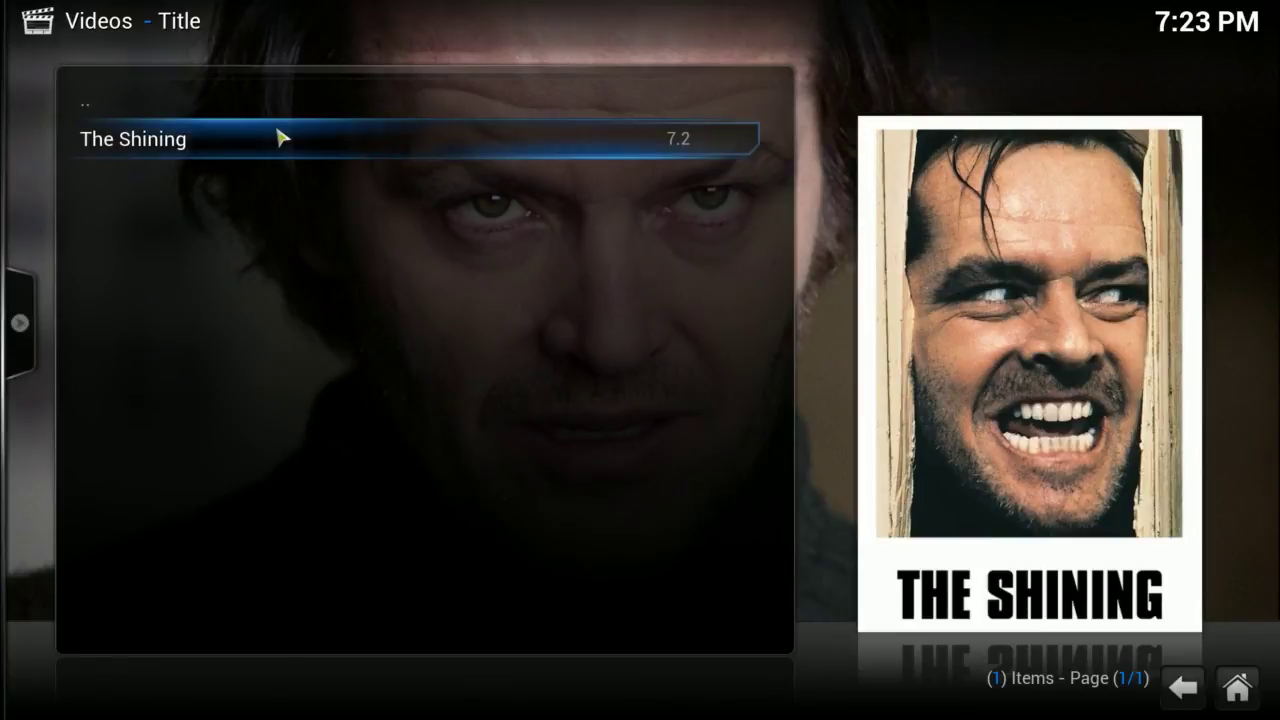
right_click(281, 138)
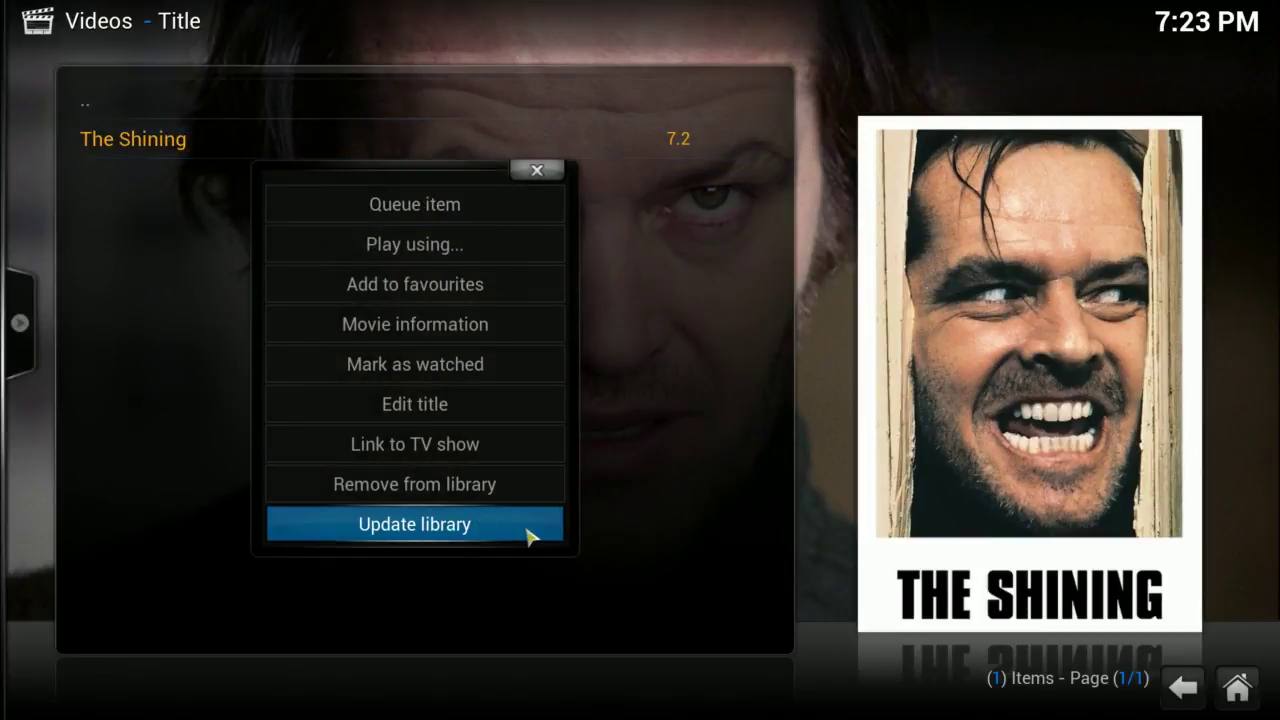
click(549, 175)
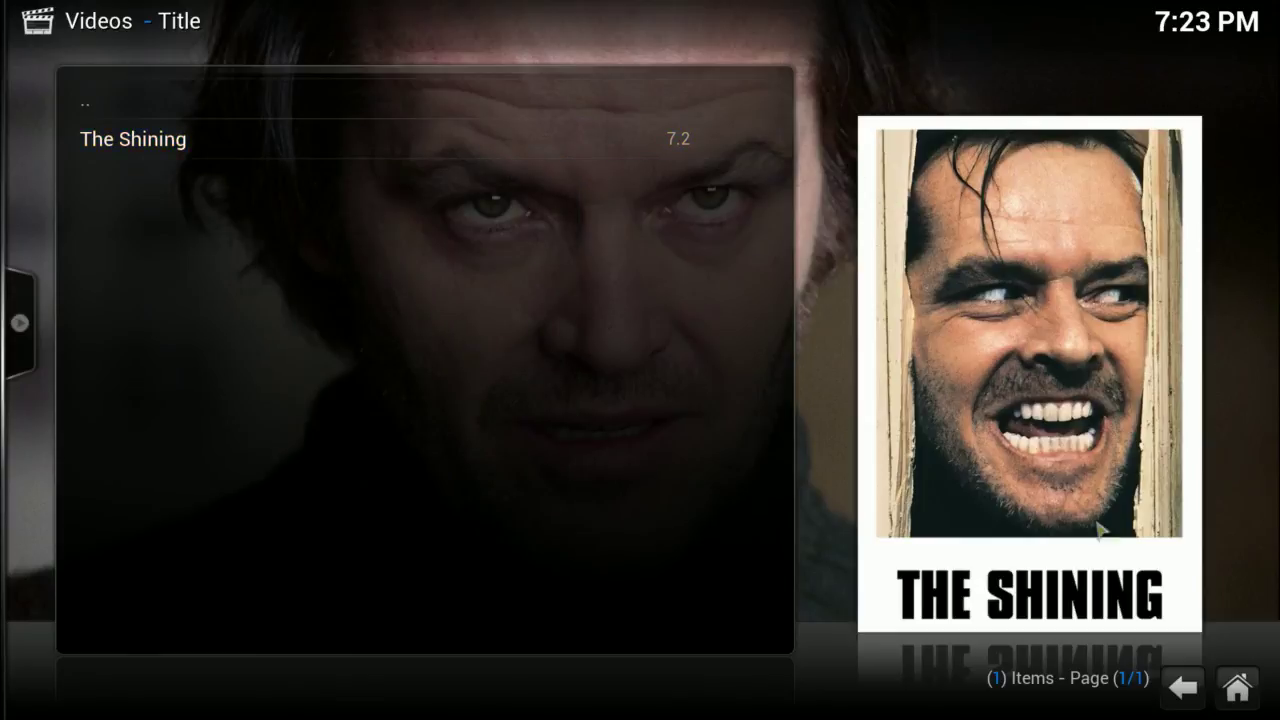
click(1238, 690)
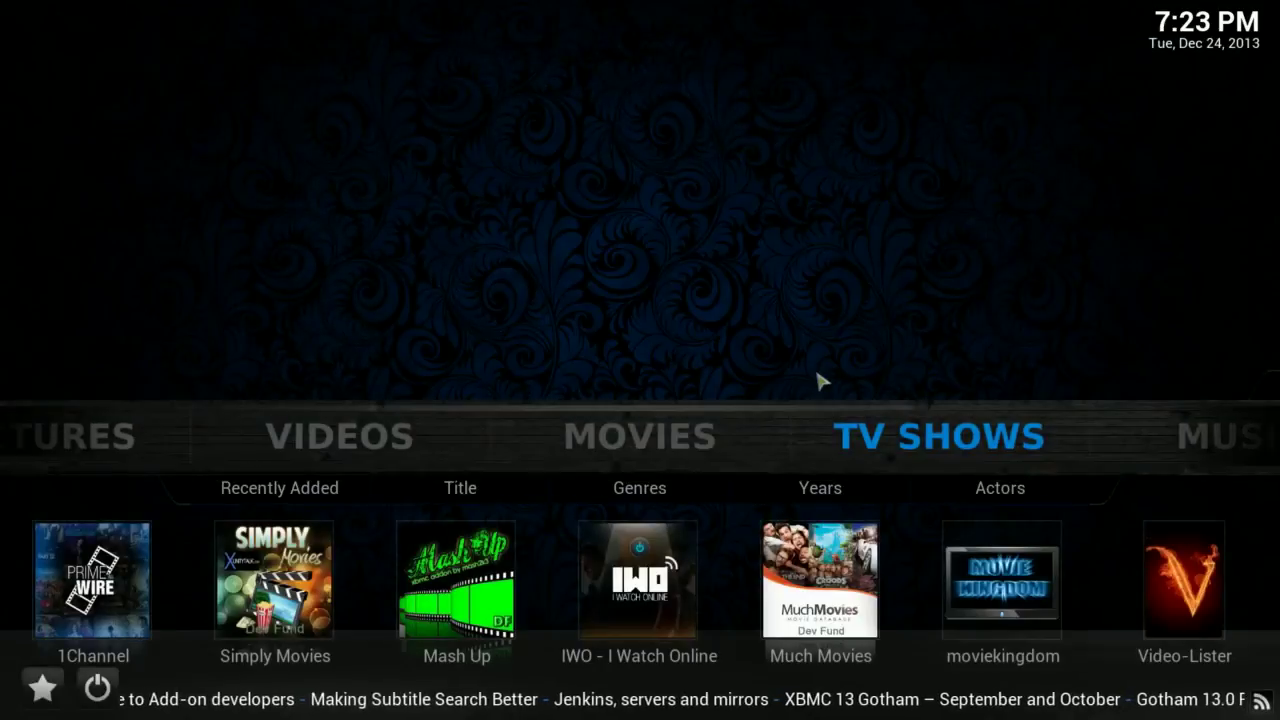
Step: Open Counting Cars in the TV Shows library and look through the Season 2 episode list
click(930, 437)
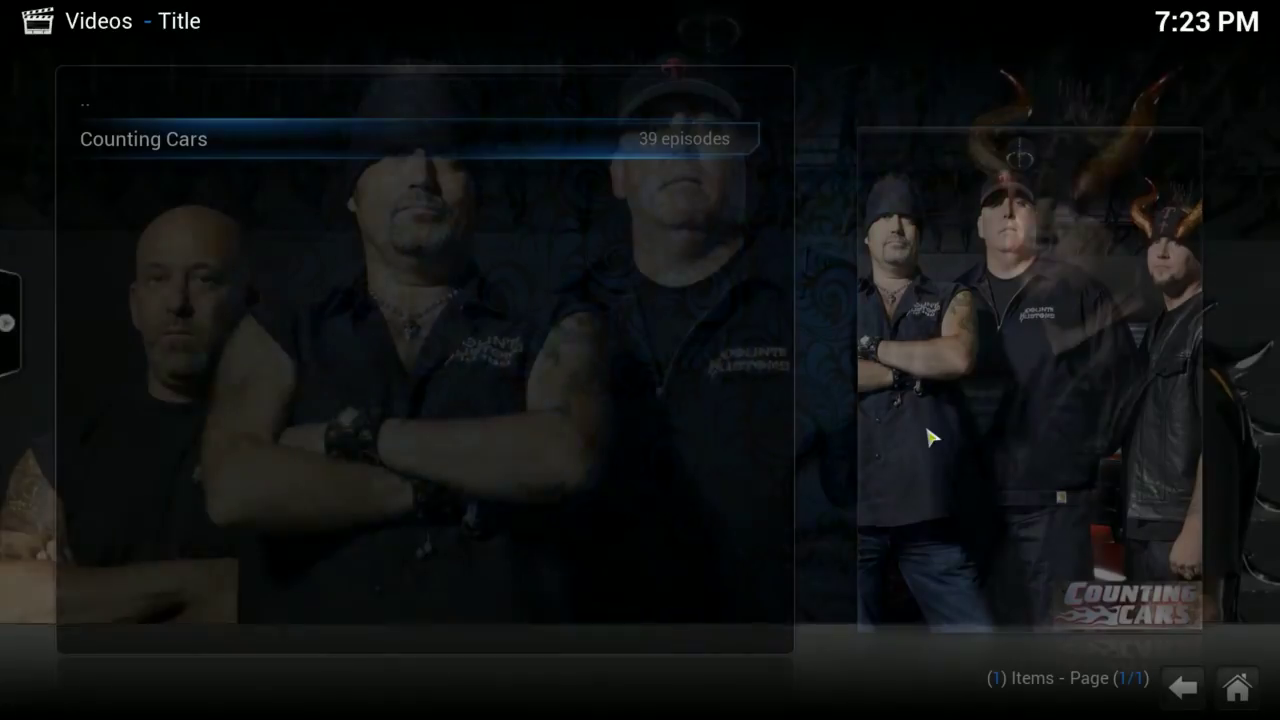
click(180, 148)
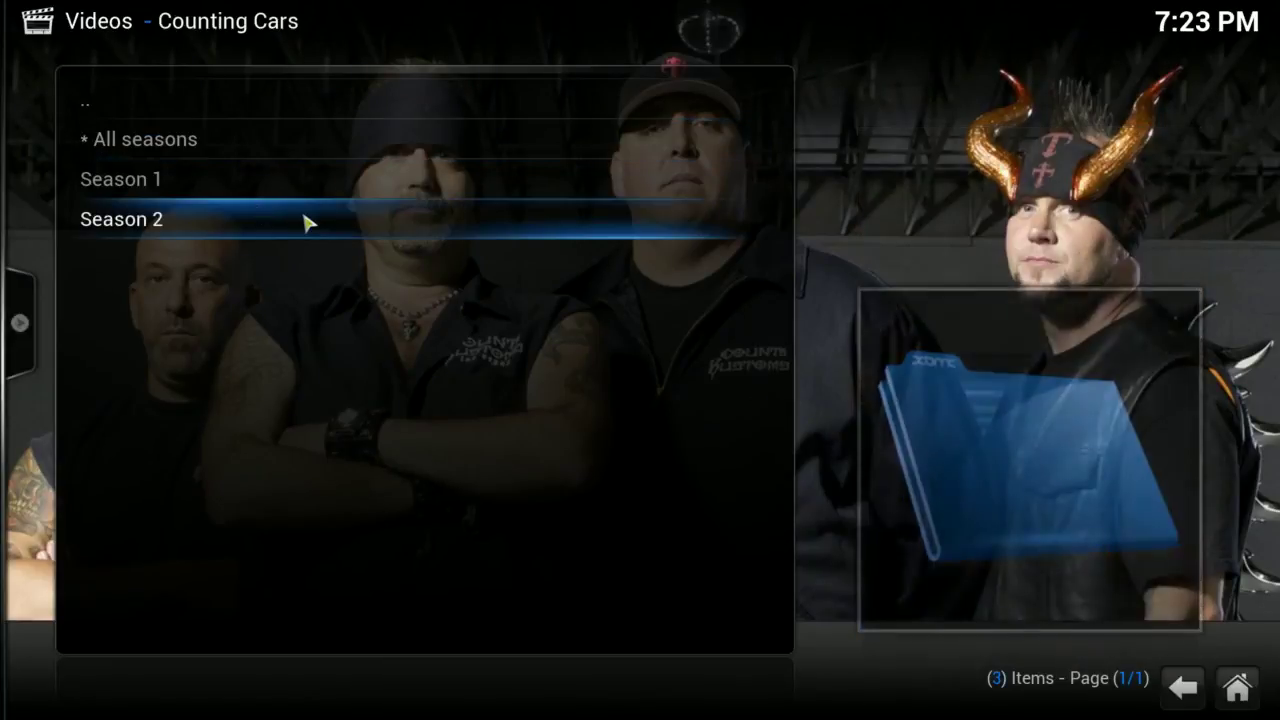
click(140, 222)
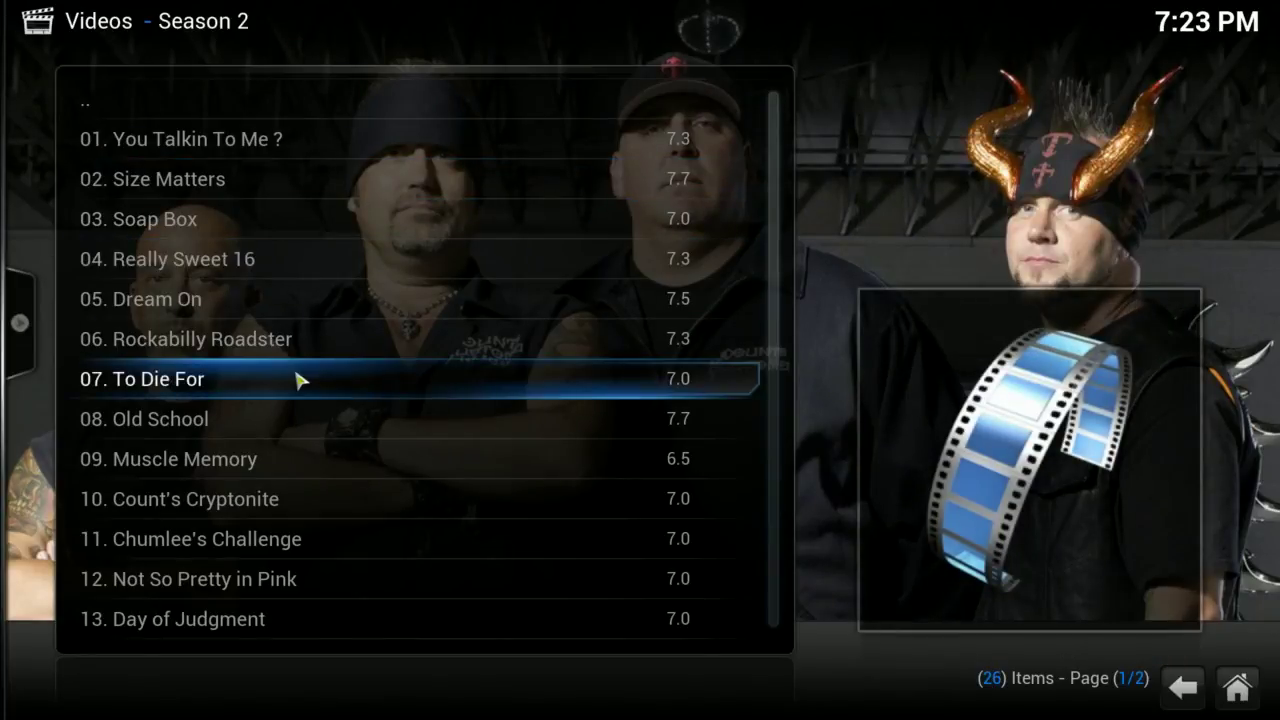
scroll(298, 380, down, 17)
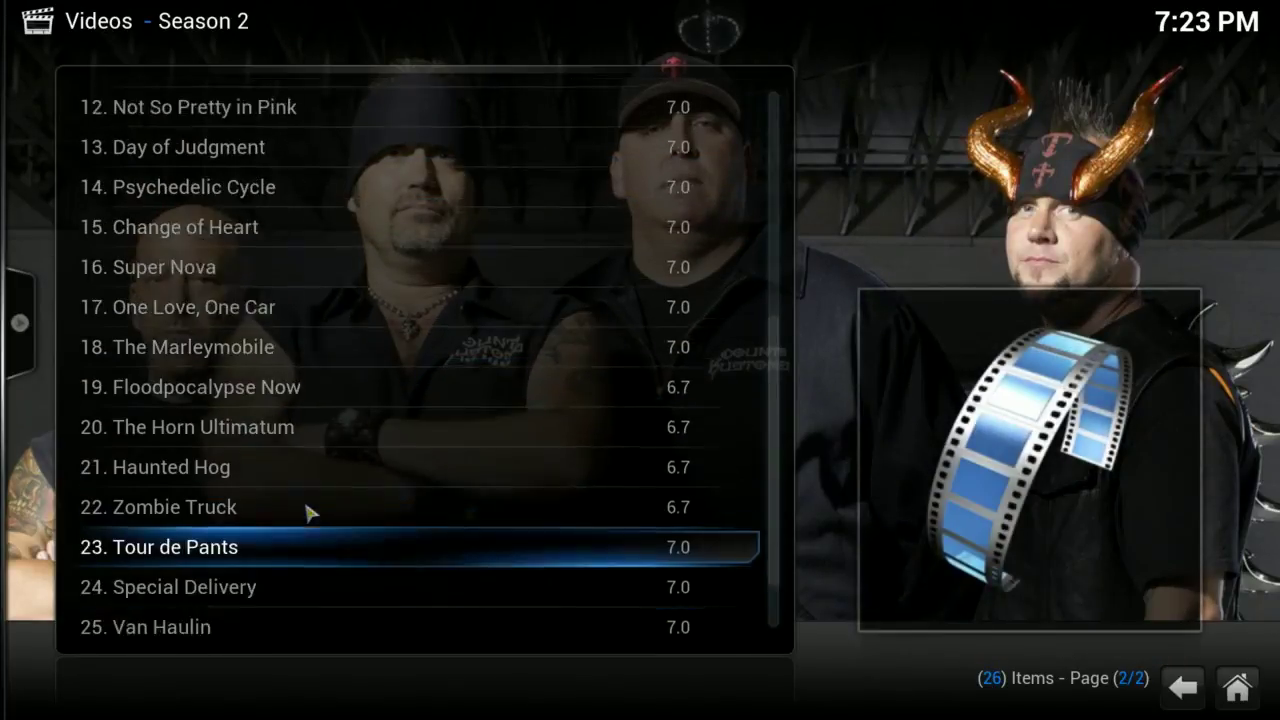
scroll(310, 530, up, 15)
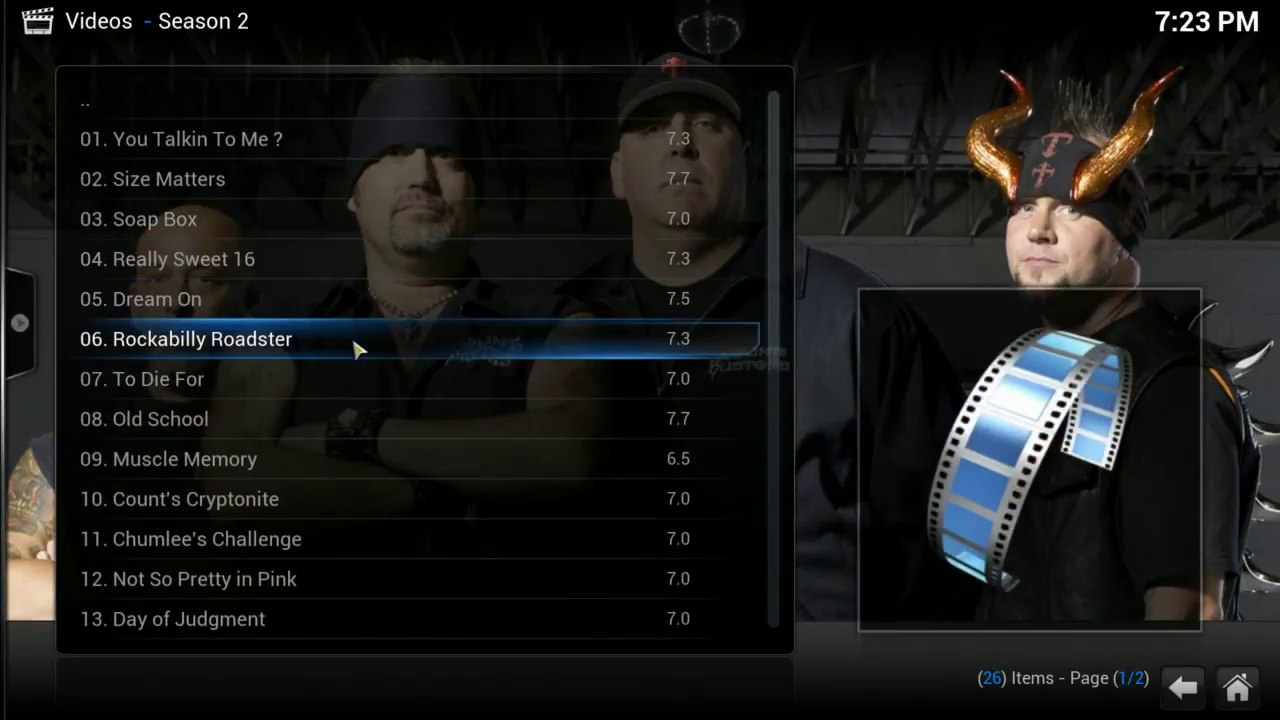
Step: Open the Season 2 episode Rockabilly Roadster, look through the available streams, and play the putlocker.com one
click(357, 349)
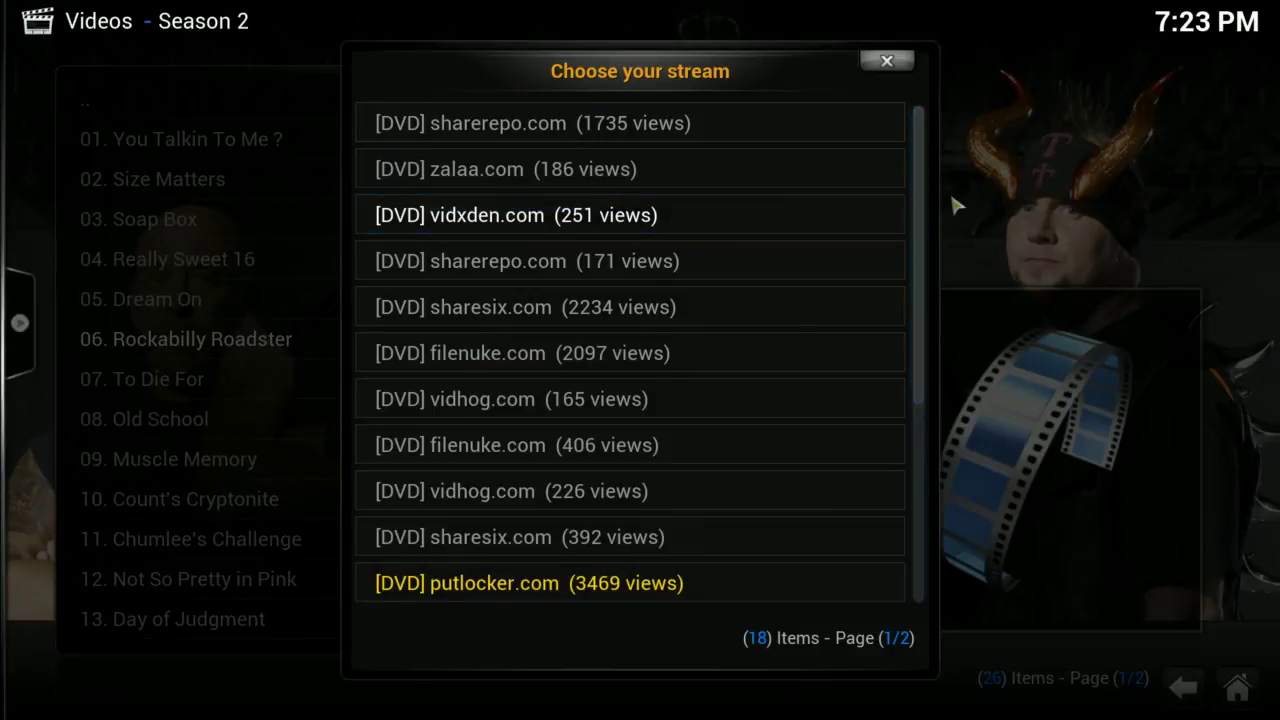
drag(920, 229, 927, 530)
drag(923, 457, 916, 235)
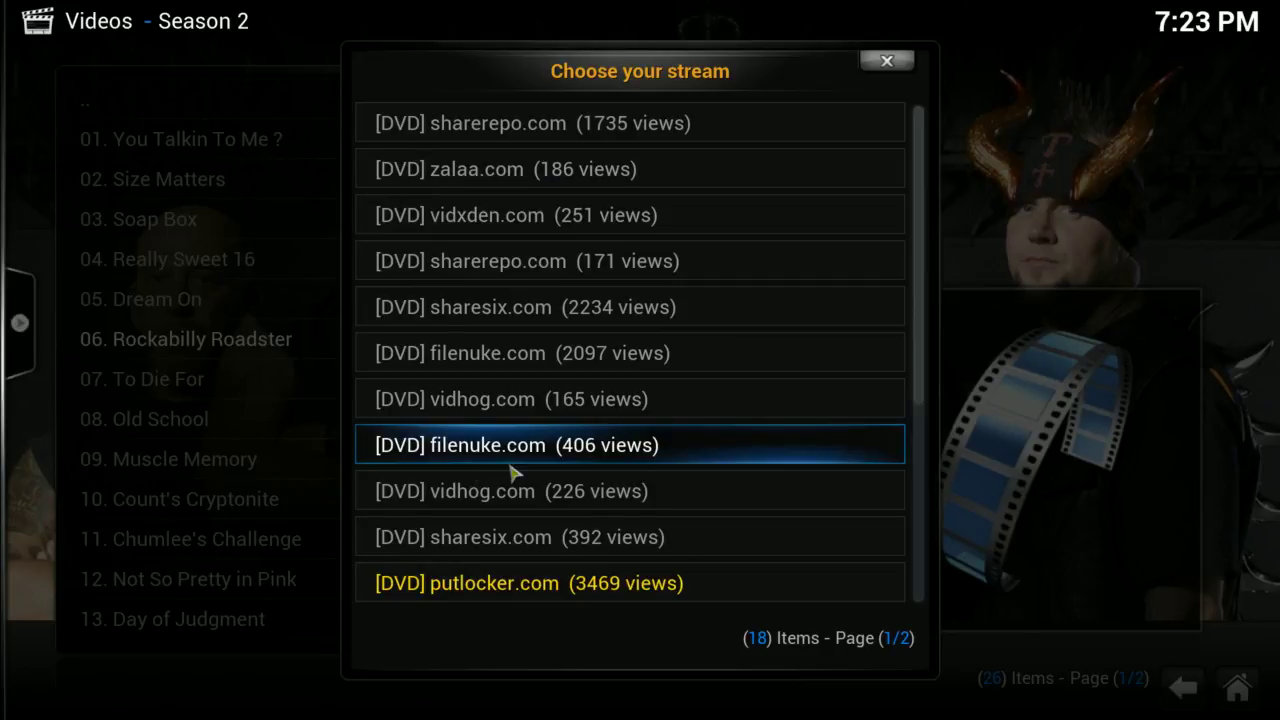
scroll(512, 472, down, 3)
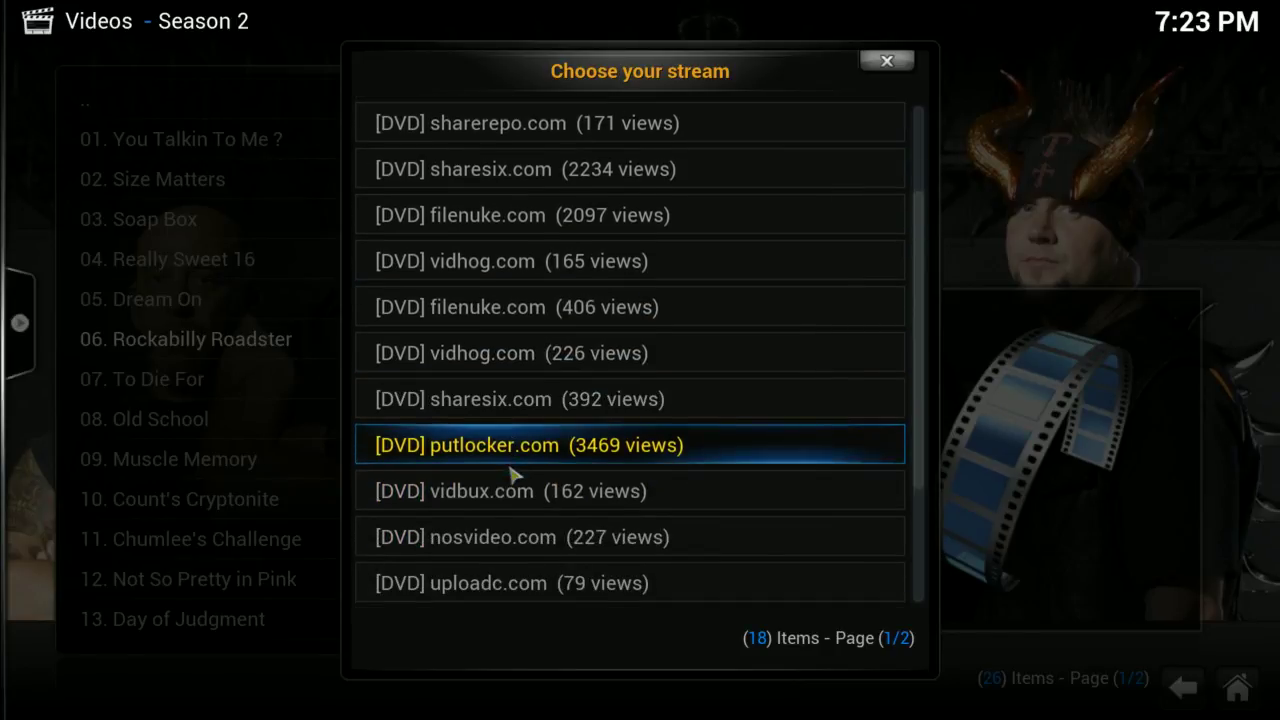
scroll(512, 474, up, 2)
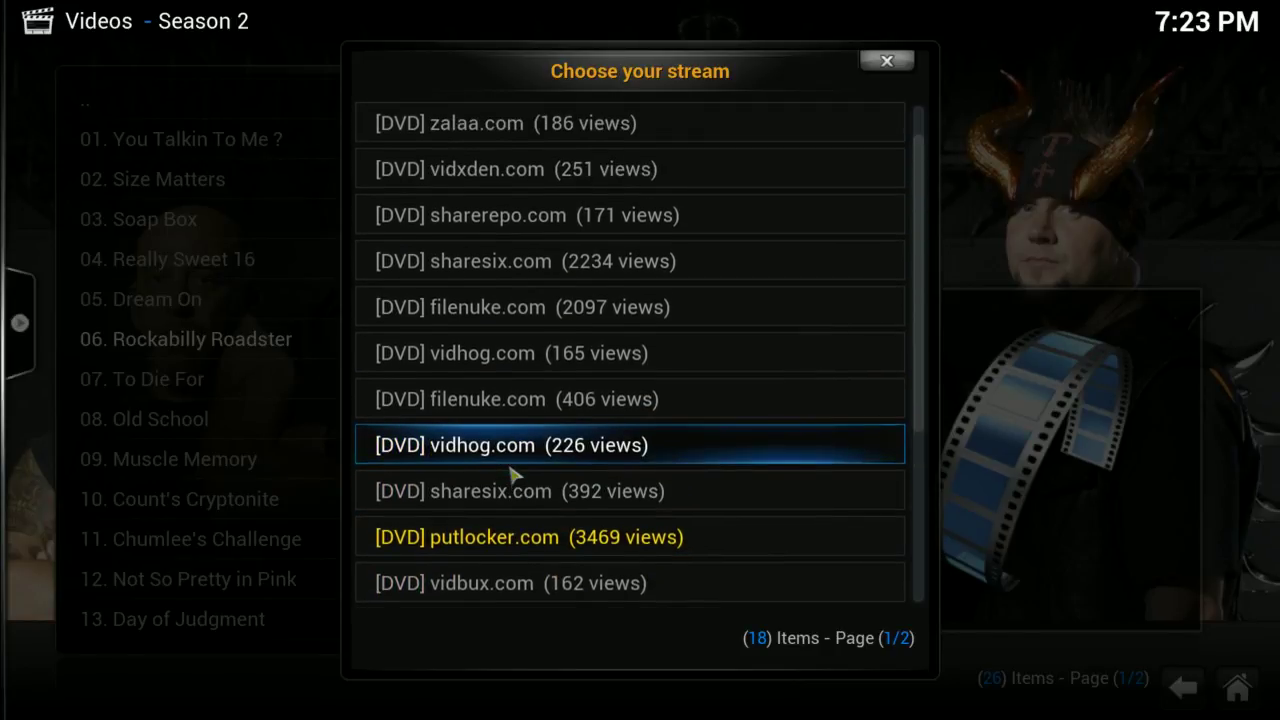
click(497, 550)
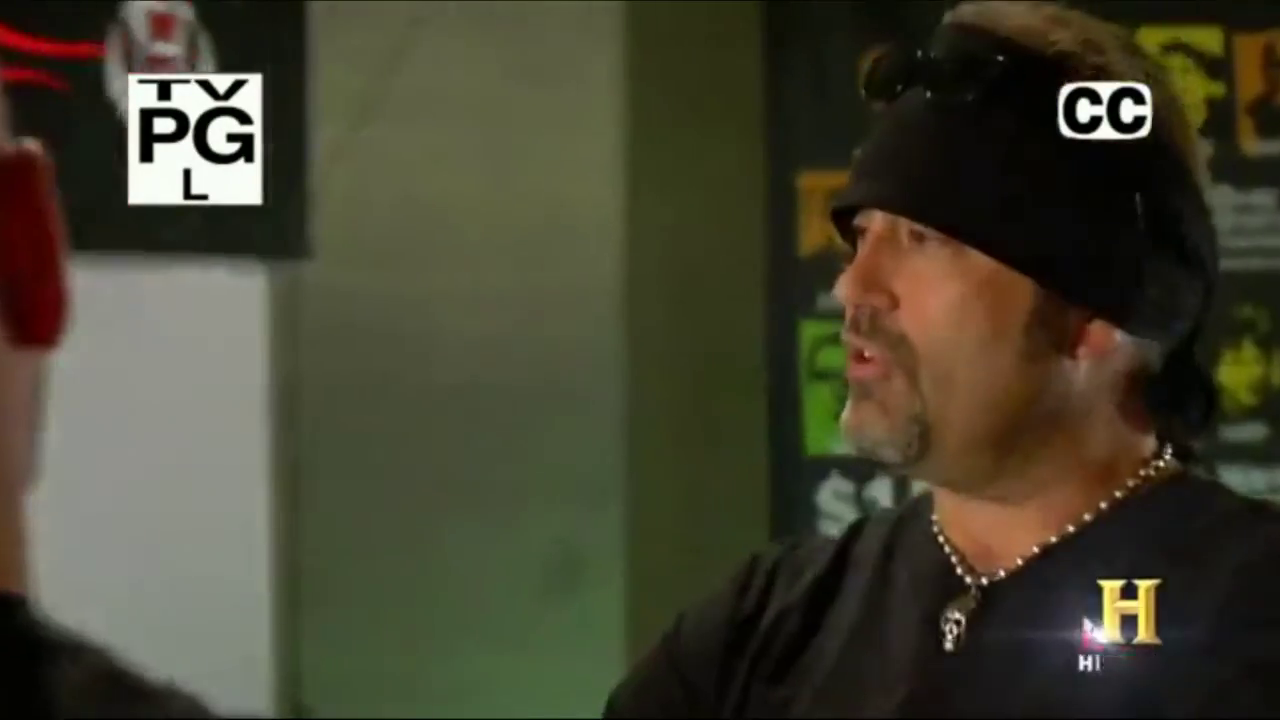
Step: Pause and stop the episode's playback, and go back to the TV Shows title list
key(space)
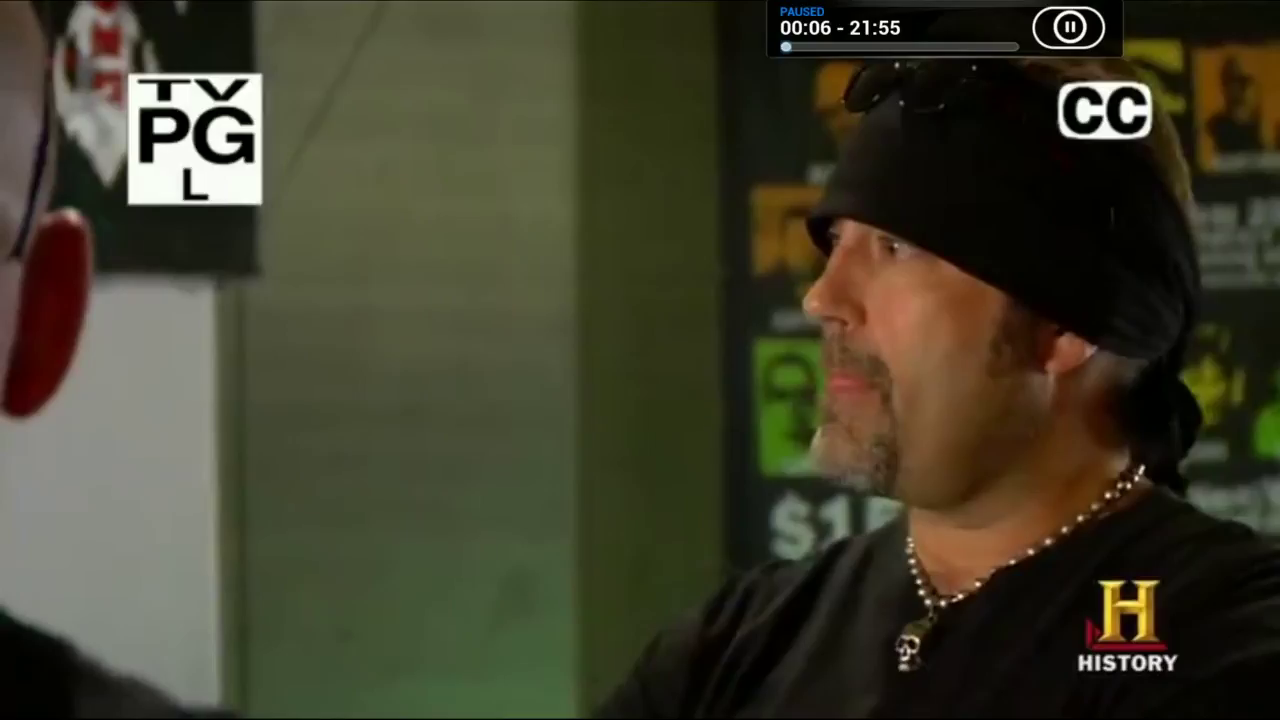
mouse_move(737, 693)
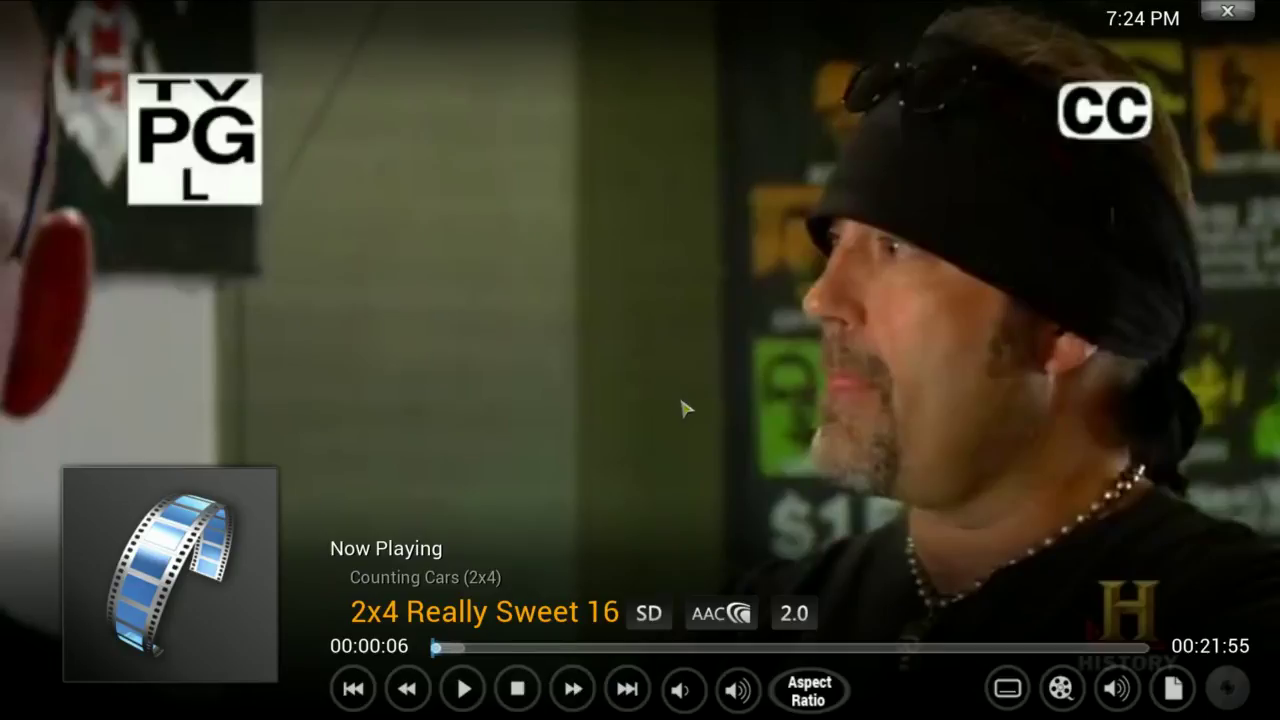
key(x)
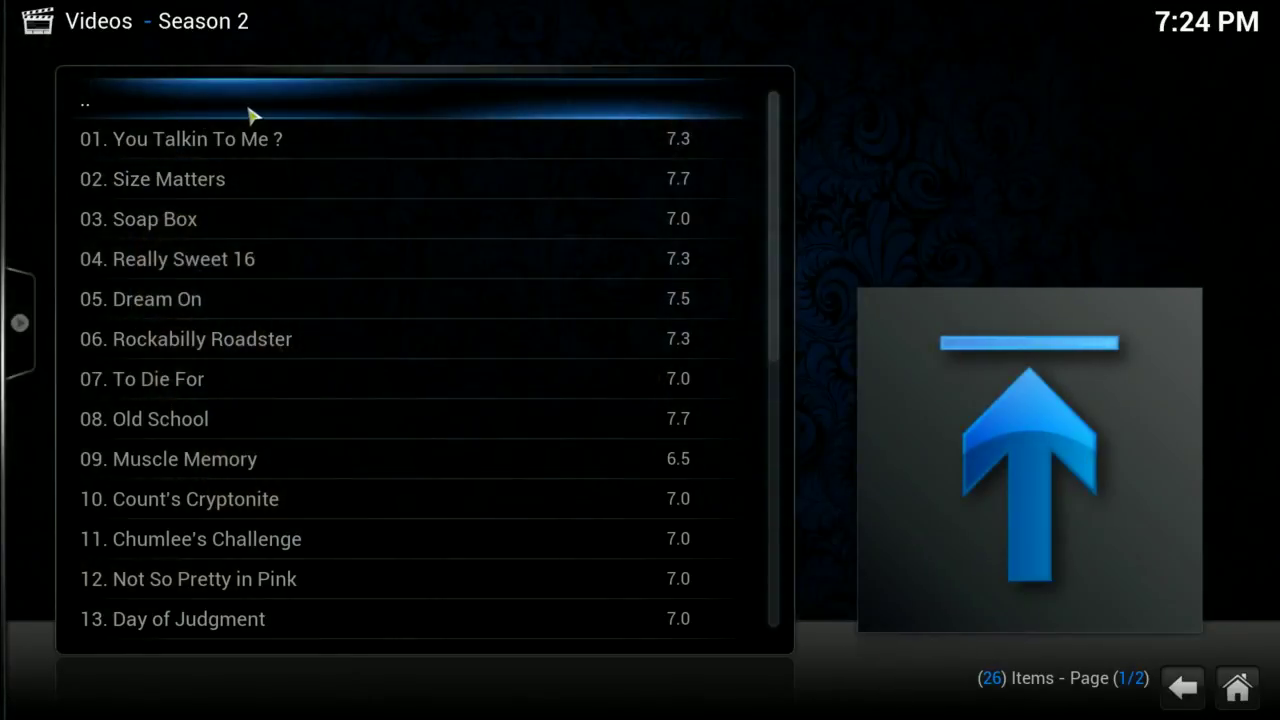
key(BackSpace)
key(BackSpace)
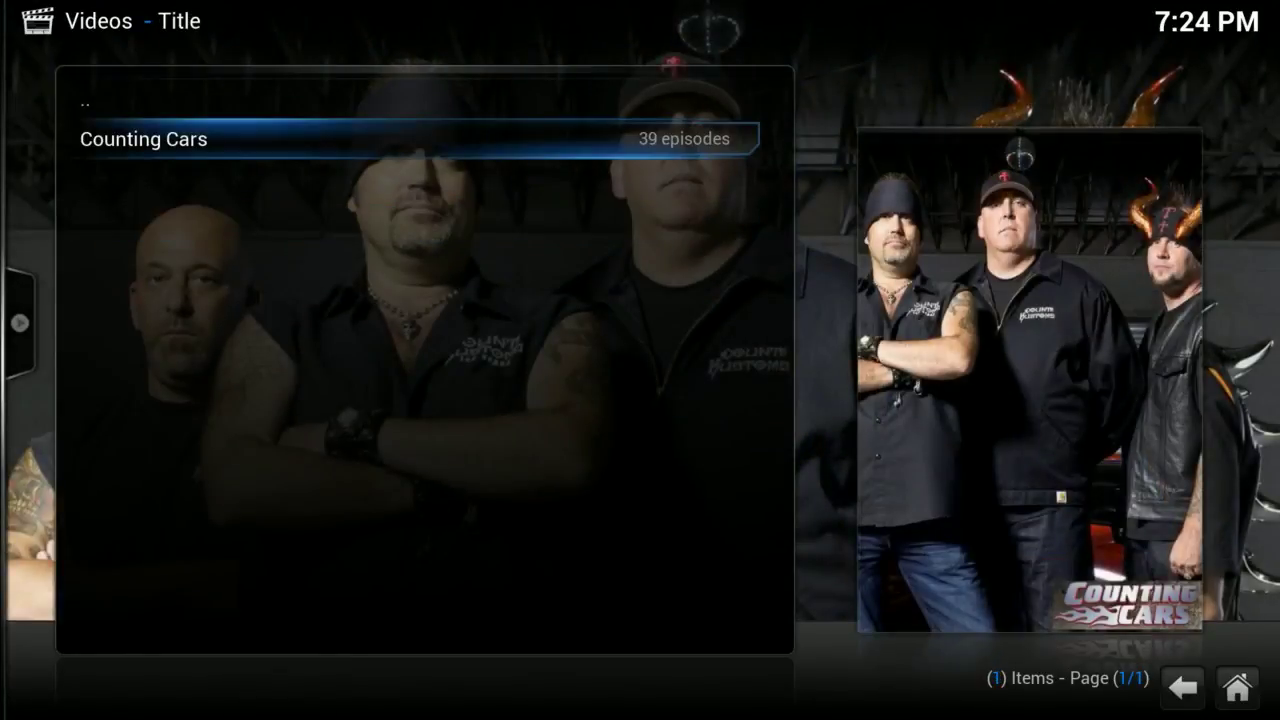
Step: Leave the TV Shows library for the home screen and open the list of video add-ons
key(Escape)
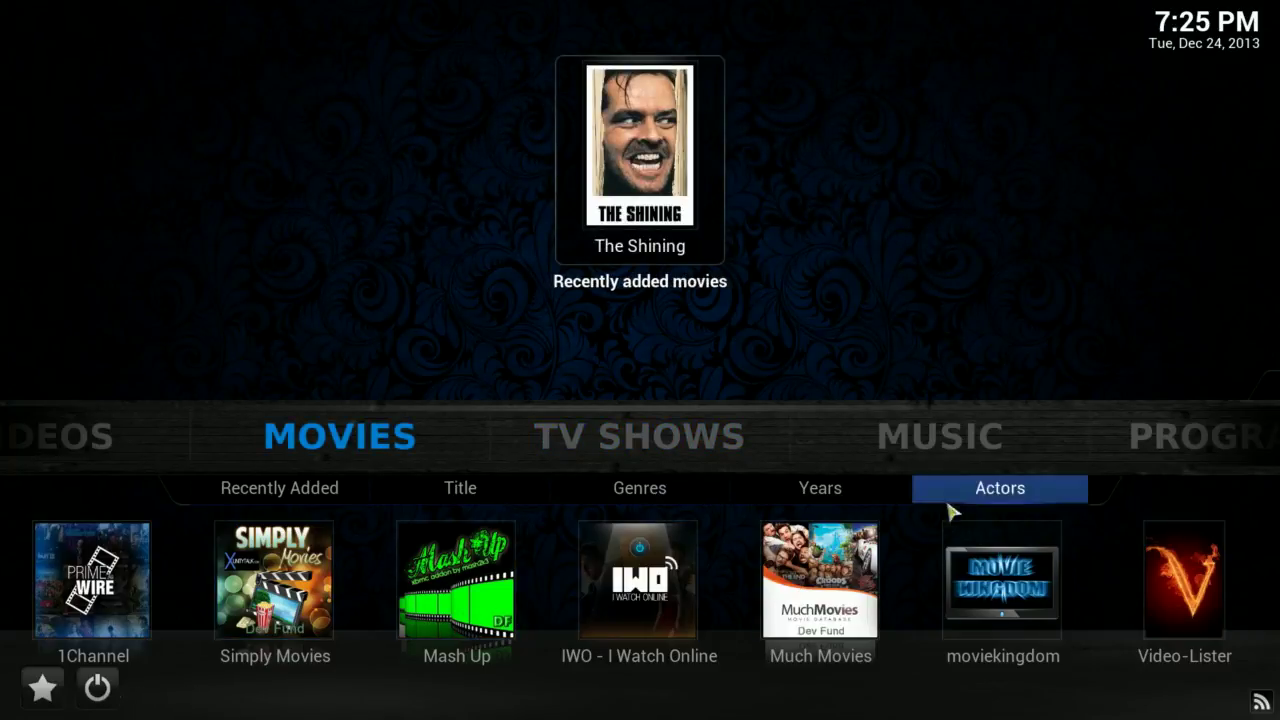
scroll(440, 460, up, 3)
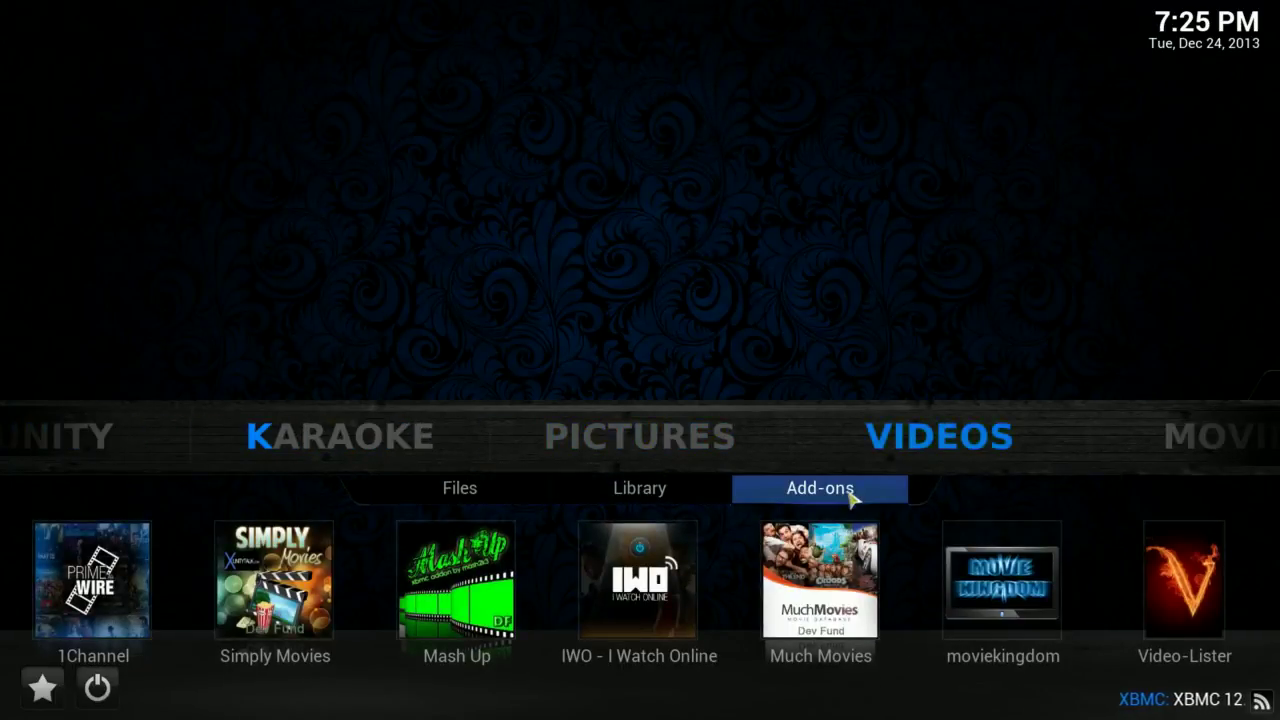
click(820, 488)
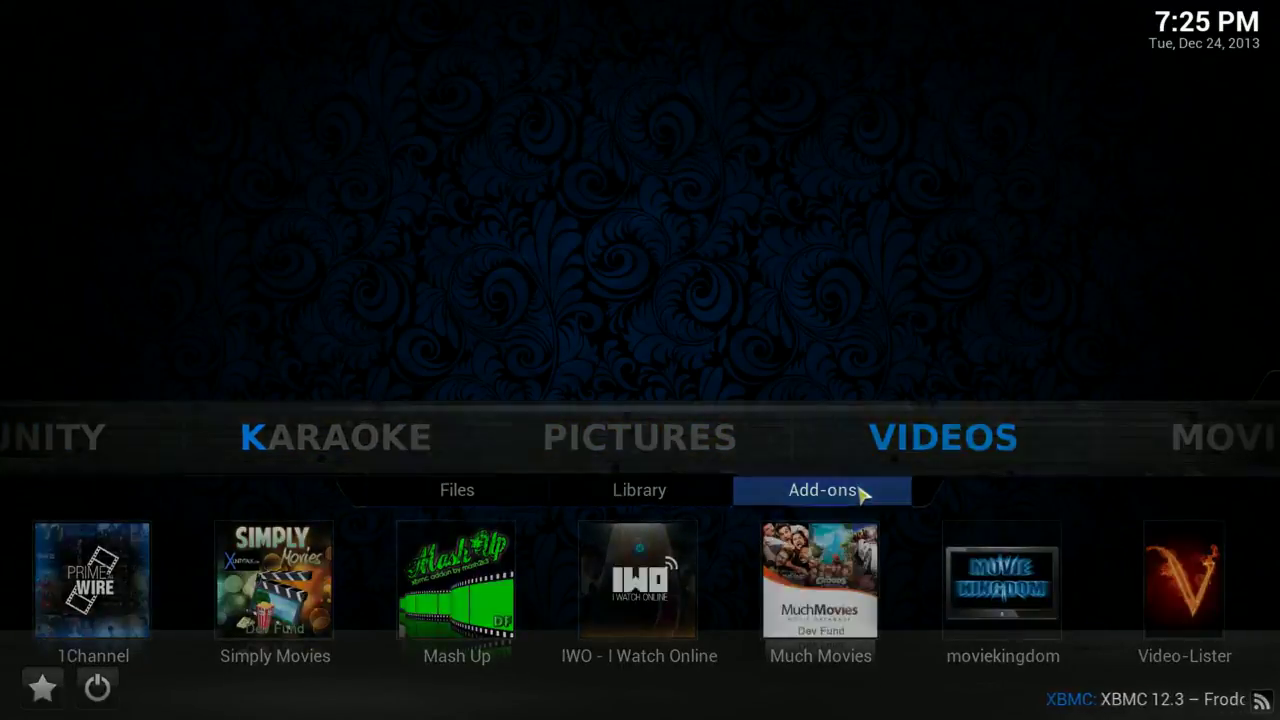
Step: Look through the installed video add-ons for those offering movies and TV shows, and return to the home screen
scroll(380, 430, down, 10)
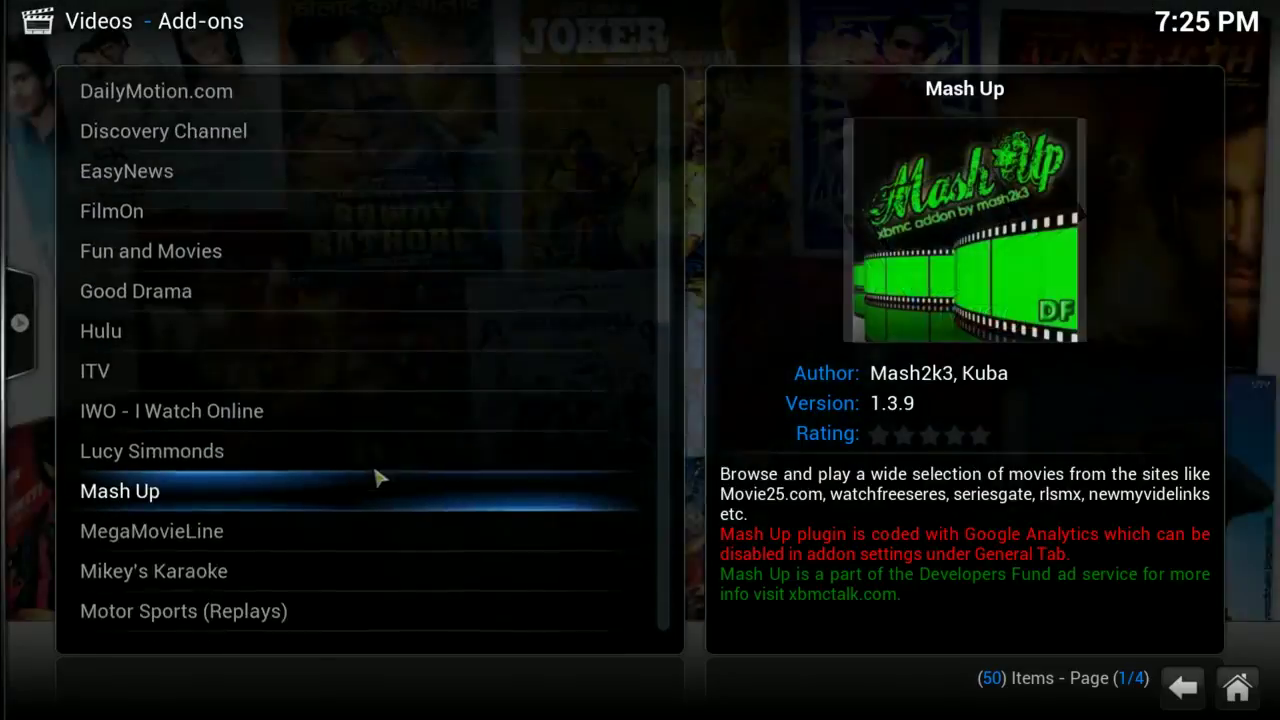
scroll(427, 520, up, 5)
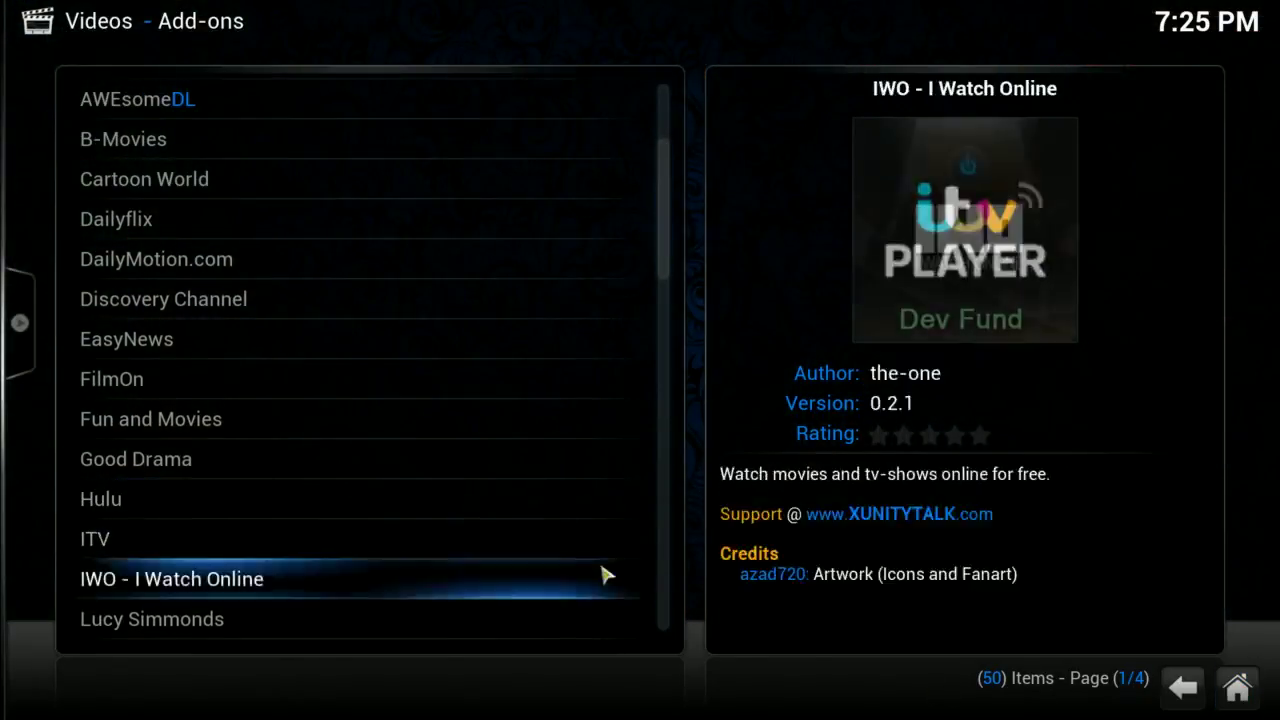
scroll(423, 437, up, 5)
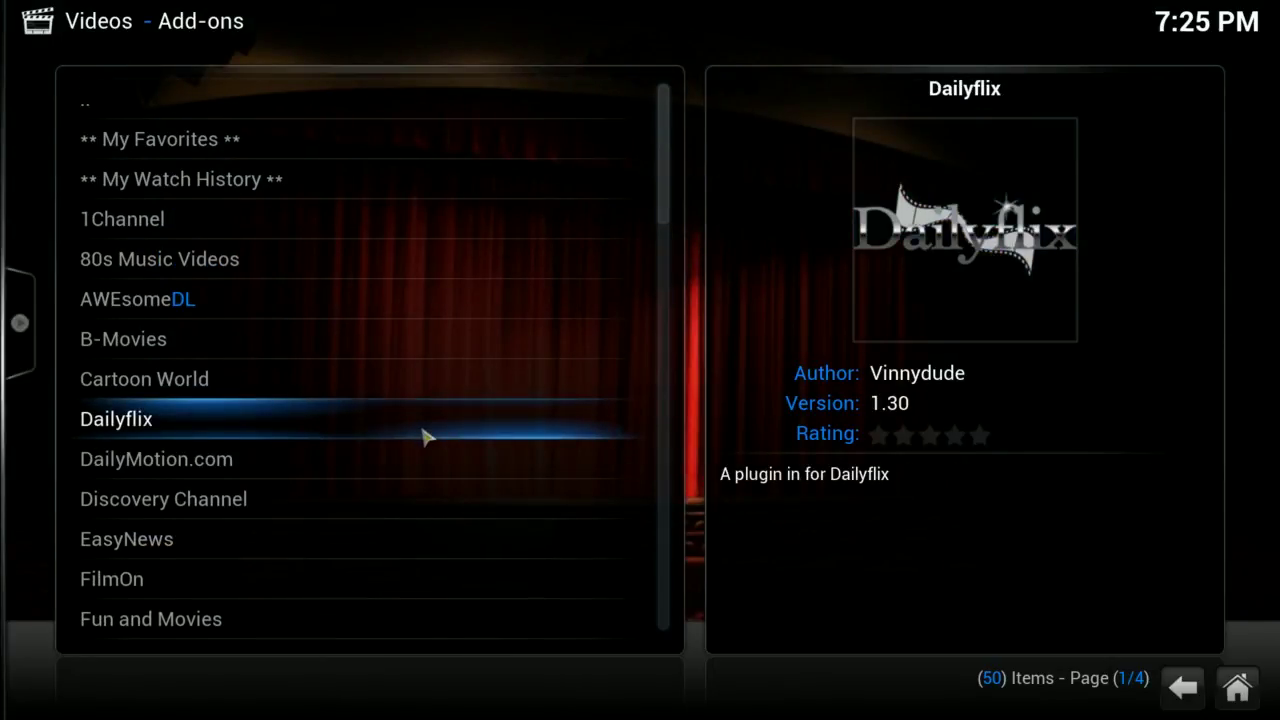
scroll(423, 437, down, 9)
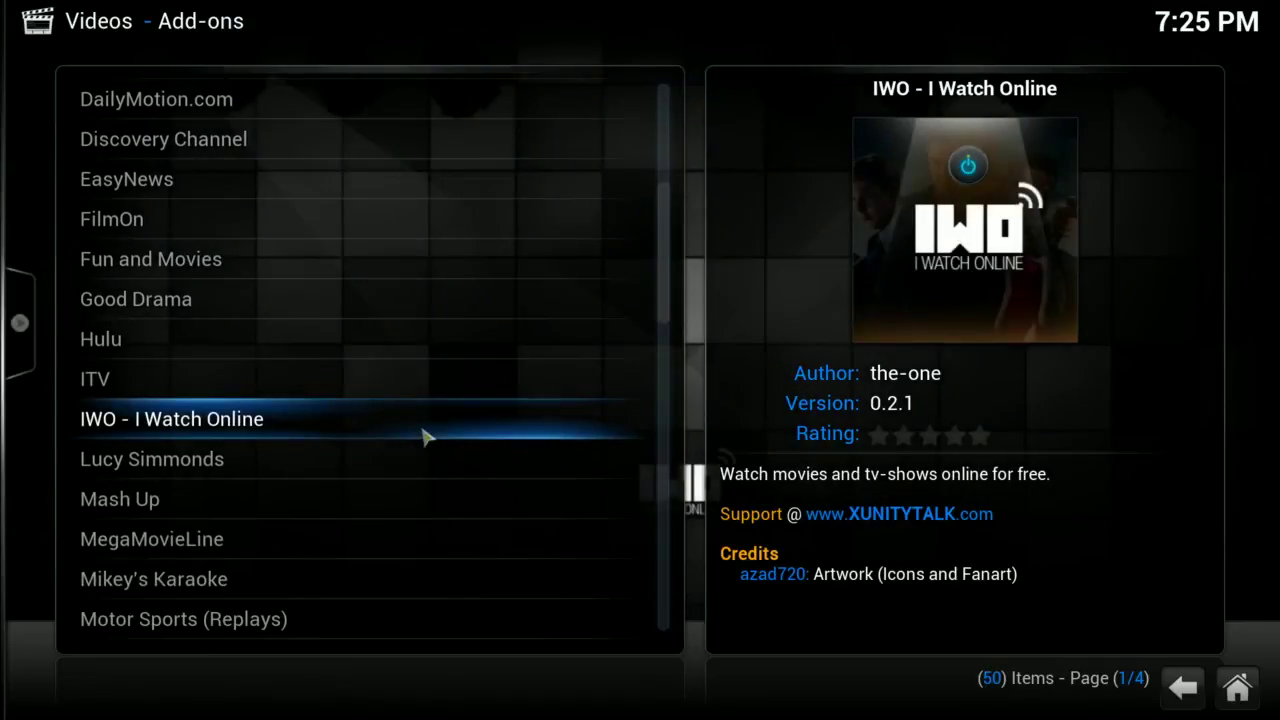
scroll(423, 437, down, 12)
scroll(423, 437, up, 2)
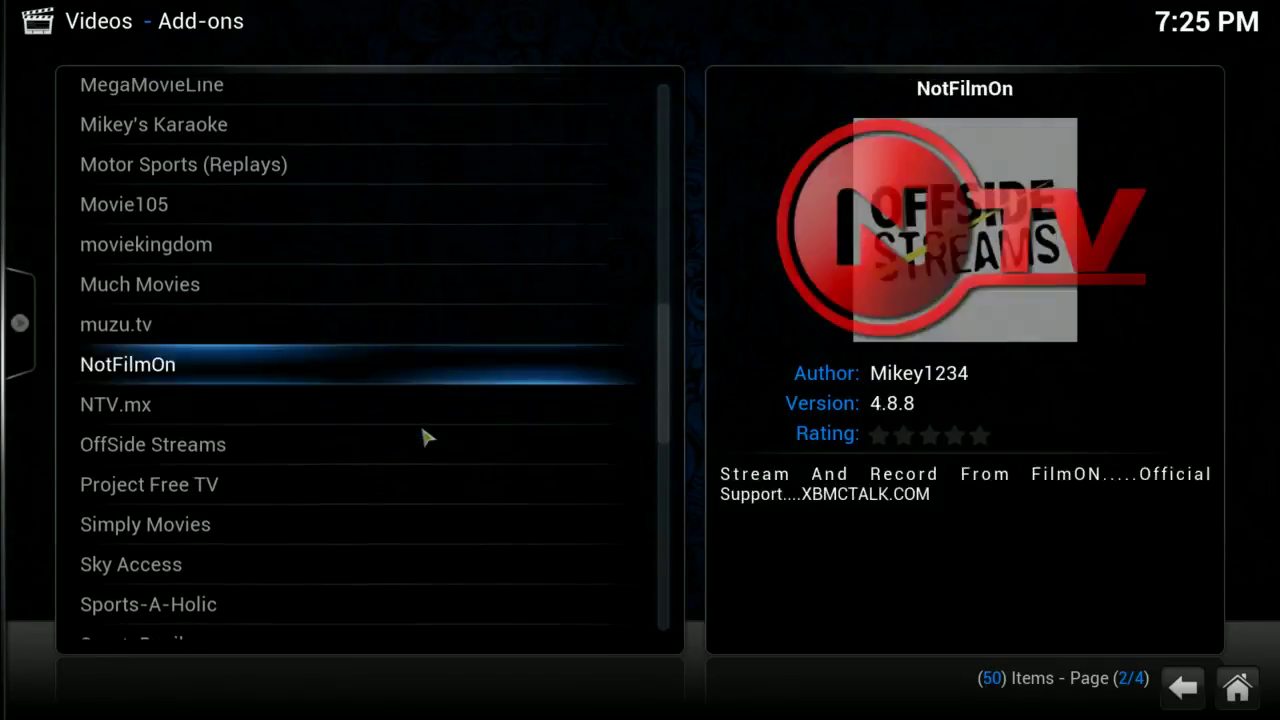
scroll(423, 437, up, 19)
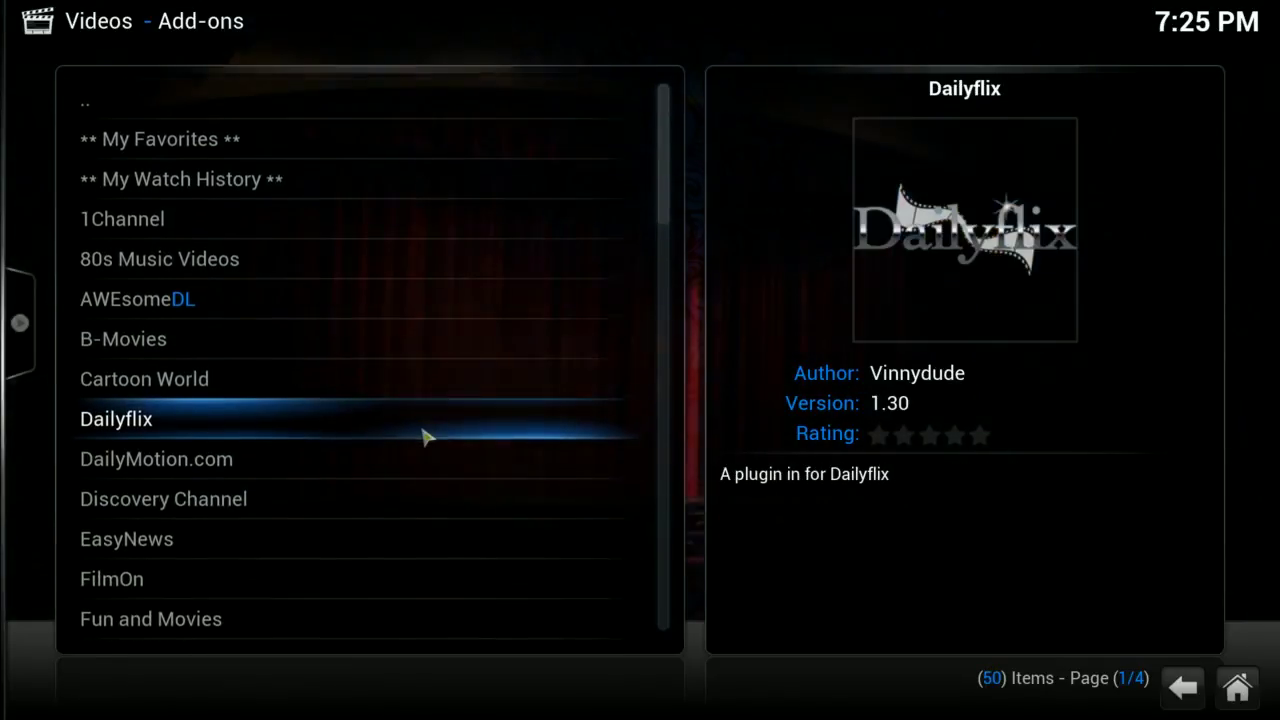
click(1234, 698)
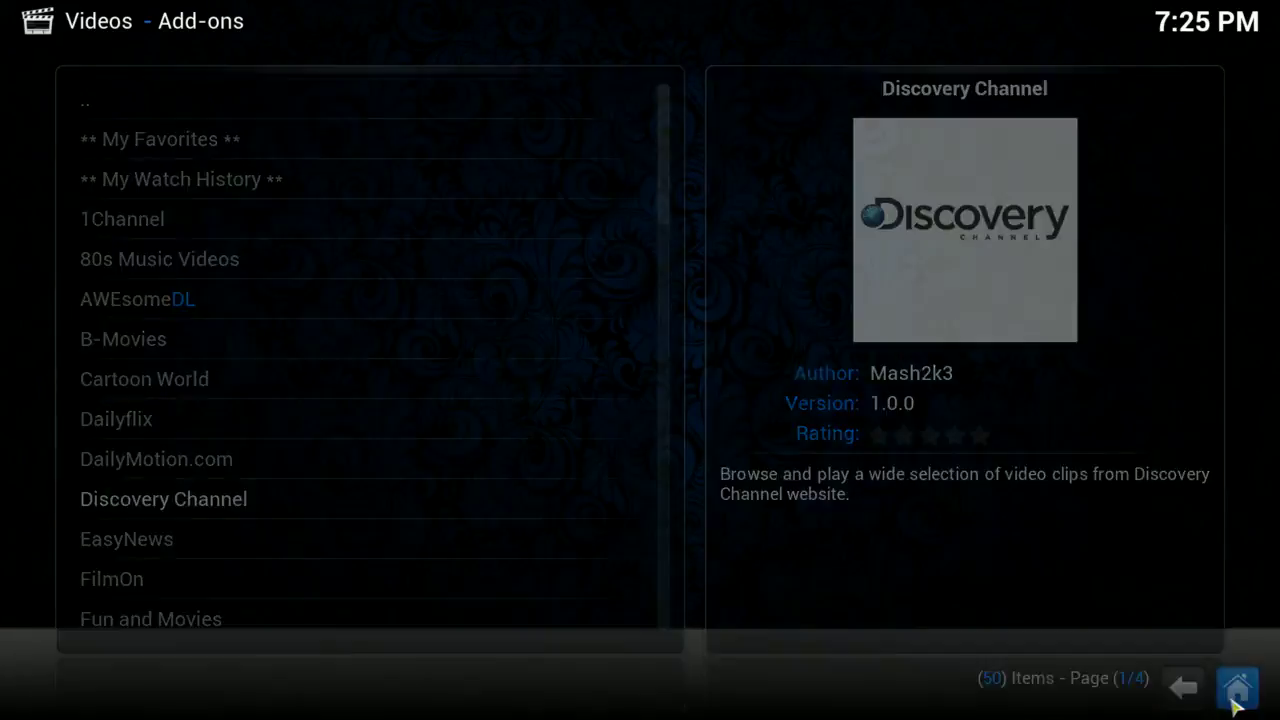